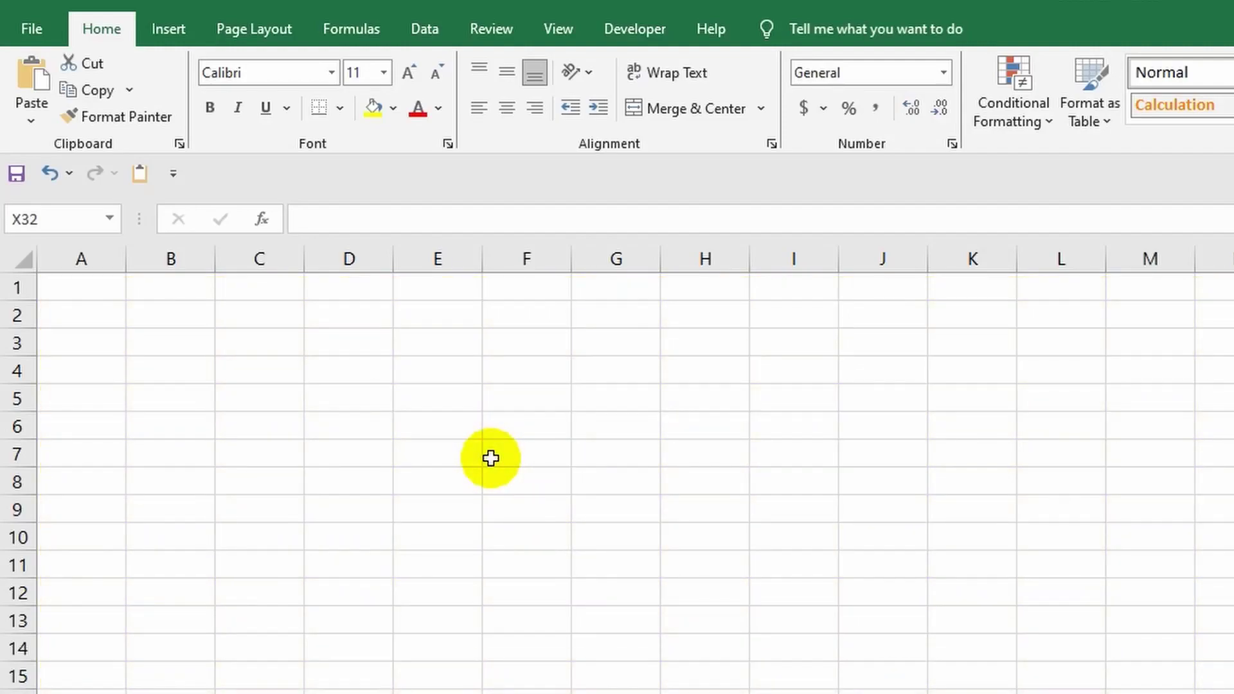
Select cells G9, G11 and I9, then move with the arrow keys around row 9 to J11
{"action": "left_click", "coordinate": [586, 504]}
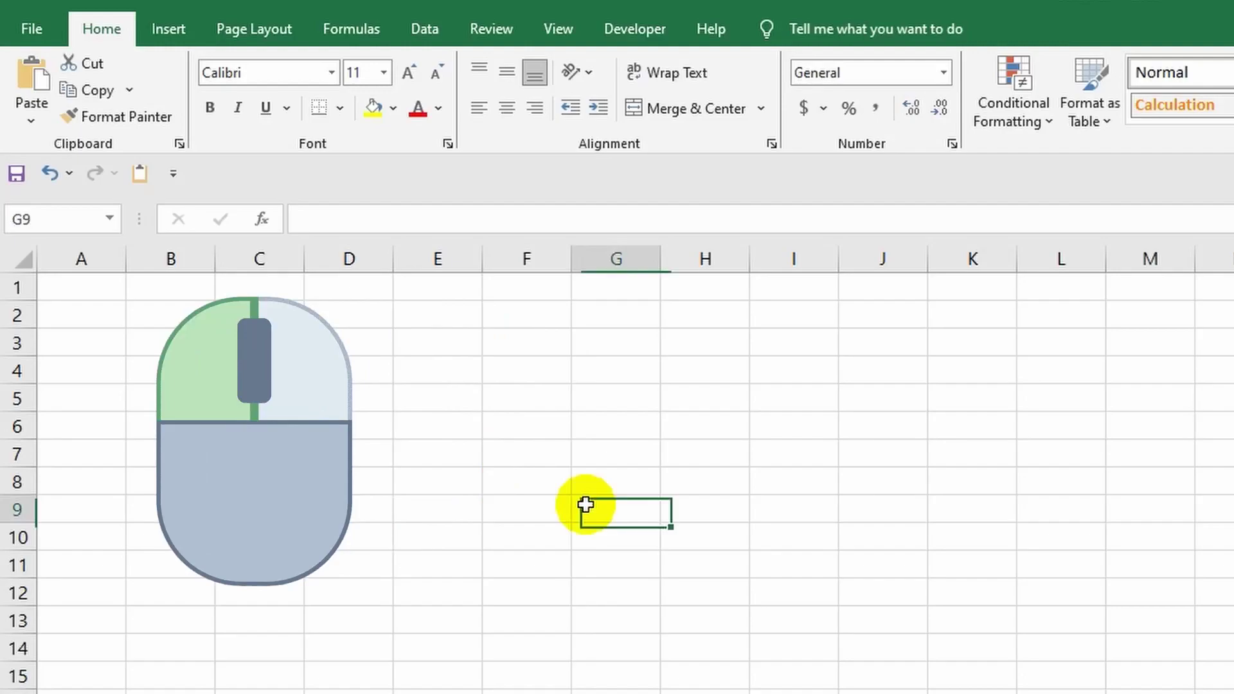
{"action": "left_click", "coordinate": [617, 566]}
{"action": "left_click", "coordinate": [773, 509]}
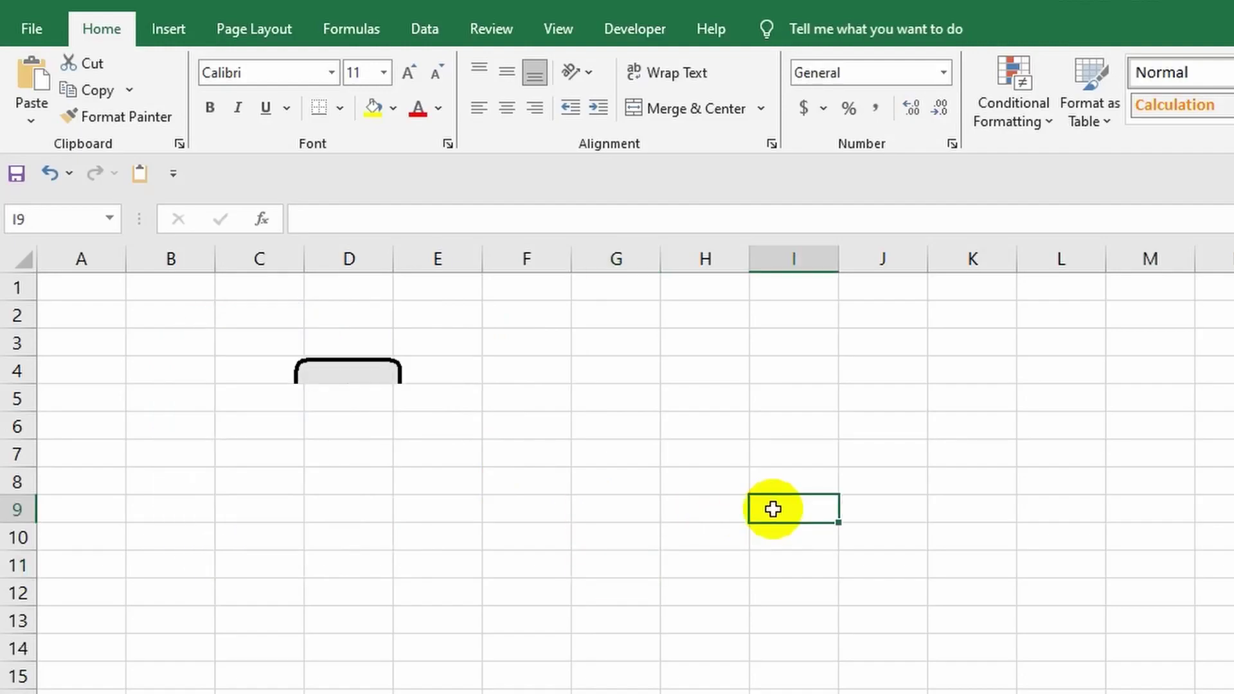
{"action": "key", "text": "Right"}
{"action": "key", "text": "Right"}
{"action": "key", "text": "Right"}
{"action": "key", "text": "Right"}
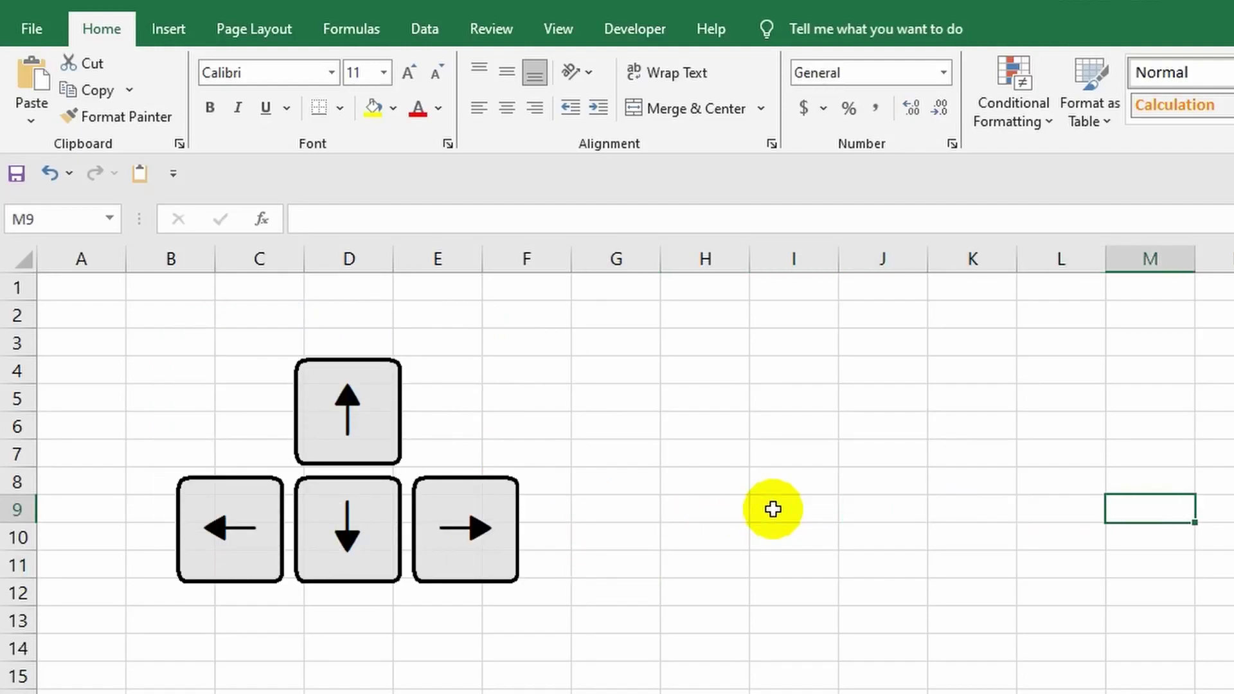
{"action": "key", "text": "Up"}
{"action": "key", "text": "Up"}
{"action": "key", "text": "Down"}
{"action": "key", "text": "Down"}
{"action": "key", "text": "Down"}
{"action": "key", "text": "Down"}
{"action": "key", "text": "Left"}
{"action": "key", "text": "Left"}
{"action": "key", "text": "Left"}
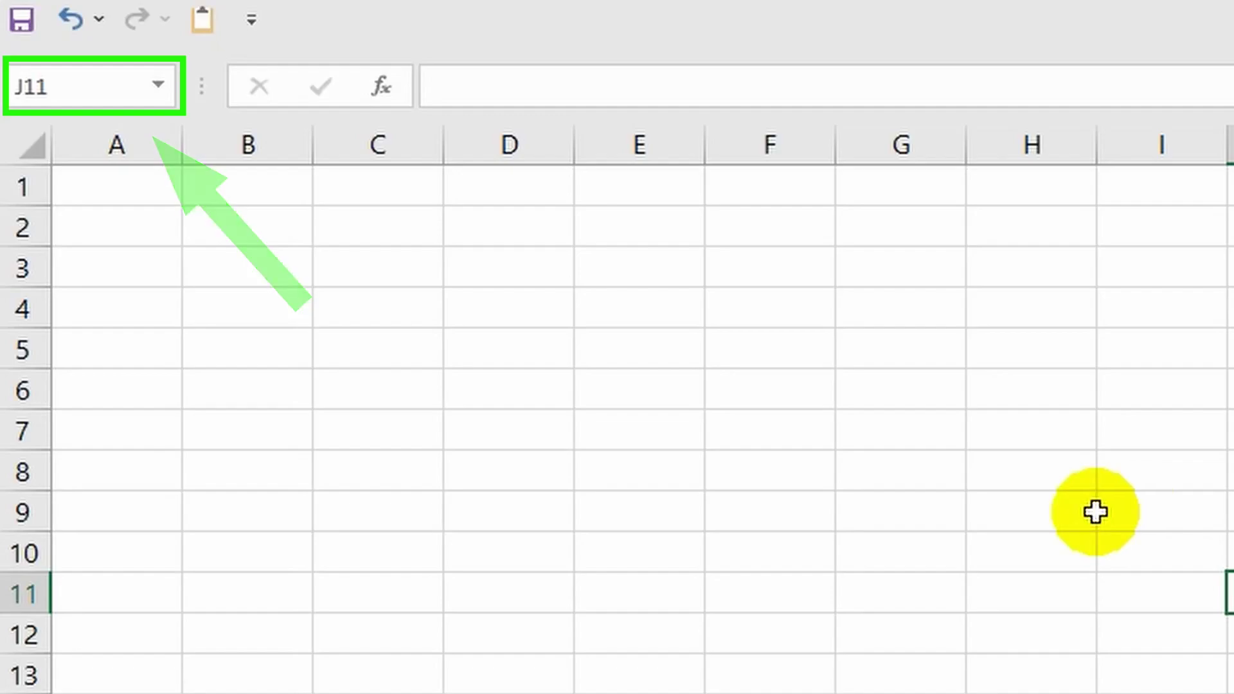
Select F7, B2, H4, H7, G9 and finally I11 in turn
{"action": "left_click", "coordinate": [805, 439]}
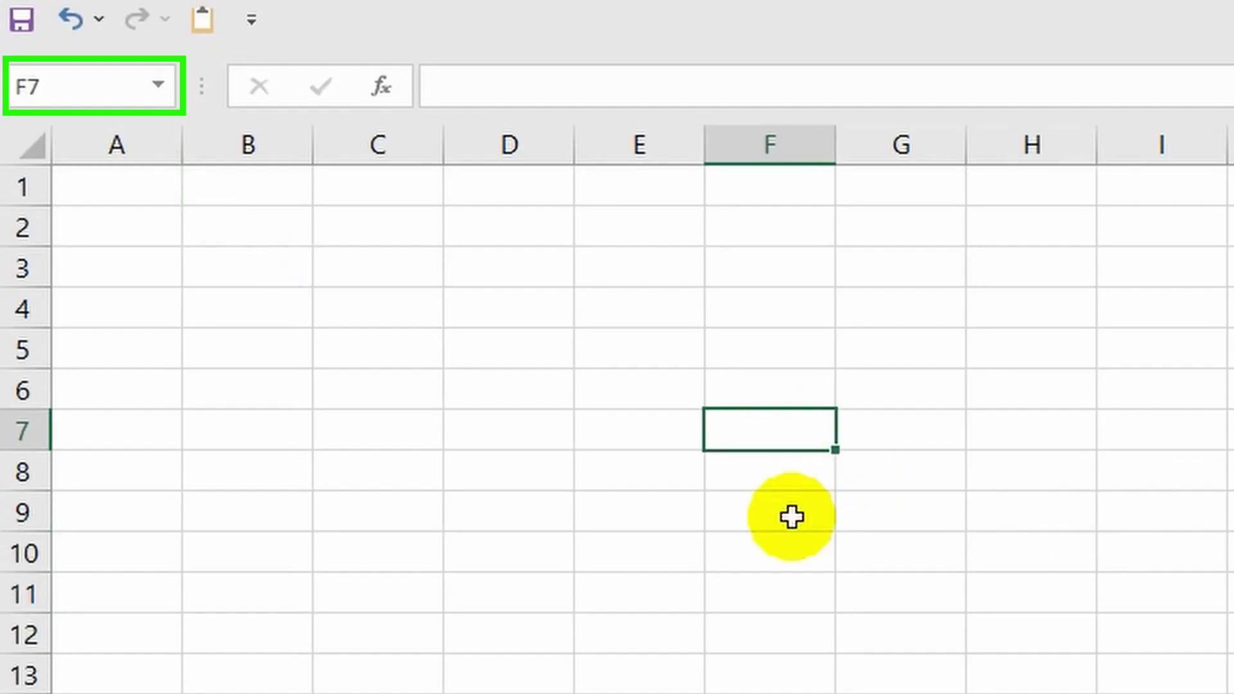
{"action": "left_click", "coordinate": [261, 237]}
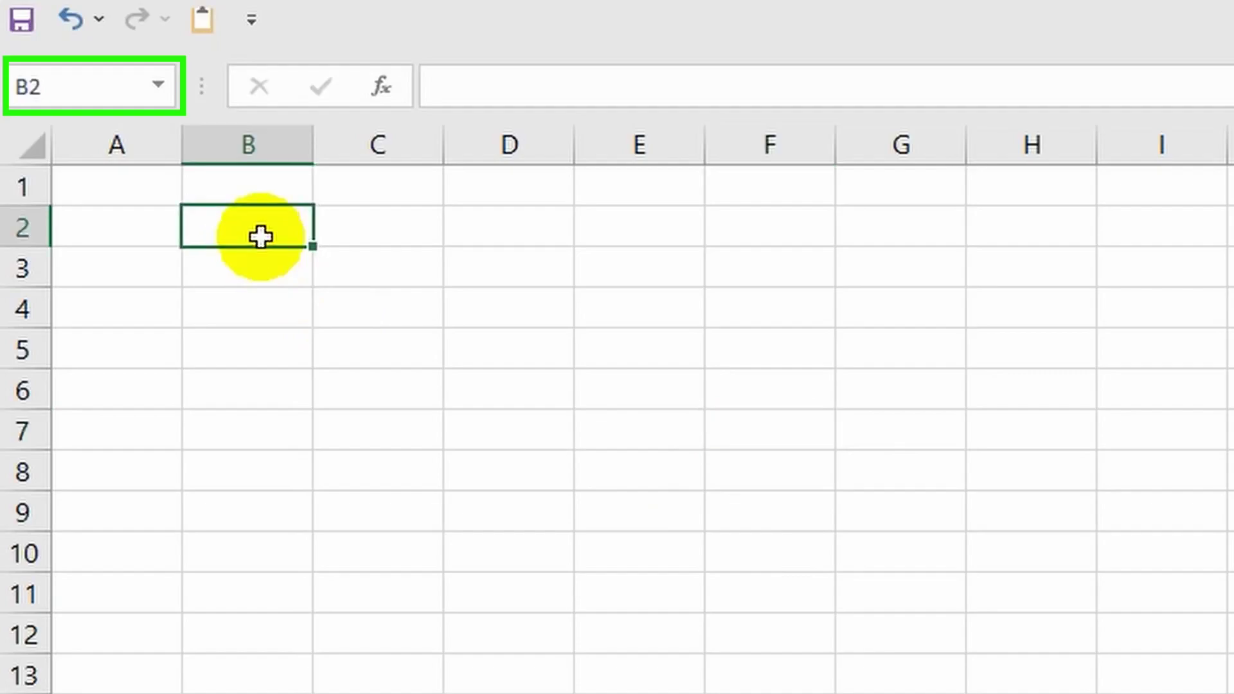
{"action": "left_click", "coordinate": [1036, 307]}
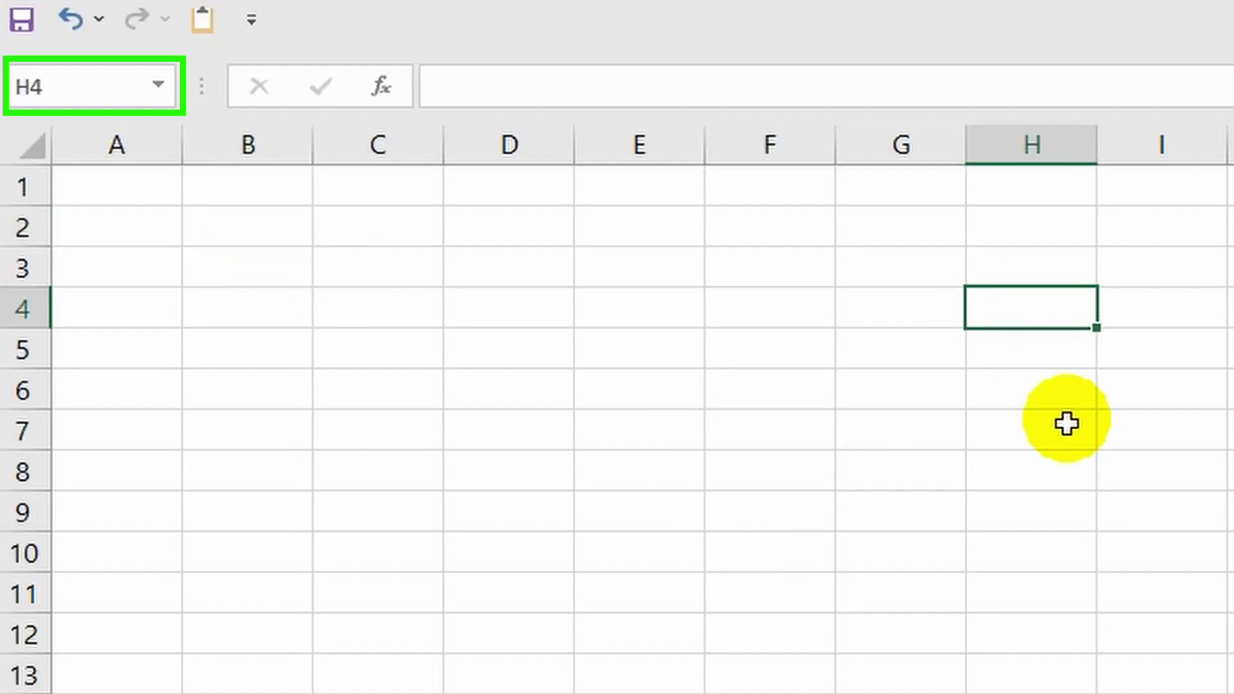
{"action": "left_click", "coordinate": [1021, 434]}
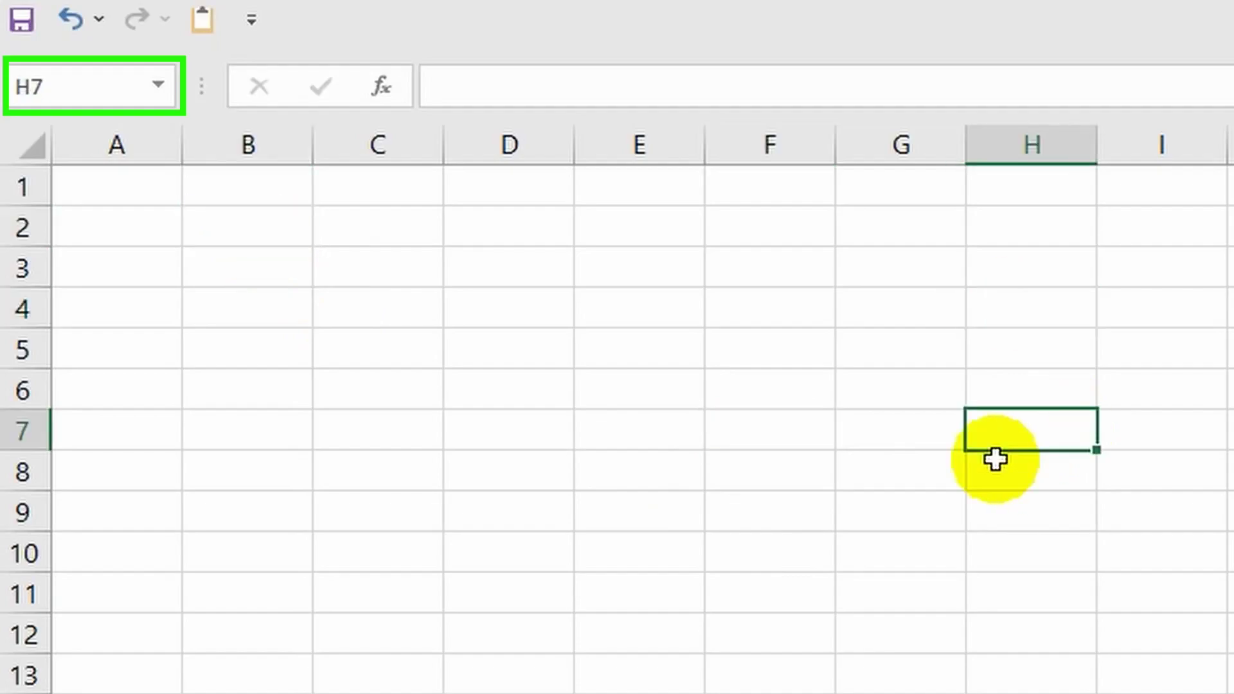
{"action": "left_click", "coordinate": [961, 510]}
{"action": "left_click", "coordinate": [1111, 592]}
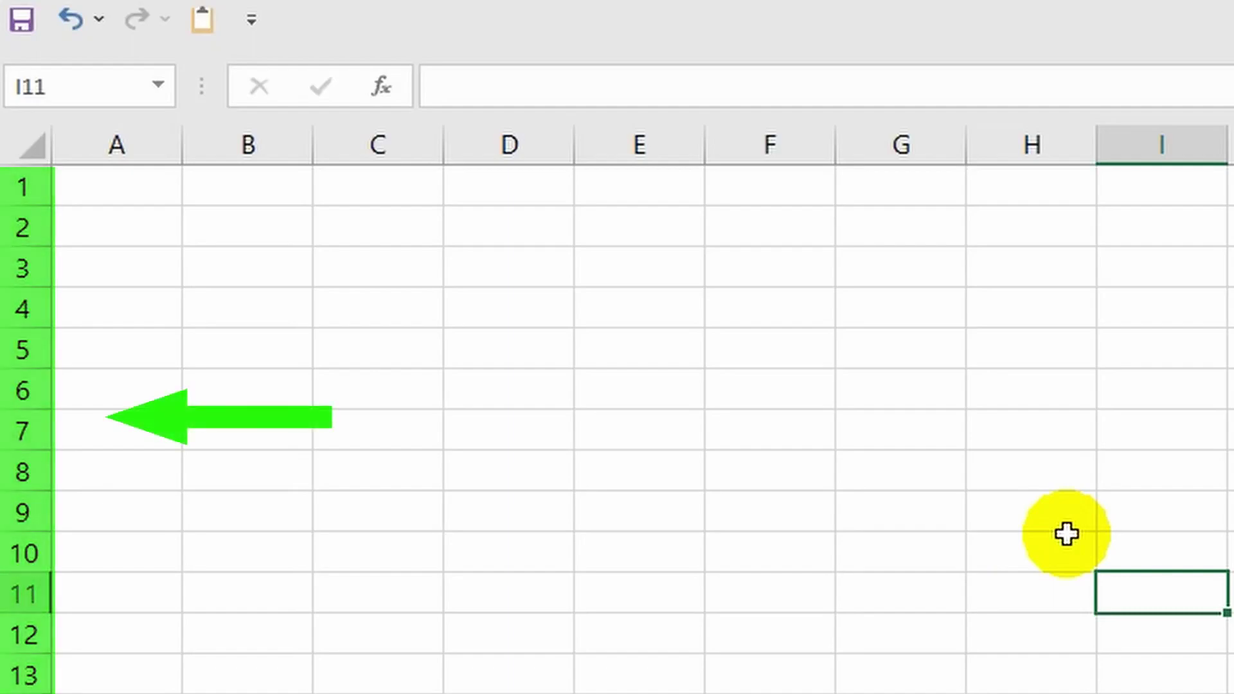
Select all of row 9 via its header, then select cell C11
{"action": "left_click", "coordinate": [16, 507]}
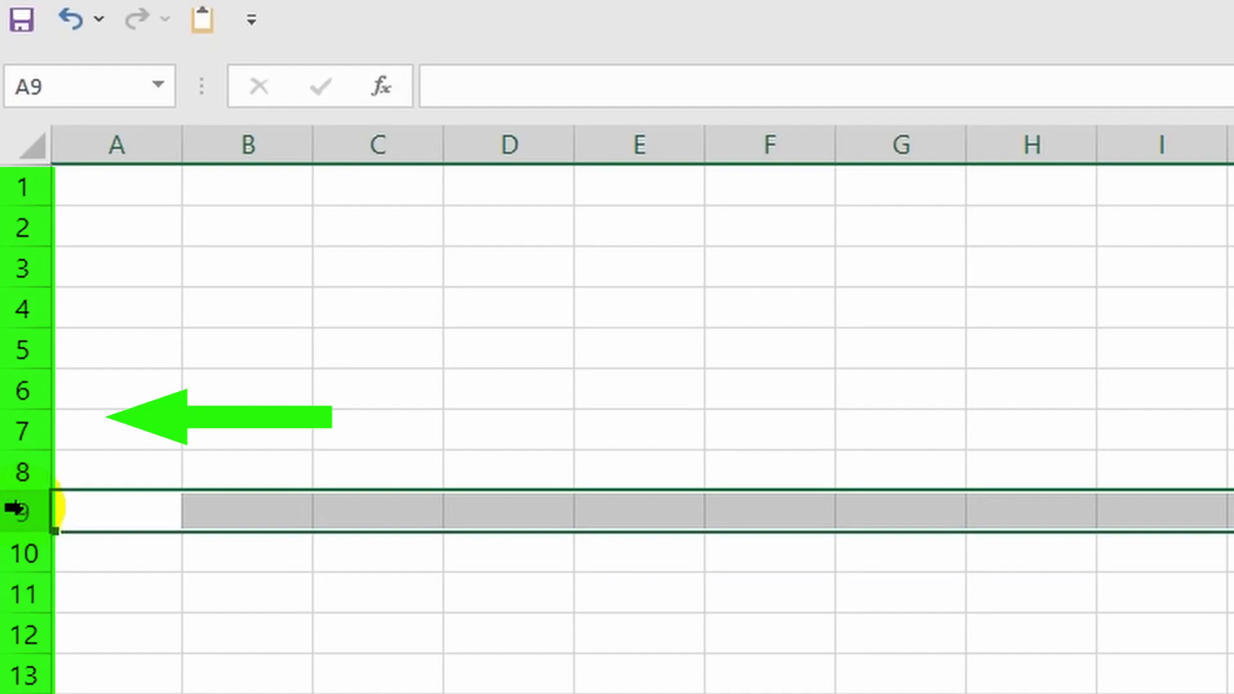
{"action": "left_click", "coordinate": [435, 608]}
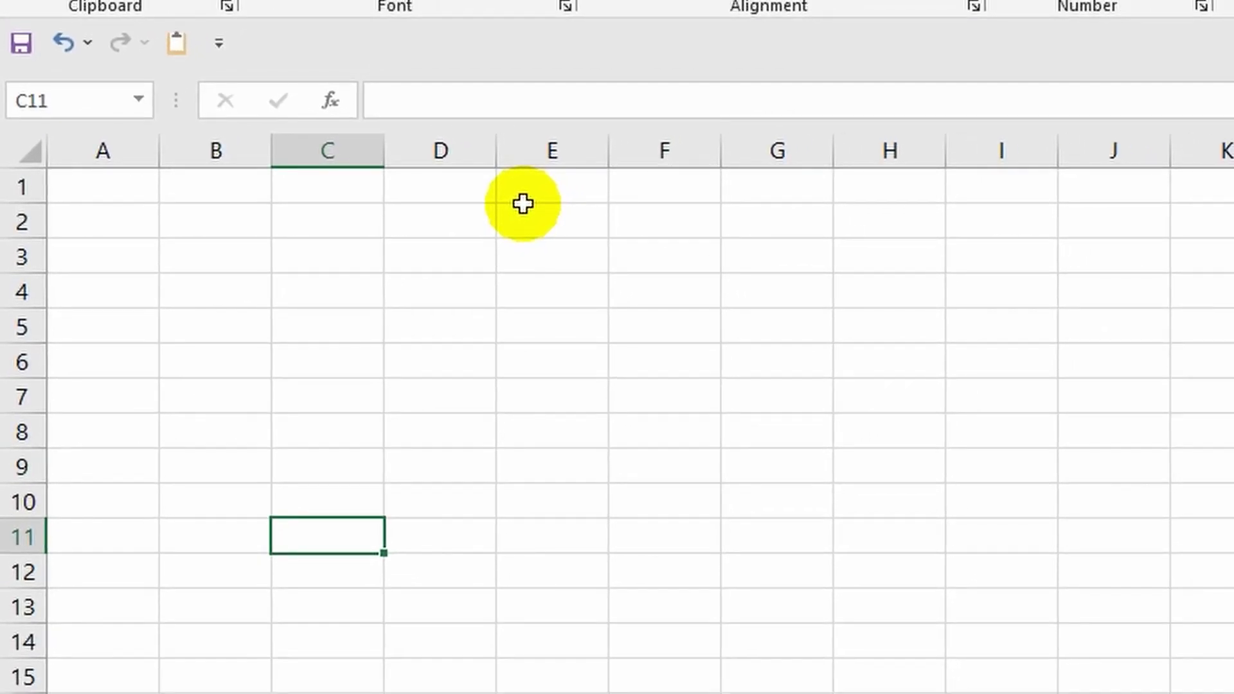
Select cell G9 on the empty Sheet1
{"action": "left_click", "coordinate": [760, 467]}
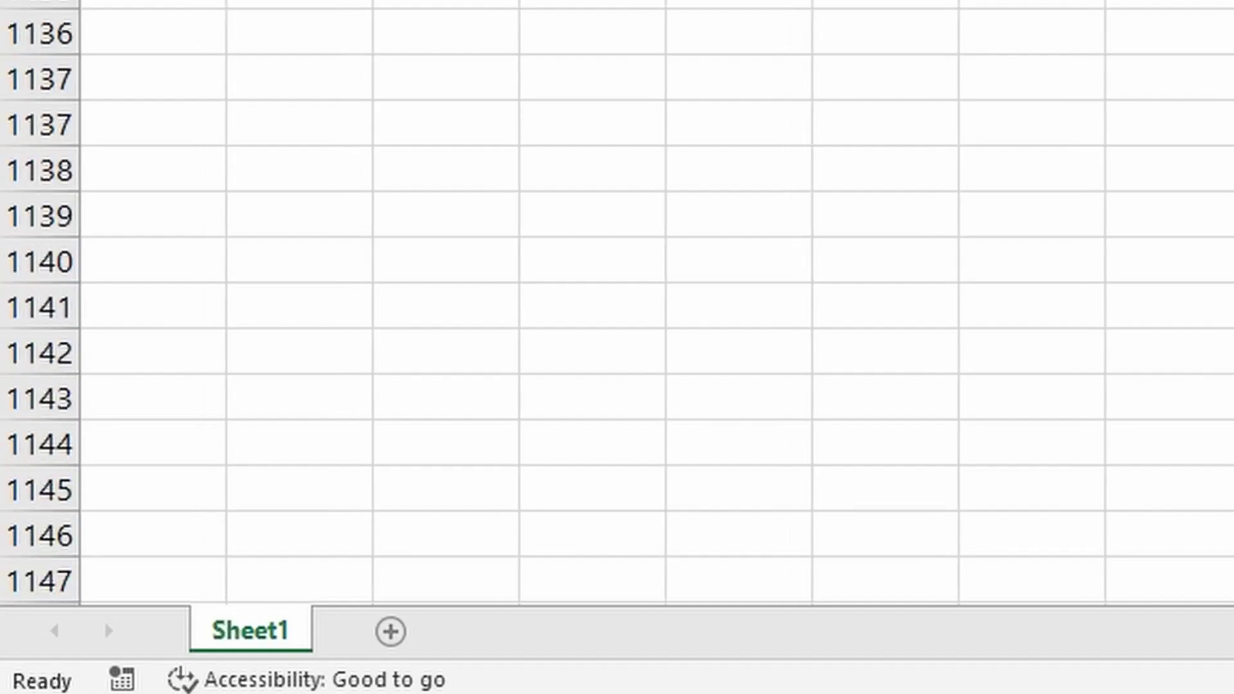
{"action": "left_click_drag", "start_coordinate": [1216, 596], "coordinate": [1217, 597]}
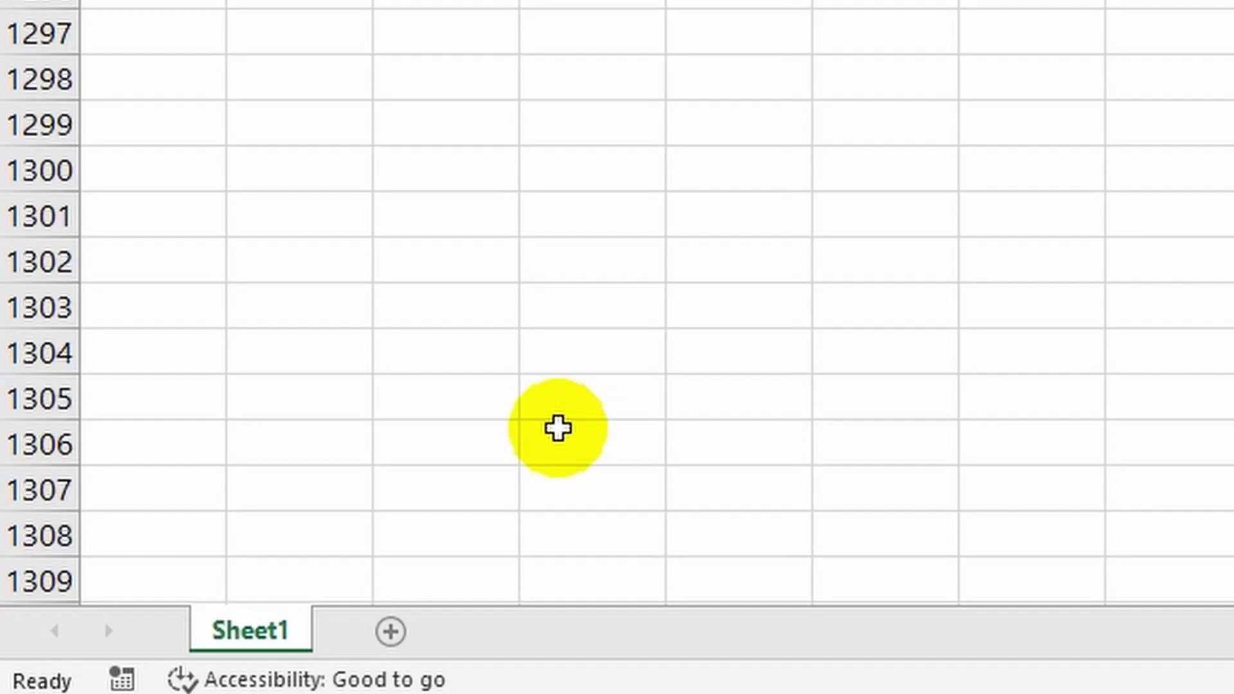
Scroll down and use Ctrl+Down to reach the sheet's last row, 1048576
{"action": "key", "text": "ctrl+Down"}
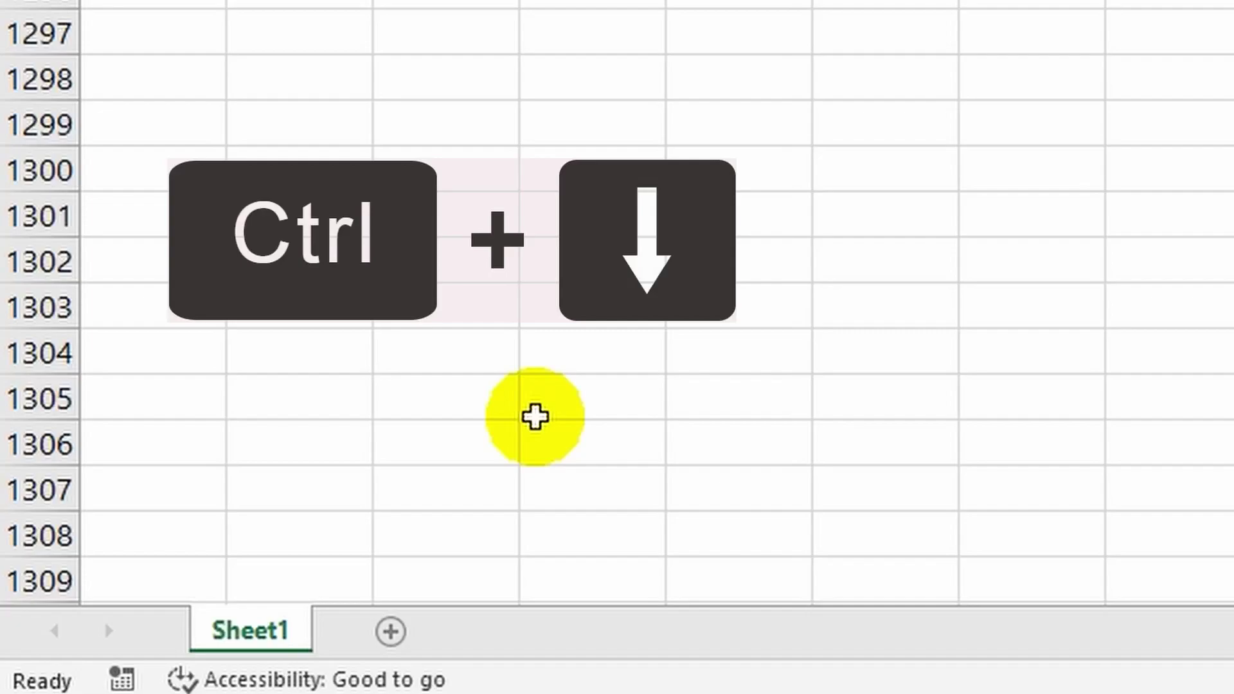
{"action": "key", "text": "ctrl+Down"}
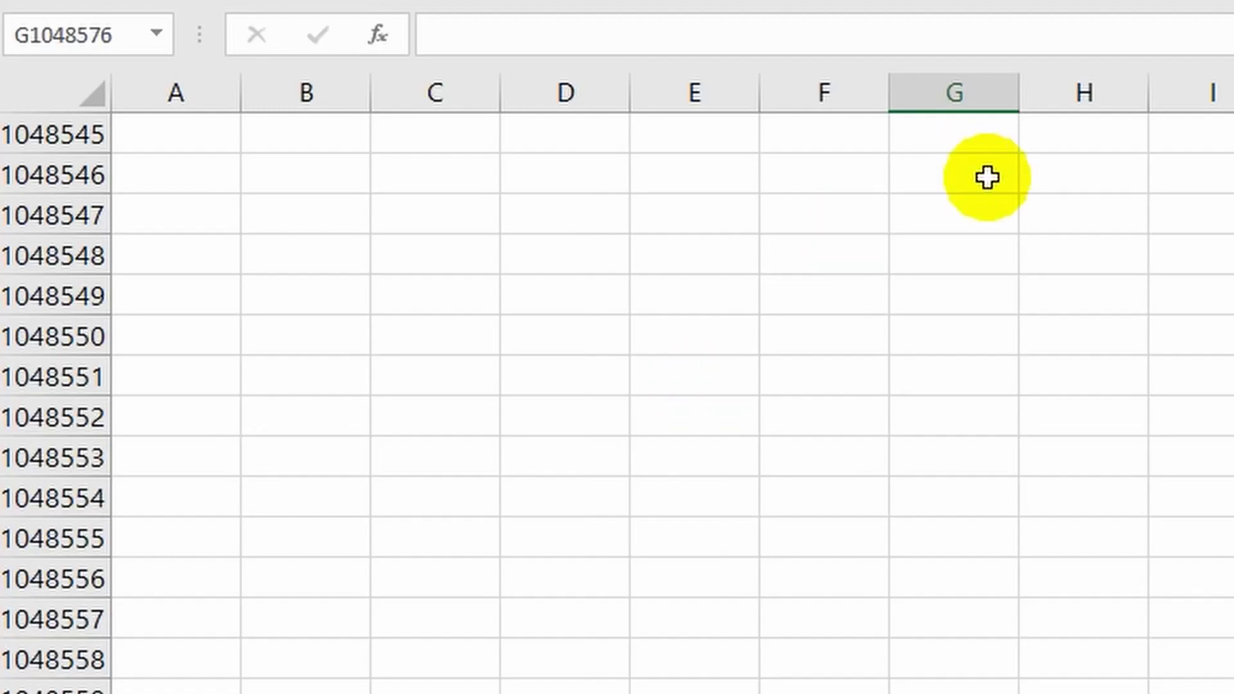
Move right along row 1048576 and Ctrl+Right to the final cell, XFD1048576
{"action": "key", "text": "Right"}
{"action": "key", "text": "Right"}
{"action": "key", "text": "Right"}
{"action": "key", "text": "Right"}
{"action": "key", "text": "Right"}
{"action": "key", "text": "Right"}
{"action": "key", "text": "Right"}
{"action": "key", "text": "Right"}
{"action": "key", "text": "Right"}
{"action": "key", "text": "Right"}
{"action": "key", "text": "Right"}
{"action": "key", "text": "Right"}
{"action": "key", "text": "Right"}
{"action": "key", "text": "Right"}
{"action": "key", "text": "Right"}
{"action": "key", "text": "Right"}
{"action": "key", "text": "Right"}
{"action": "key", "text": "Right"}
{"action": "key", "text": "Right"}
{"action": "key", "text": "Right"}
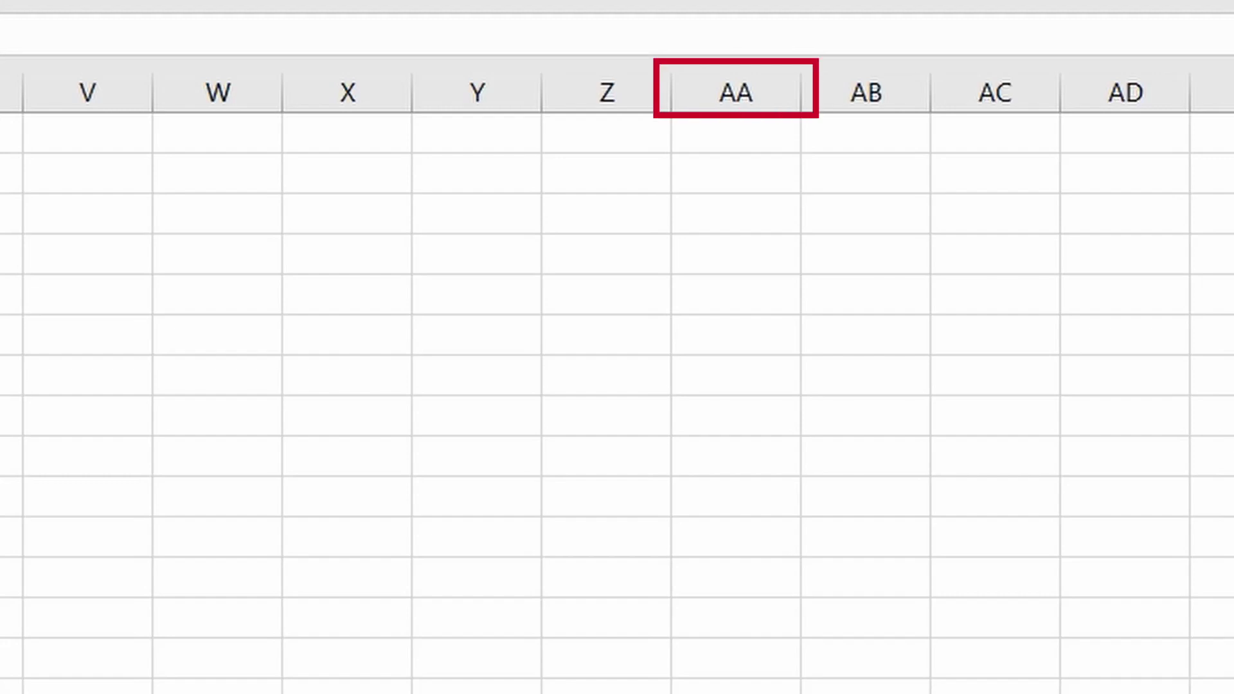
{"action": "scroll", "coordinate": [617, 383], "scroll_direction": "right", "scroll_amount": 5}
{"action": "scroll", "coordinate": [617, 384], "scroll_direction": "right", "scroll_amount": 14}
{"action": "scroll", "coordinate": [616, 383], "scroll_direction": "right", "scroll_amount": 7}
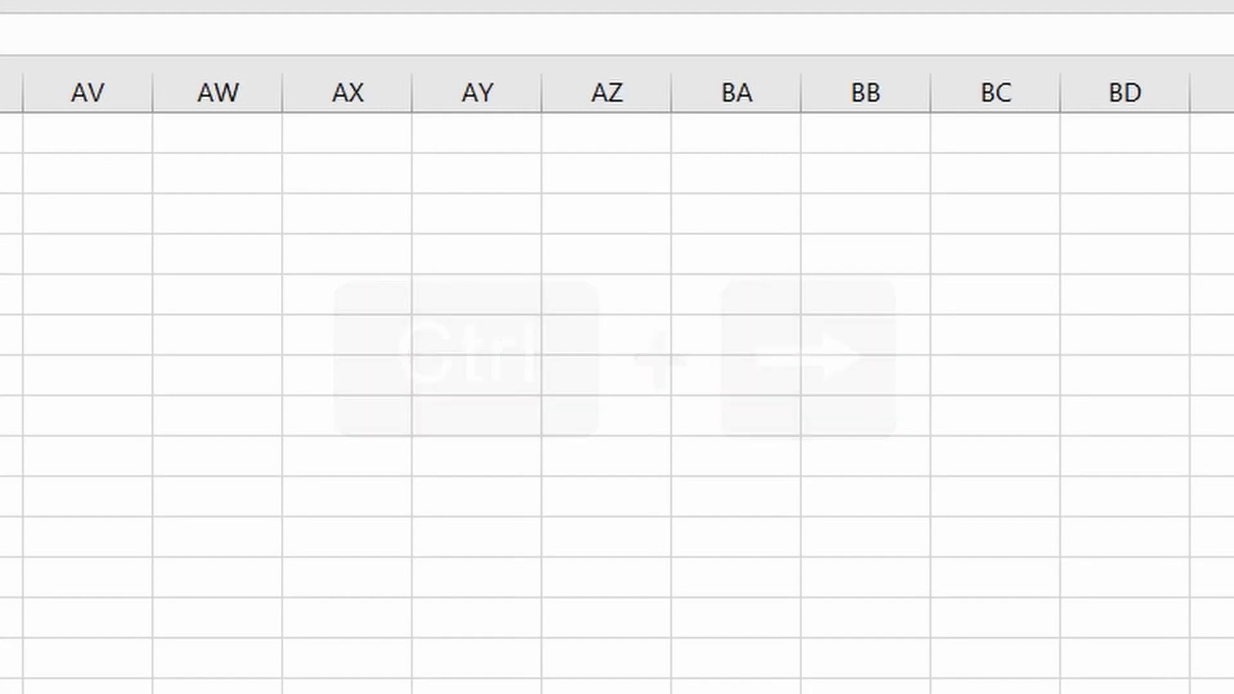
{"action": "key", "text": "ctrl+Right"}
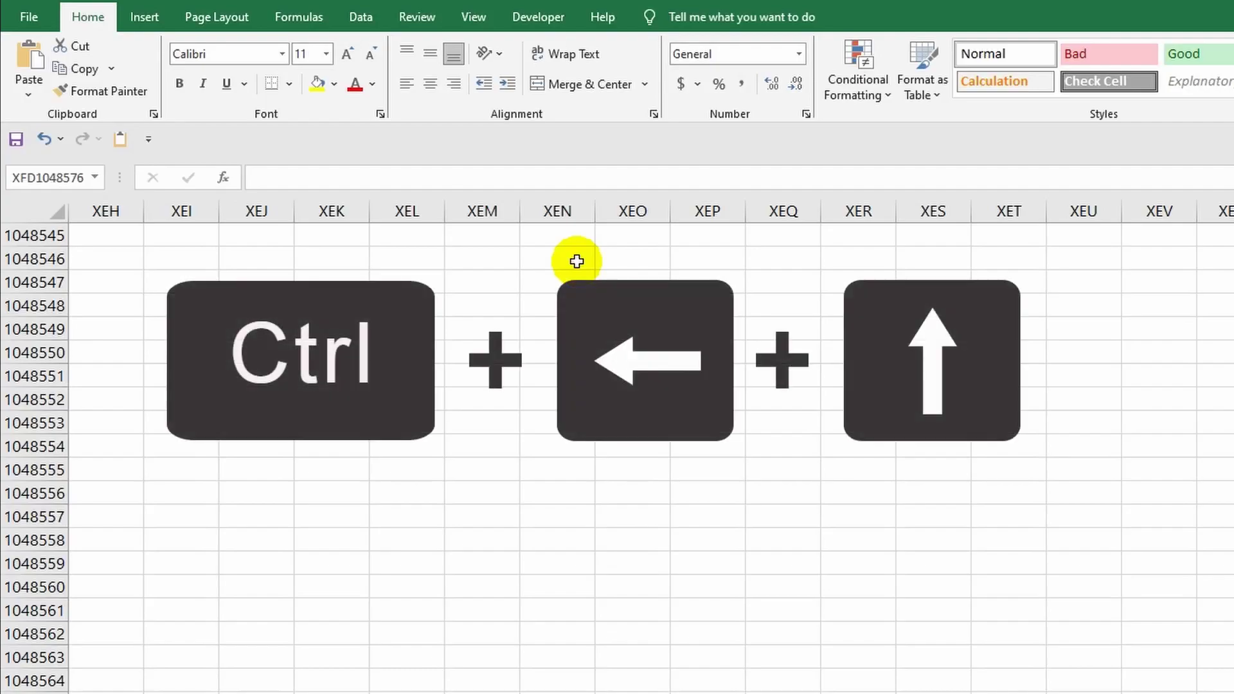
Use Ctrl+Left and Ctrl+Up to get back to cell A1
{"action": "key", "text": "ctrl+Left"}
{"action": "key", "text": "ctrl+Up"}
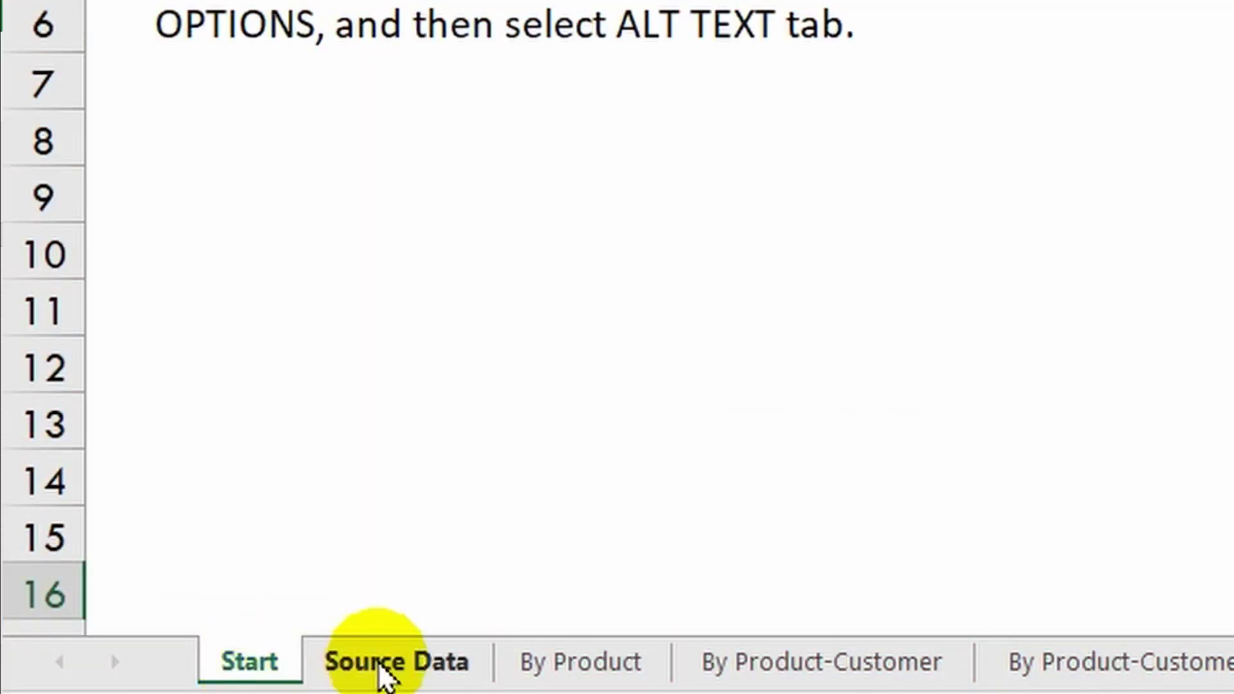
{"action": "left_click", "coordinate": [468, 665]}
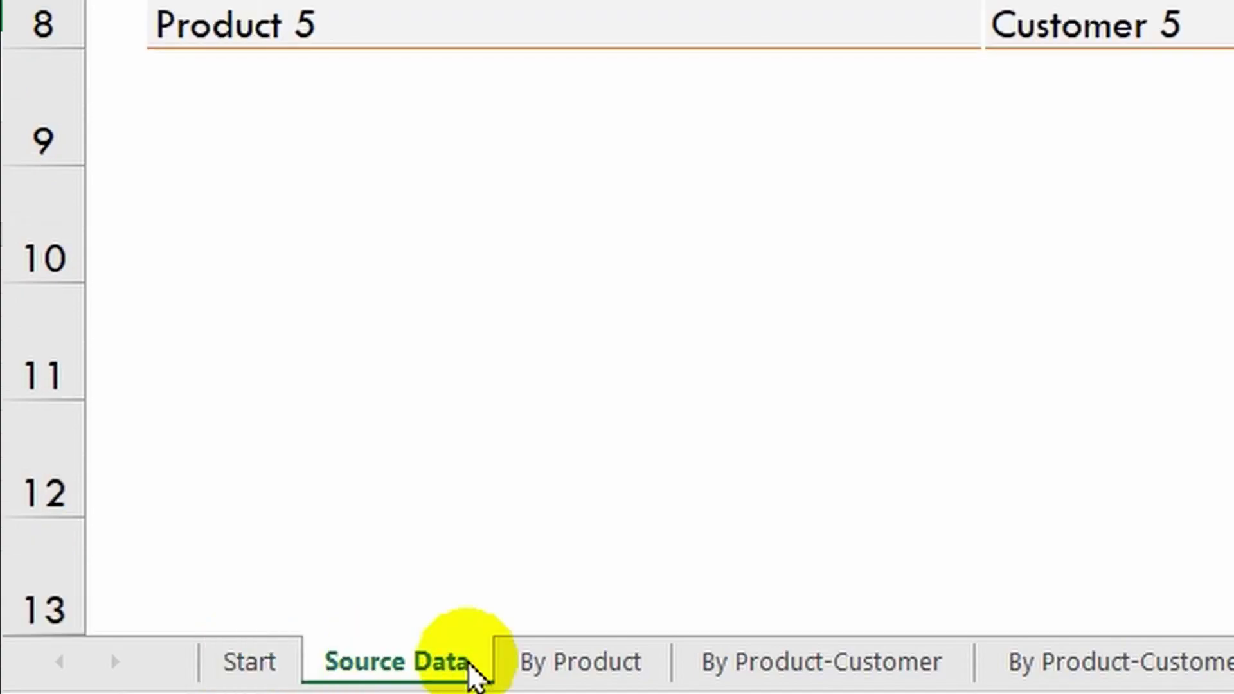
{"action": "left_click", "coordinate": [550, 671]}
{"action": "left_click", "coordinate": [792, 666]}
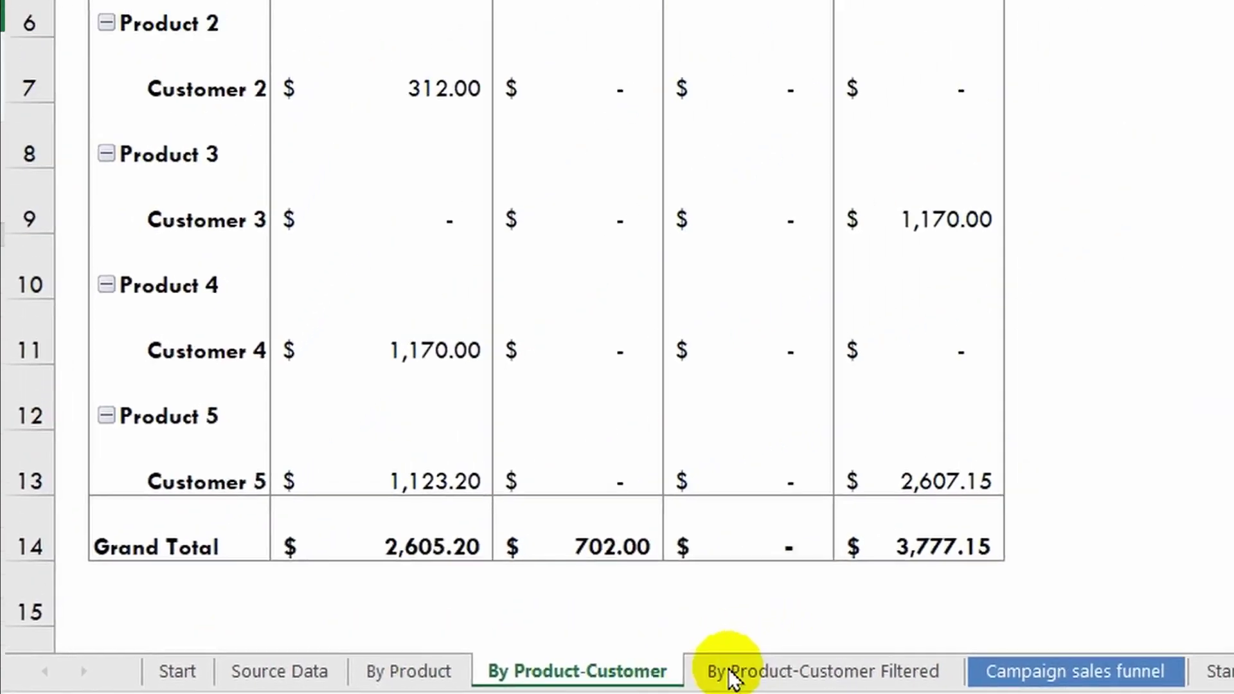
{"action": "left_click", "coordinate": [718, 678]}
{"action": "left_click", "coordinate": [1054, 672]}
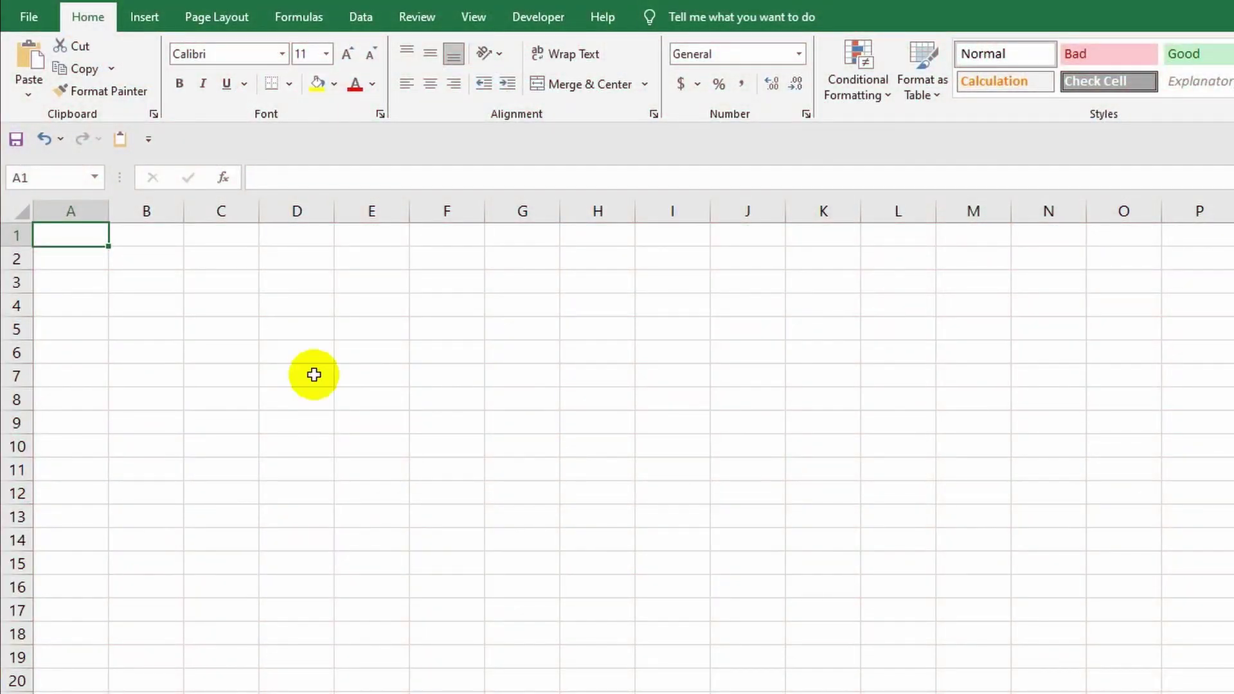
Enter 20 in cell E6 and reselect E6
{"action": "left_click", "coordinate": [366, 350]}
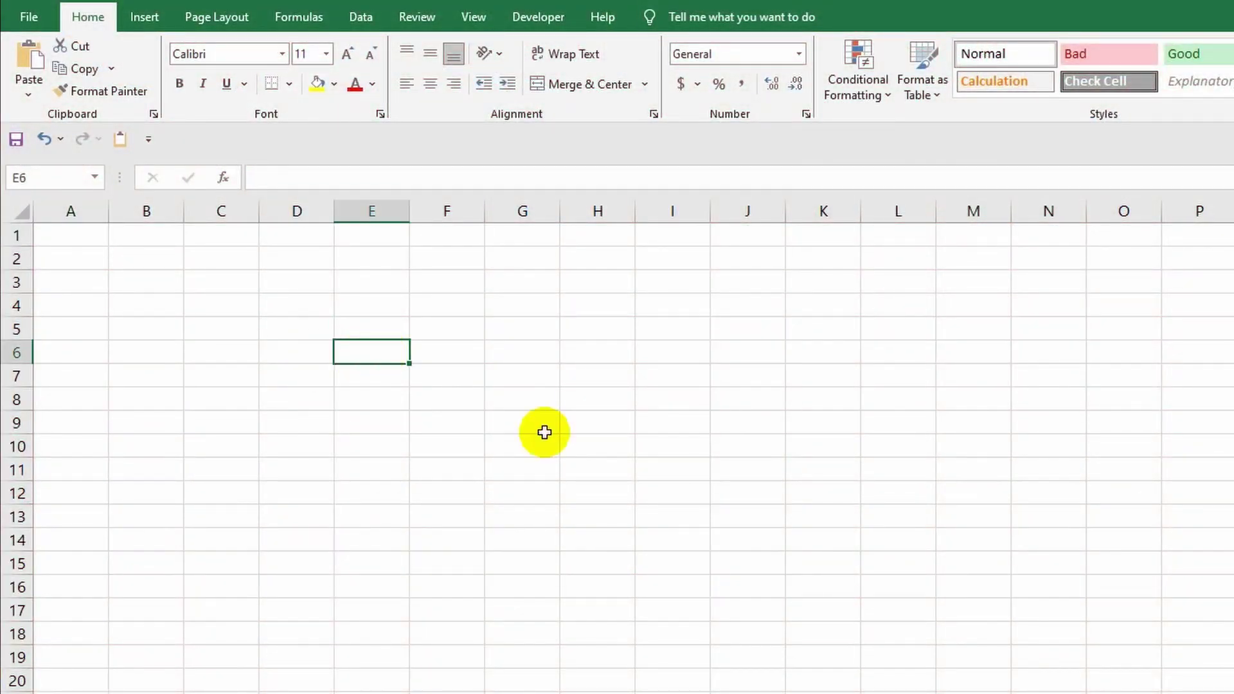
{"action": "type", "text": "20"}
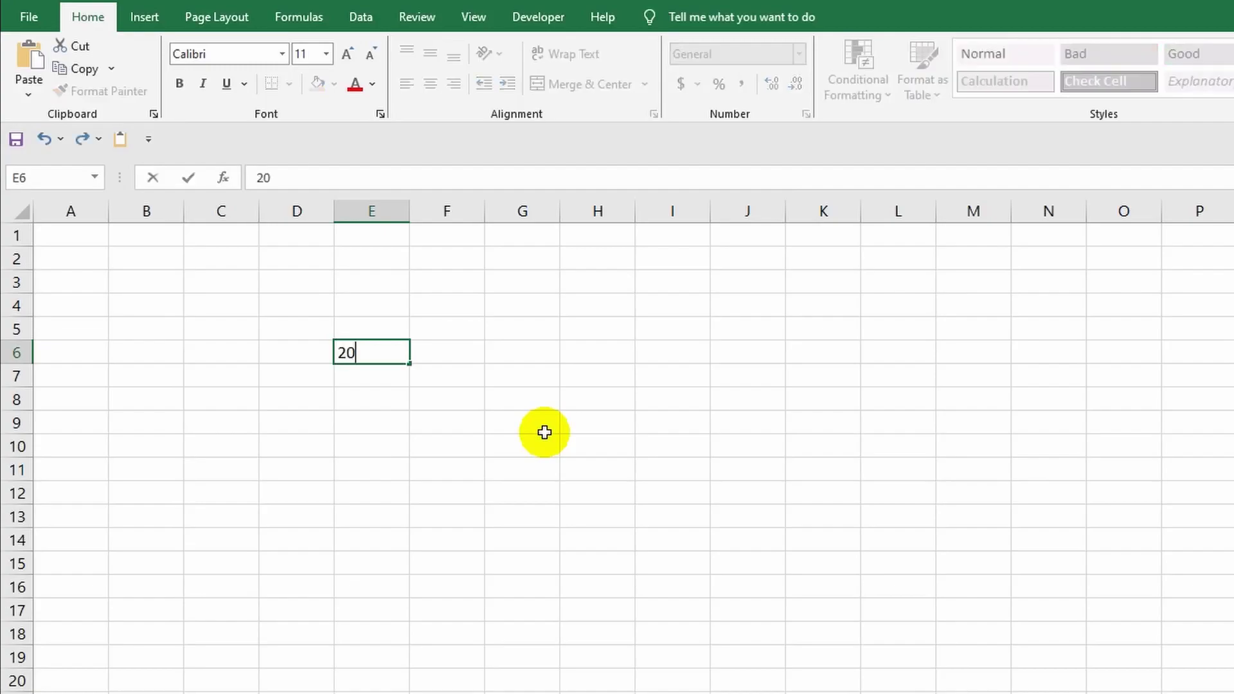
{"action": "key", "text": "Return"}
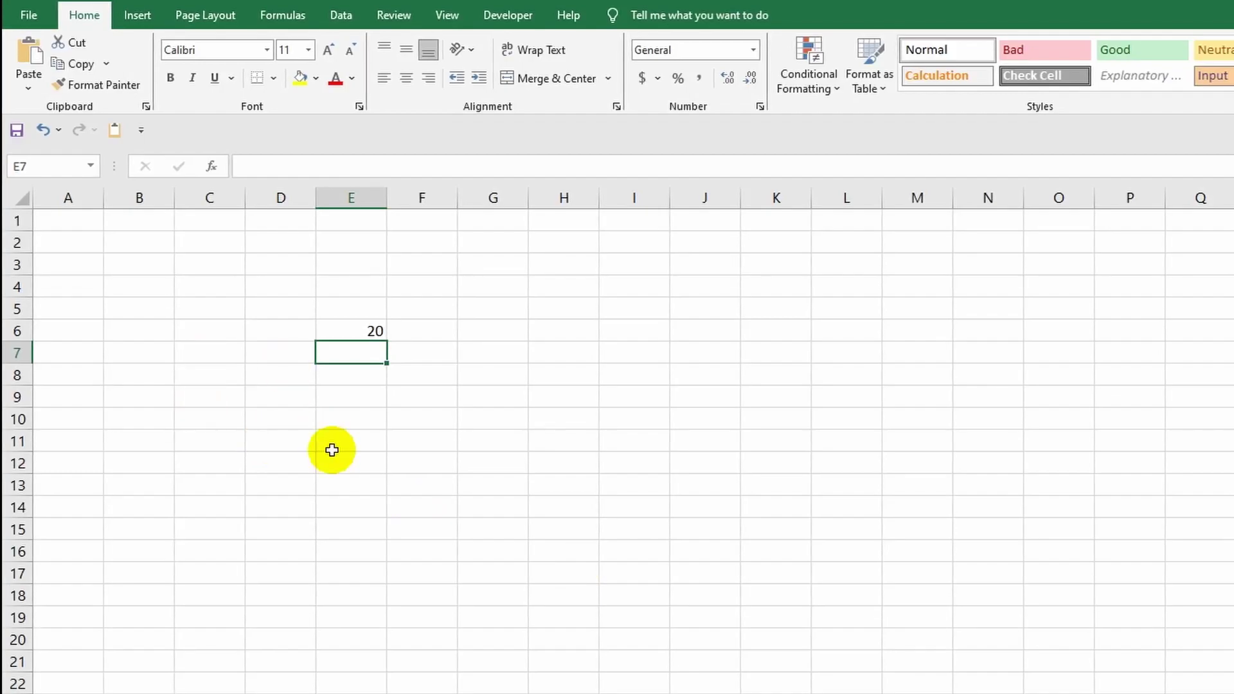
{"action": "key", "text": "Up"}
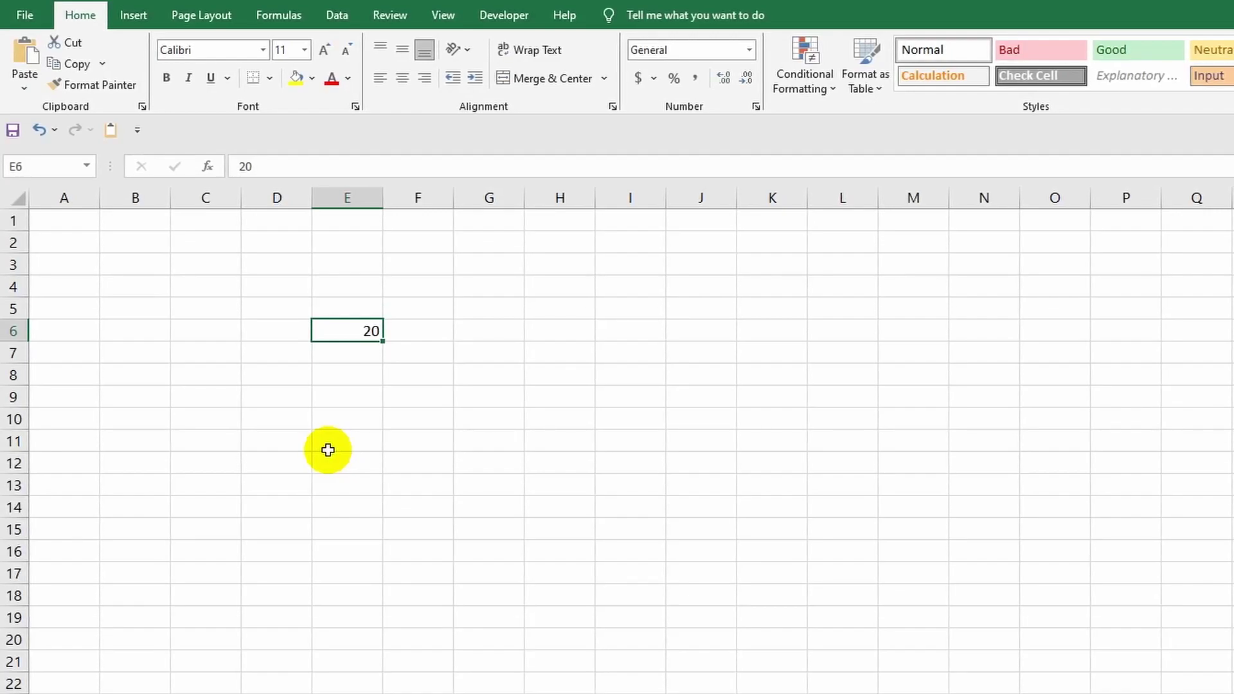
Enter the formula =10+10 in F6, next to E6
{"action": "key", "text": "Tab"}
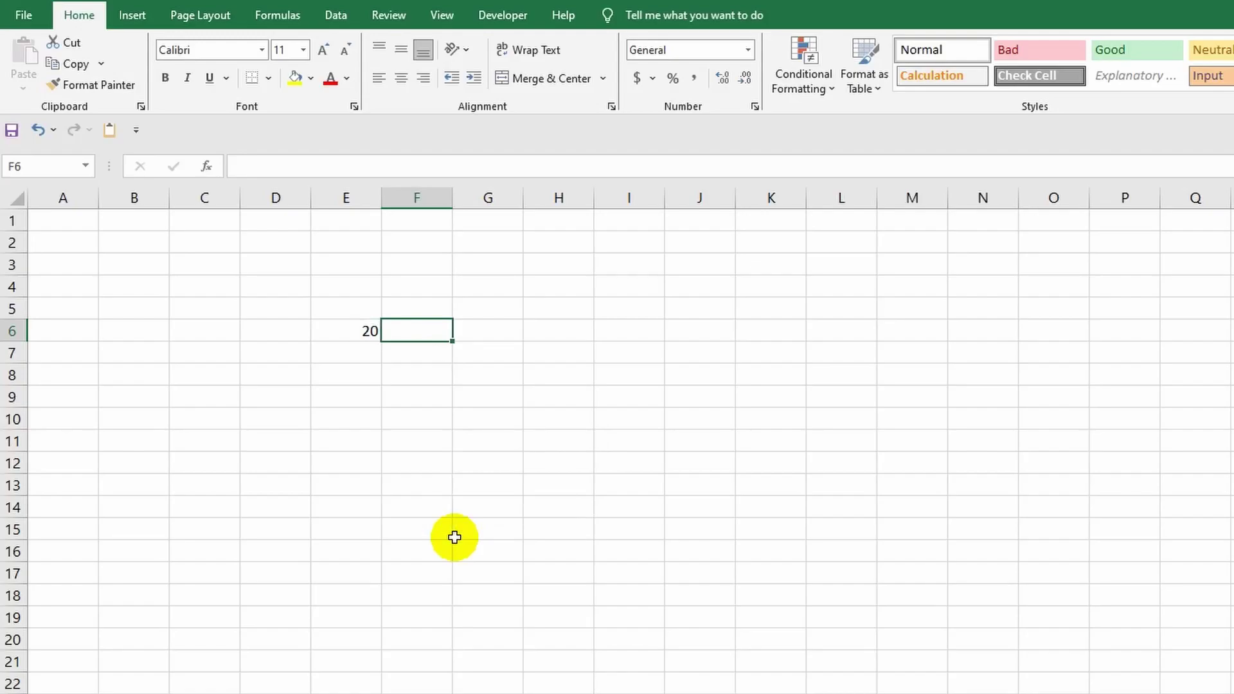
{"action": "type", "text": "=10"}
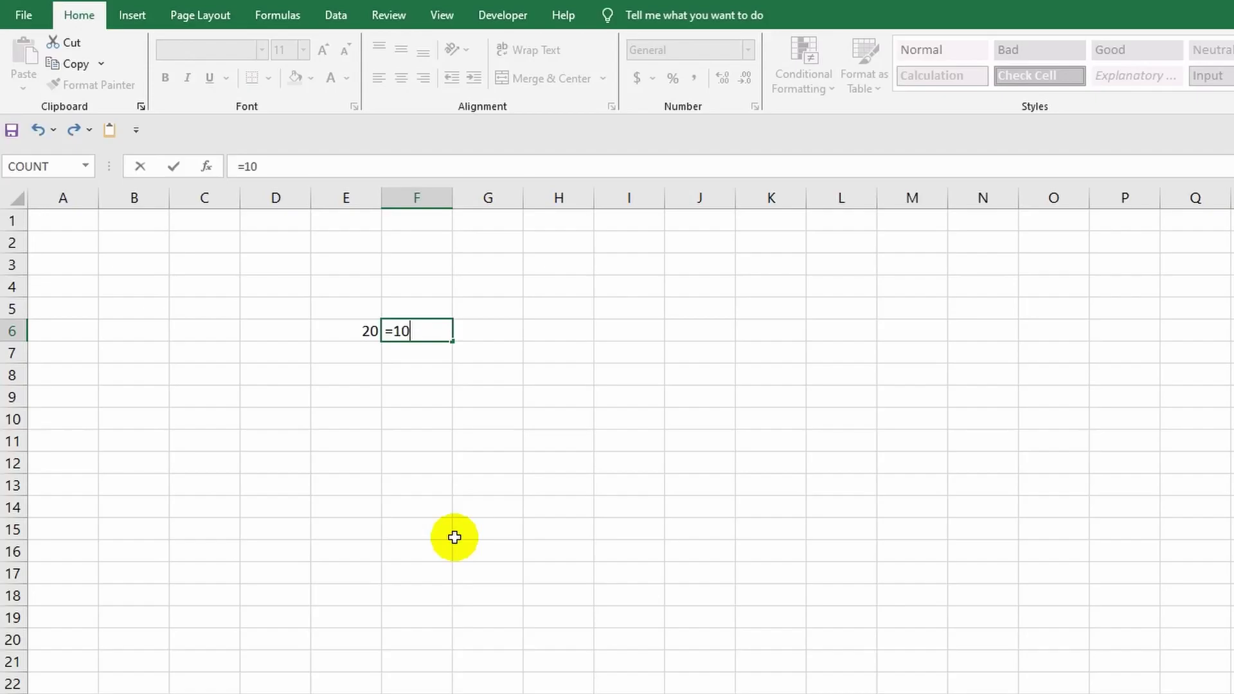
{"action": "type", "text": "+10"}
{"action": "key", "text": "Return"}
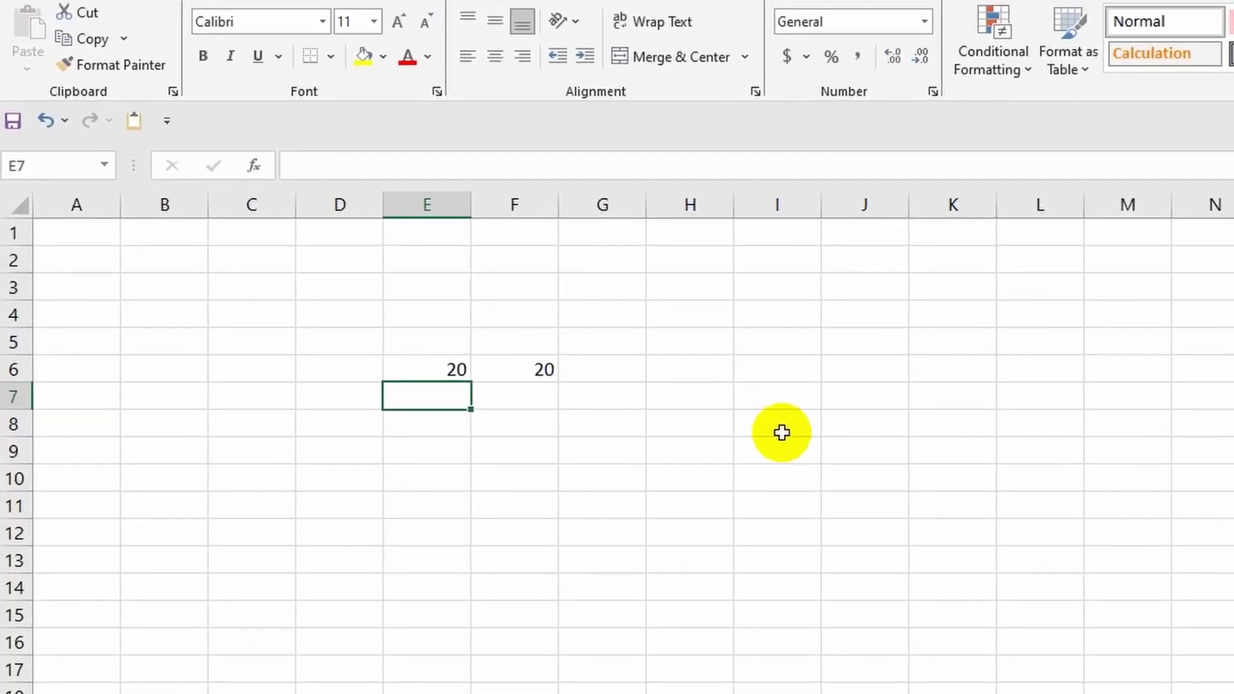
{"action": "left_click", "coordinate": [417, 369]}
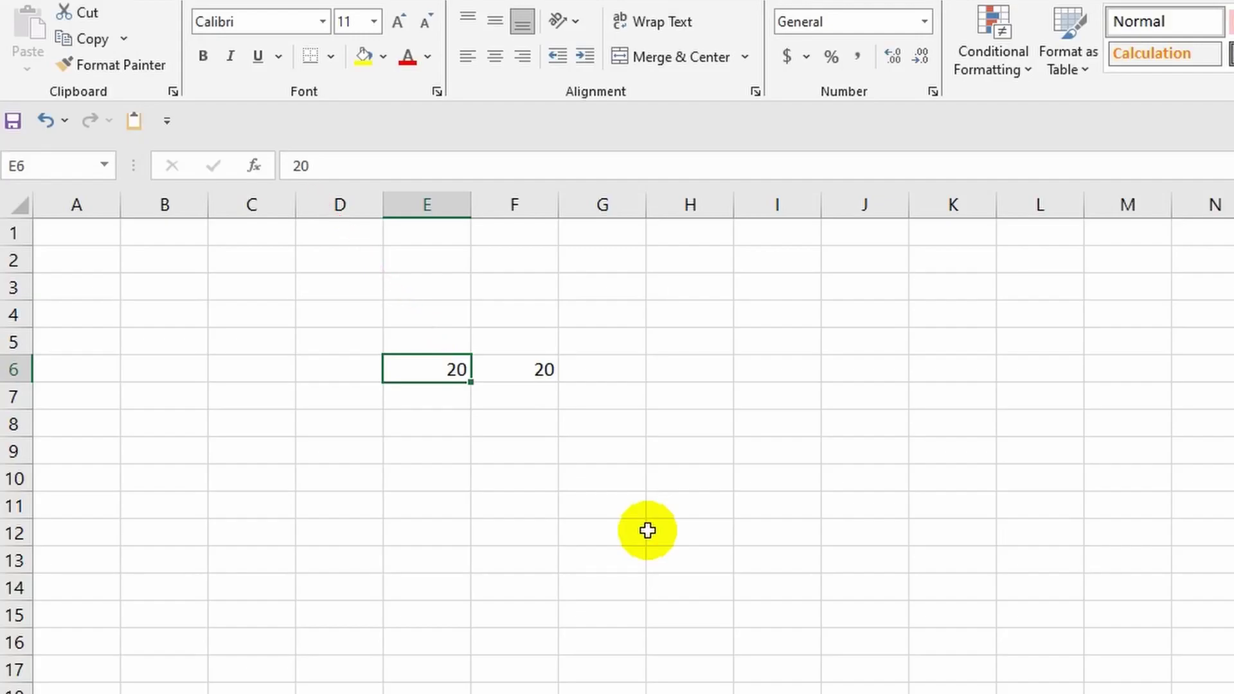
{"action": "left_click", "coordinate": [539, 366]}
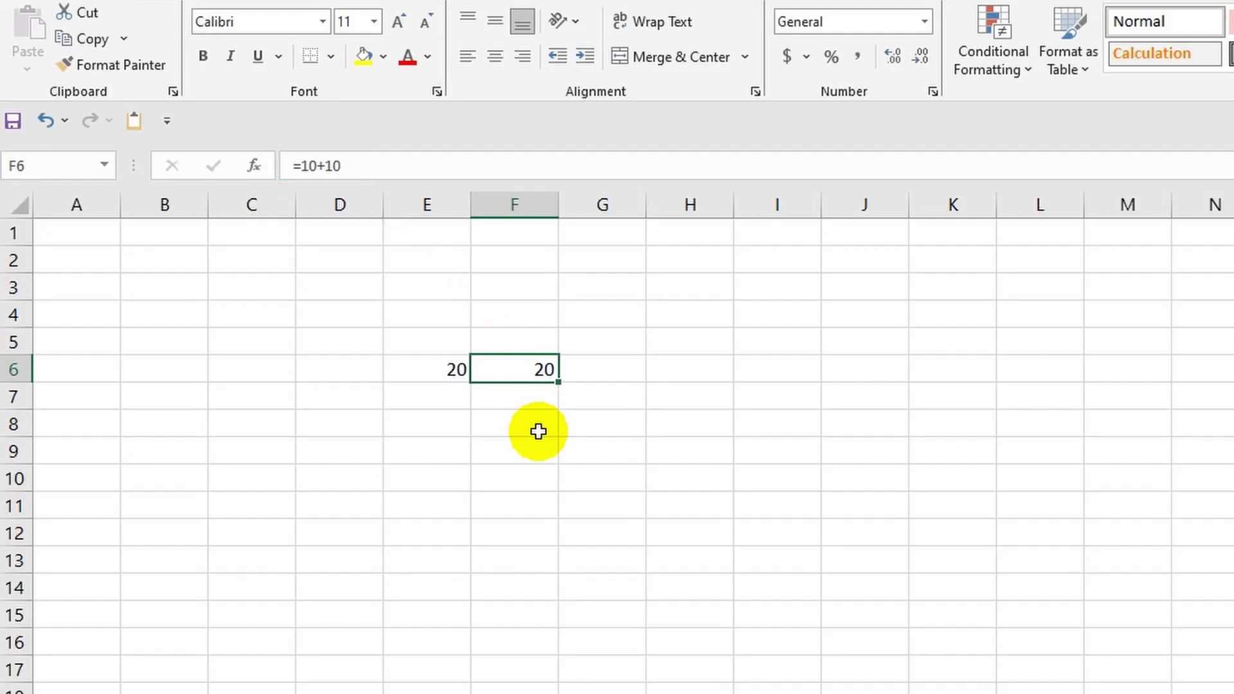
{"action": "left_click", "coordinate": [450, 364]}
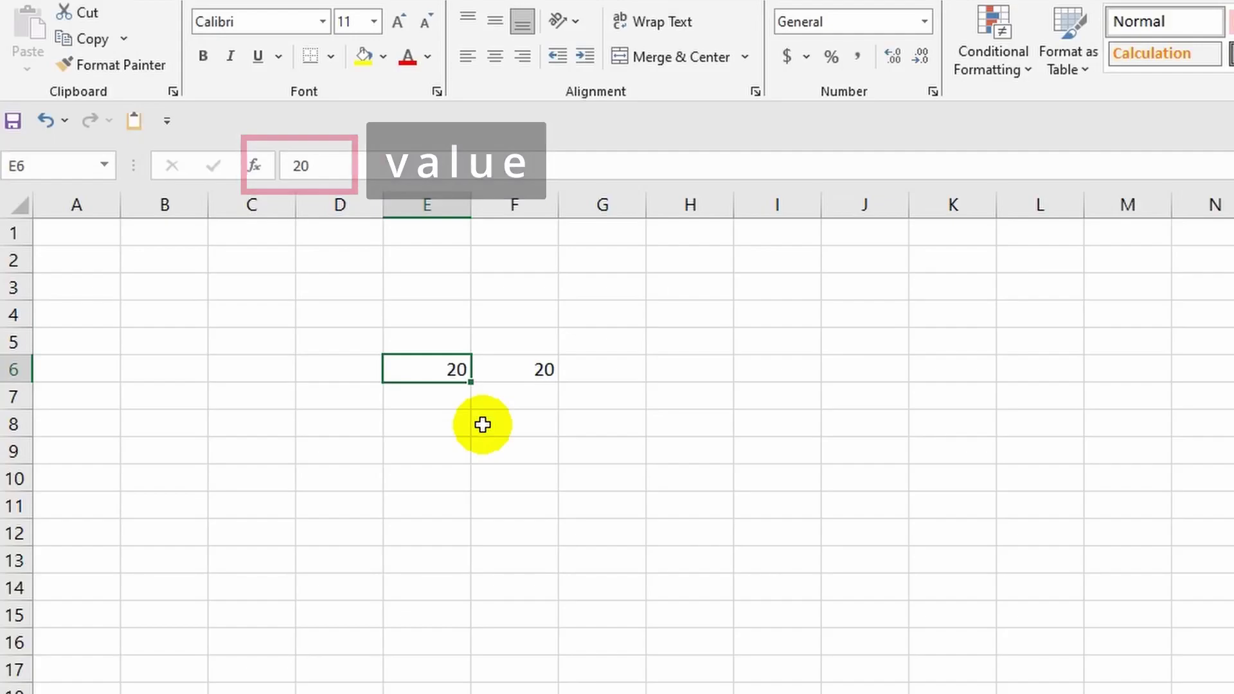
{"action": "left_click", "coordinate": [523, 374]}
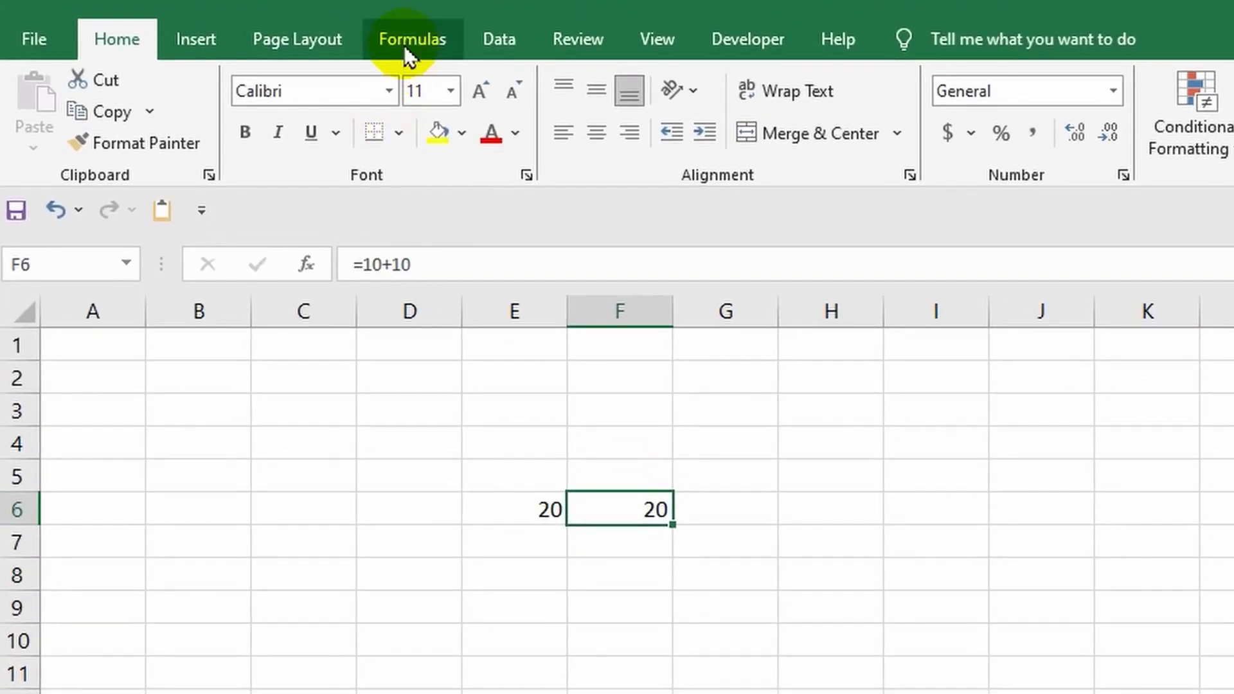
Toggle Show Formulas on the Formulas tab to view =10+10, then switch back to values
{"action": "left_click", "coordinate": [404, 45]}
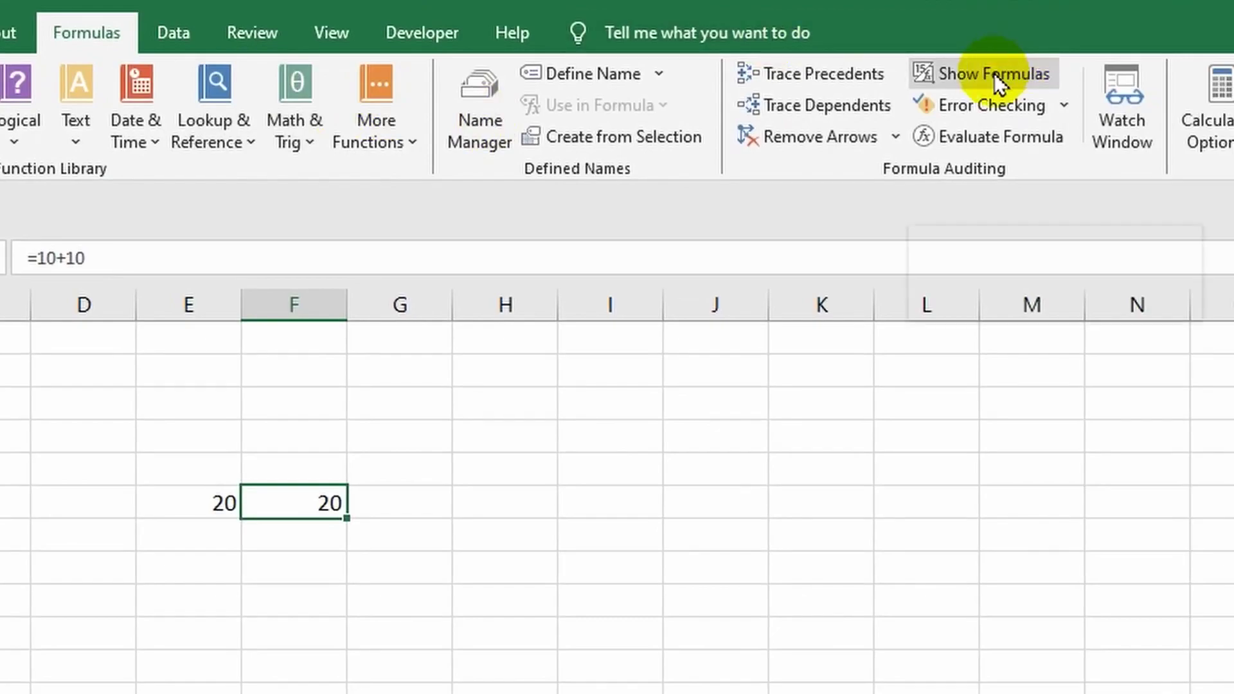
{"action": "left_click", "coordinate": [993, 73]}
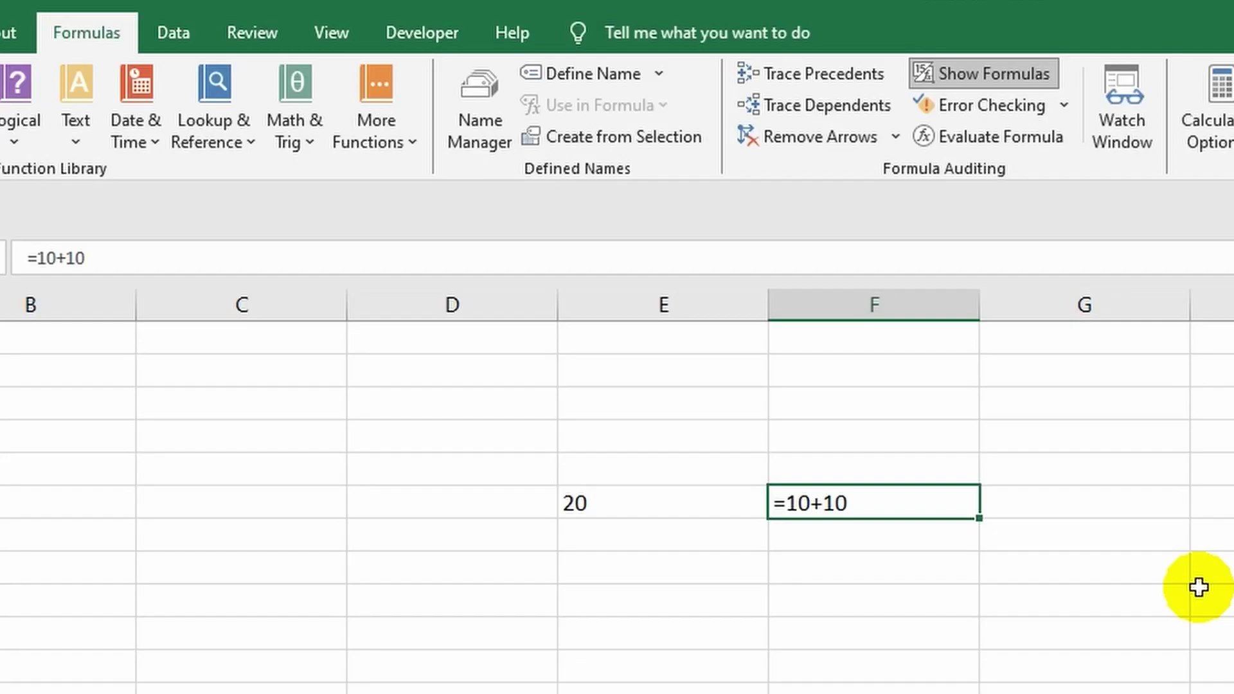
{"action": "left_click", "coordinate": [929, 77]}
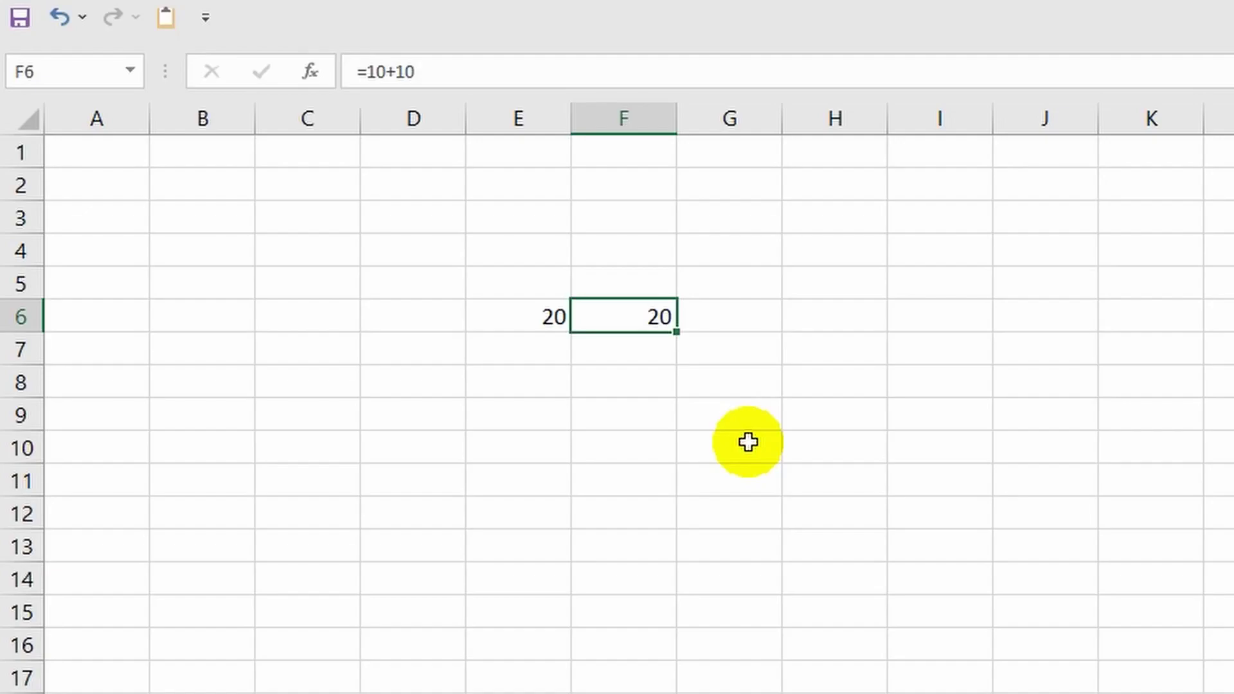
Enter the formula =E6 in G6 so it also displays 20
{"action": "key", "text": "Right"}
{"action": "type", "text": "="}
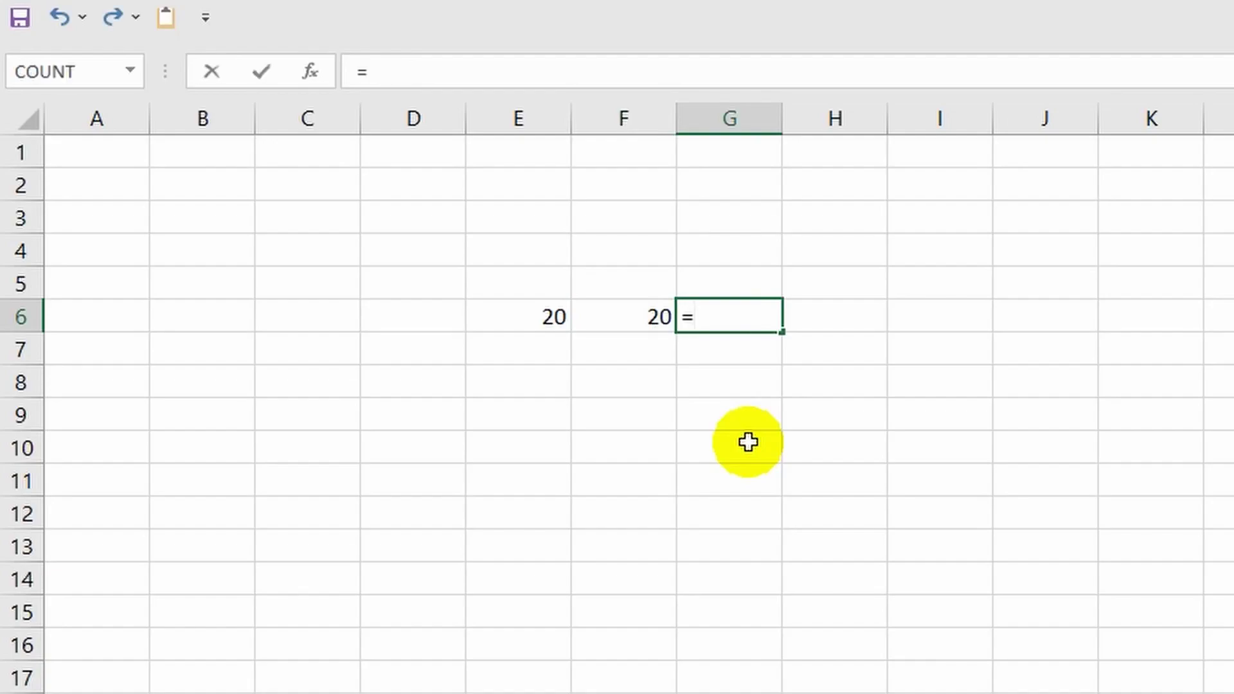
{"action": "left_click", "coordinate": [517, 308]}
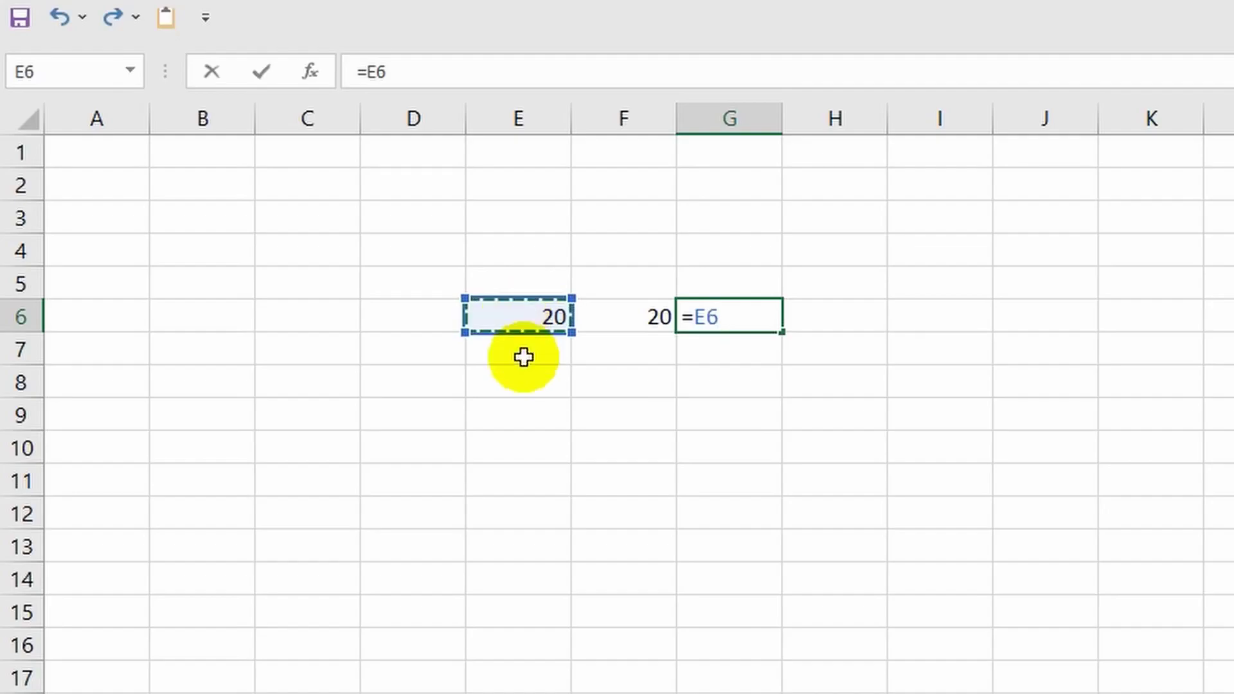
{"action": "key", "text": "Return"}
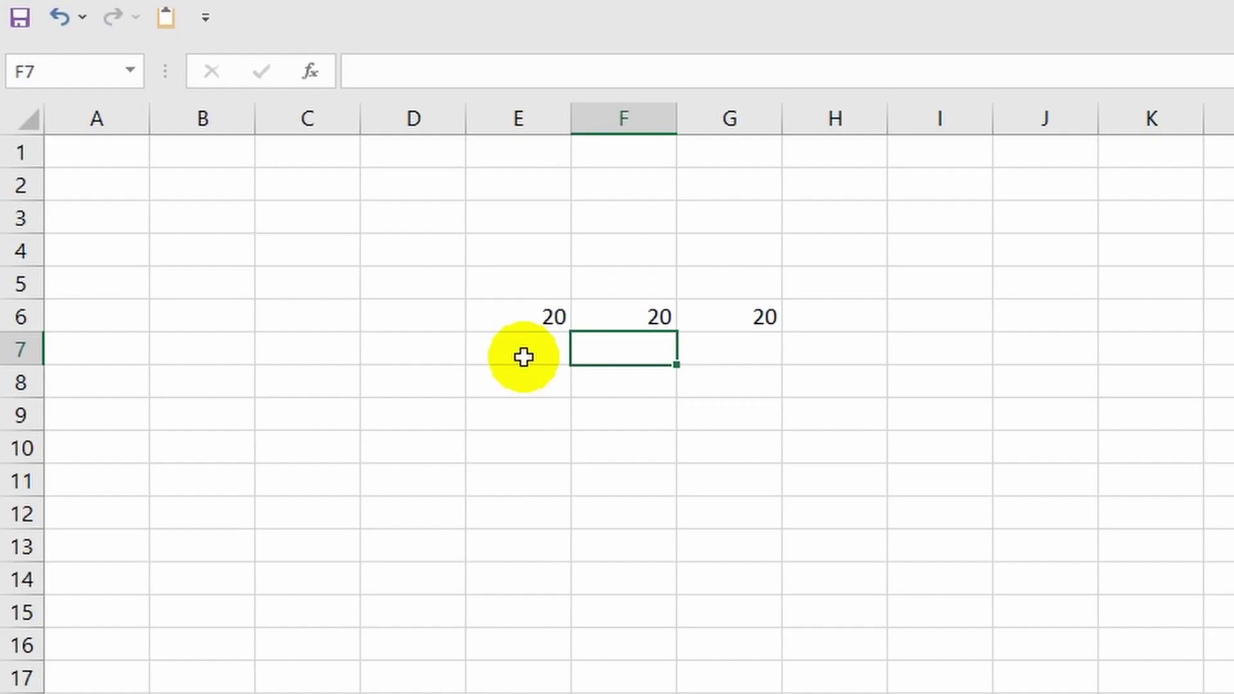
Enter 15, 10, 5 and 100 in turn in E6, then check G6 still holds =E6
{"action": "left_click", "coordinate": [518, 315]}
{"action": "type", "text": "15"}
{"action": "key", "text": "ctrl+Return"}
{"action": "key", "text": "F9"}
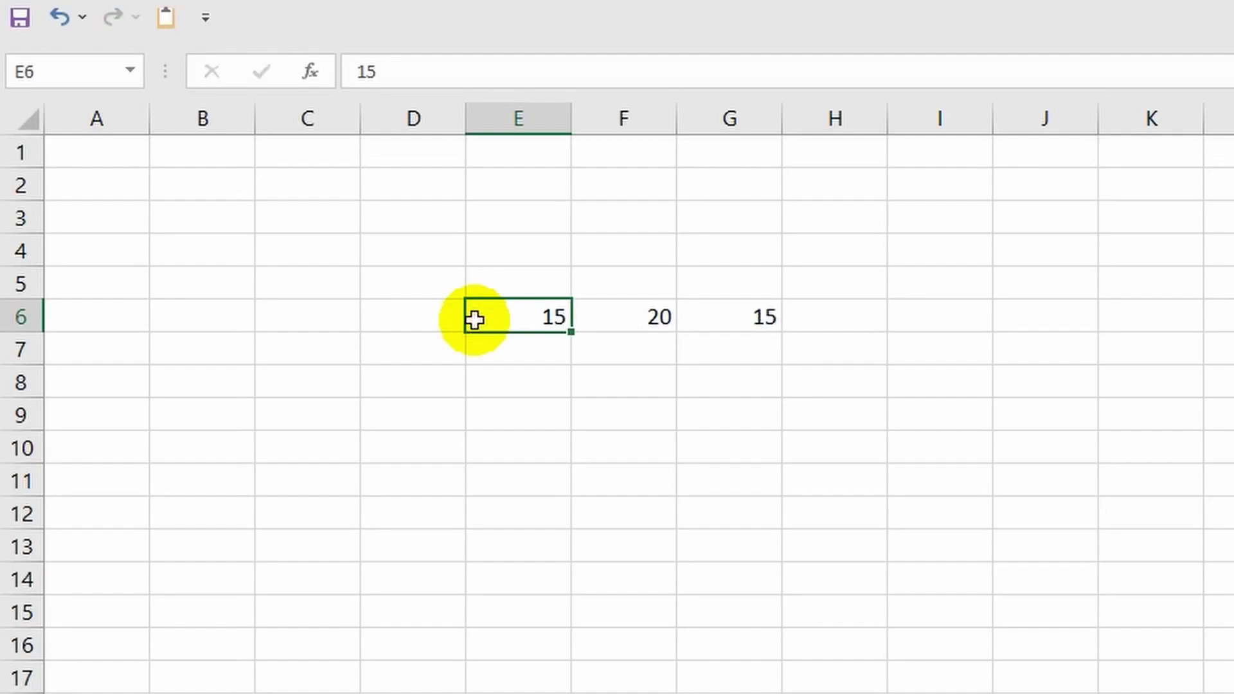
{"action": "type", "text": "10"}
{"action": "key", "text": "ctrl+Return"}
{"action": "key", "text": "F9"}
{"action": "type", "text": "5"}
{"action": "key", "text": "ctrl+Return"}
{"action": "key", "text": "F9"}
{"action": "type", "text": "100"}
{"action": "key", "text": "ctrl+Return"}
{"action": "key", "text": "F9"}
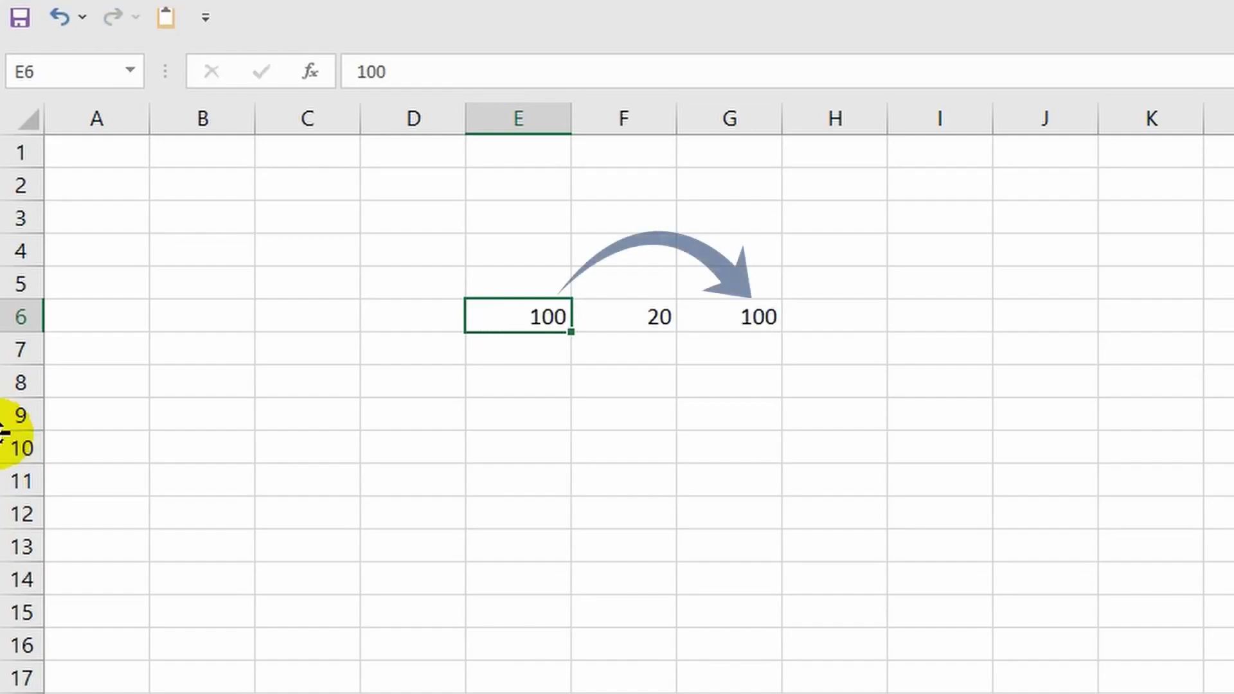
{"action": "left_click", "coordinate": [752, 321]}
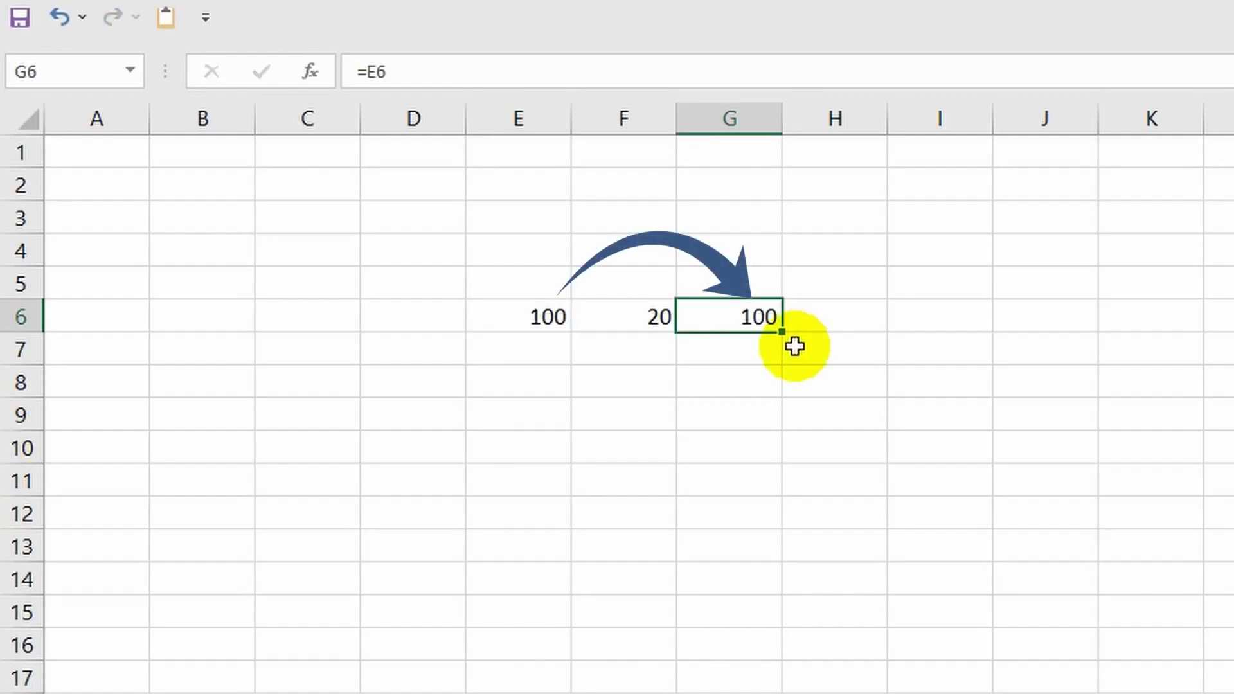
Enter the word text, then =280/15, in E6, and finally restore 20
{"action": "left_click", "coordinate": [516, 317]}
{"action": "type", "text": "t"}
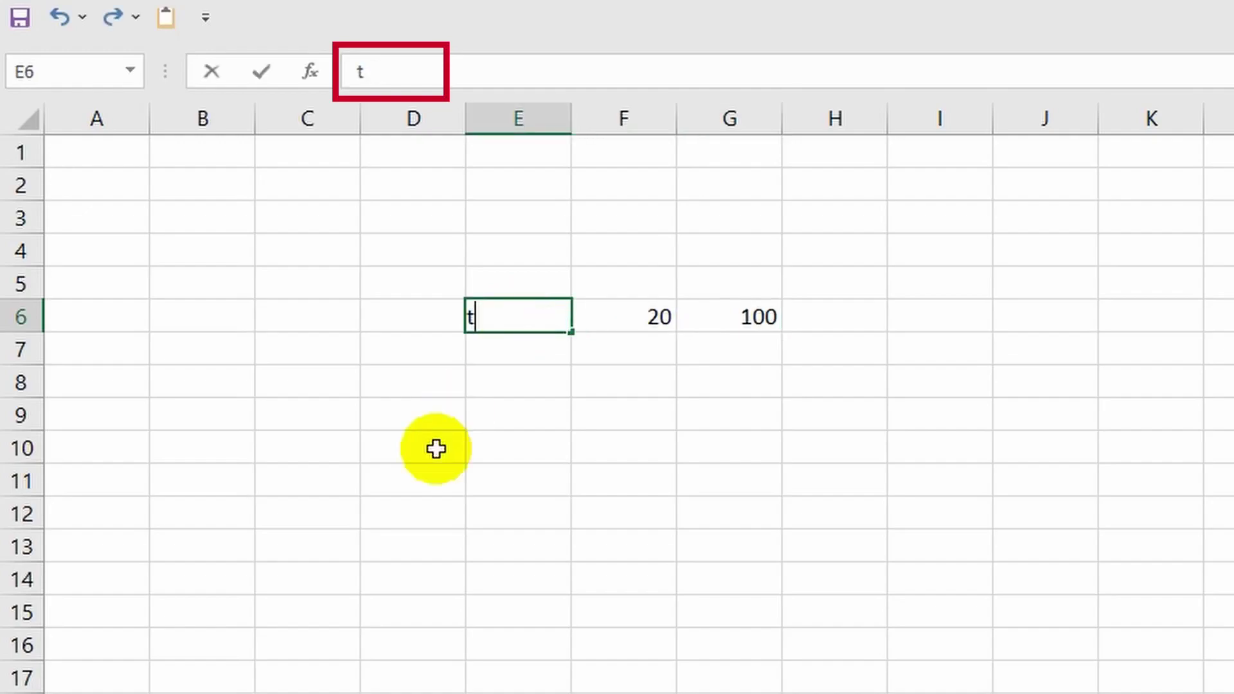
{"action": "type", "text": "ext"}
{"action": "key", "text": "ctrl+Return"}
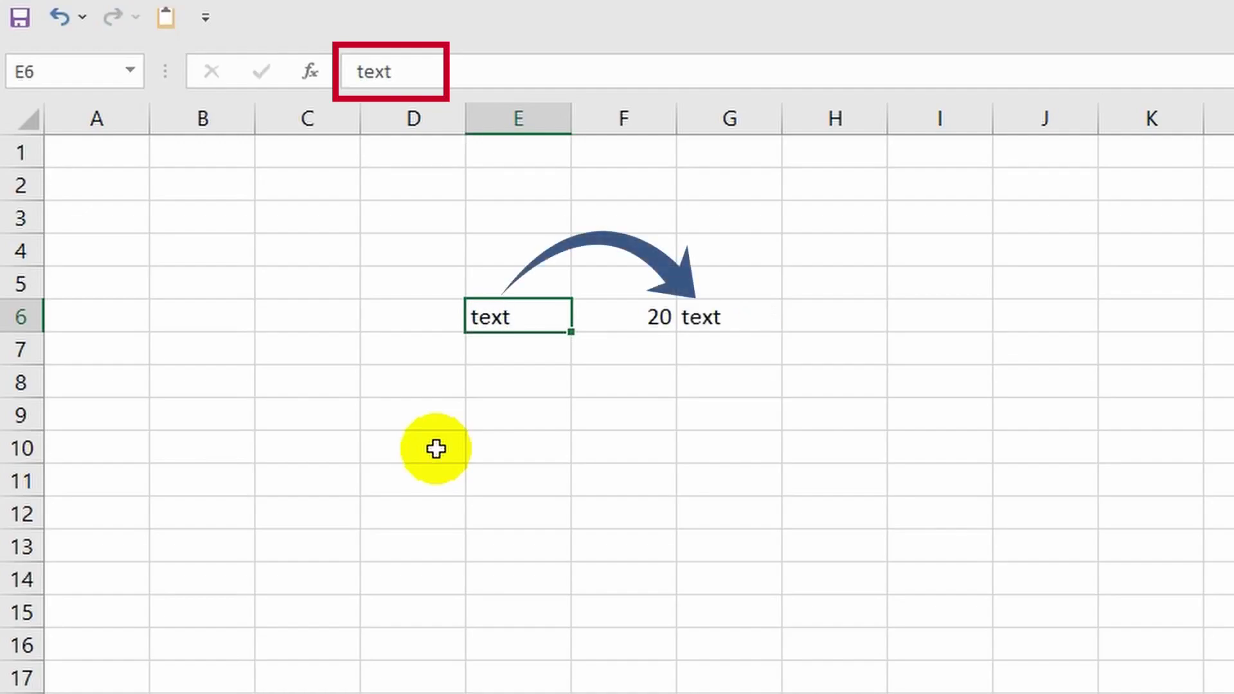
{"action": "type", "text": "=2"}
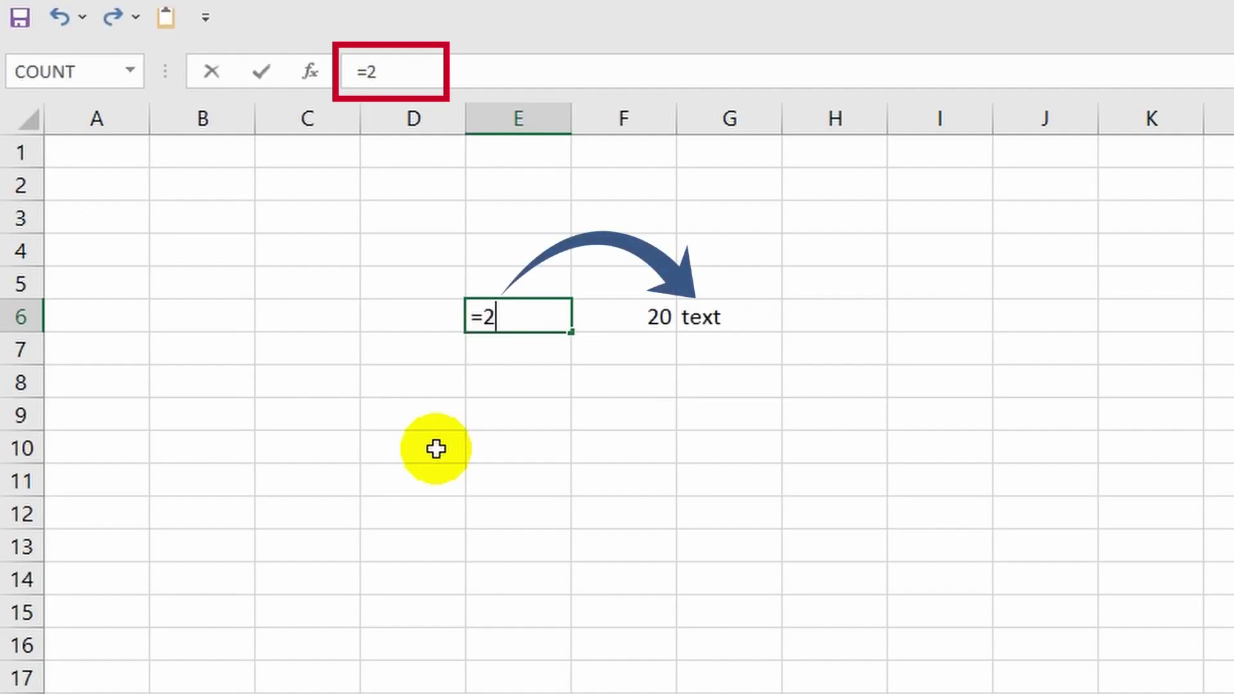
{"action": "type", "text": "80/15"}
{"action": "key", "text": "ctrl+Return"}
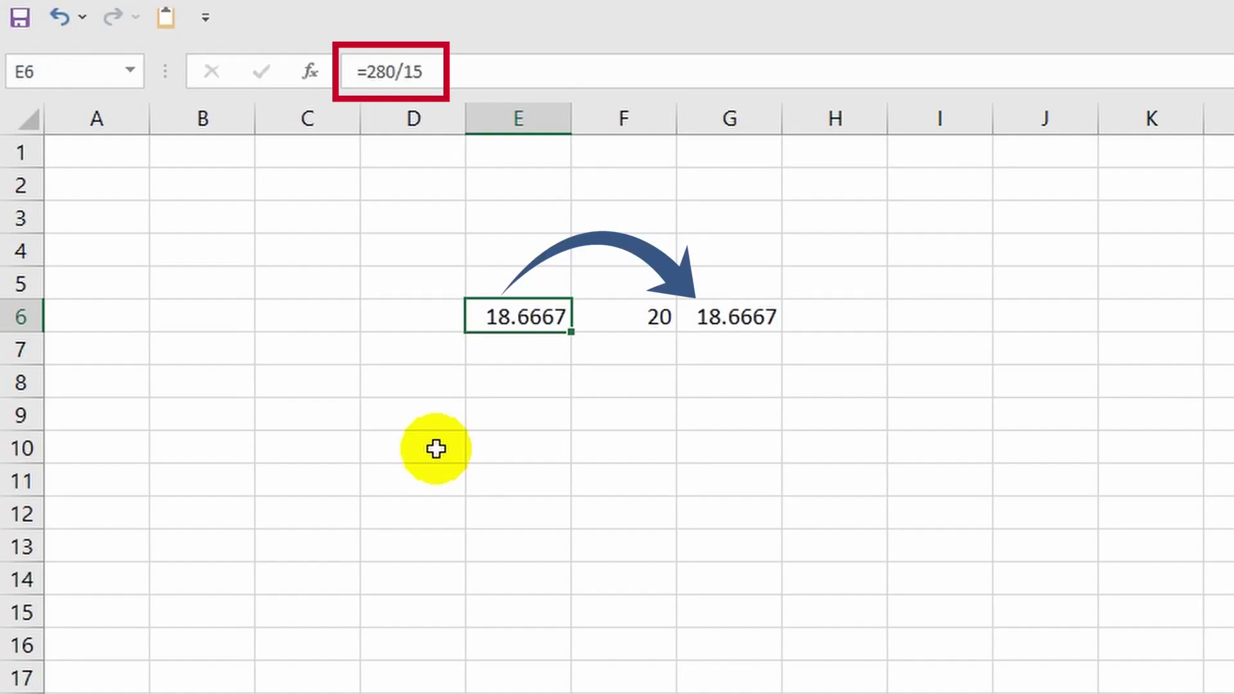
{"action": "type", "text": "20"}
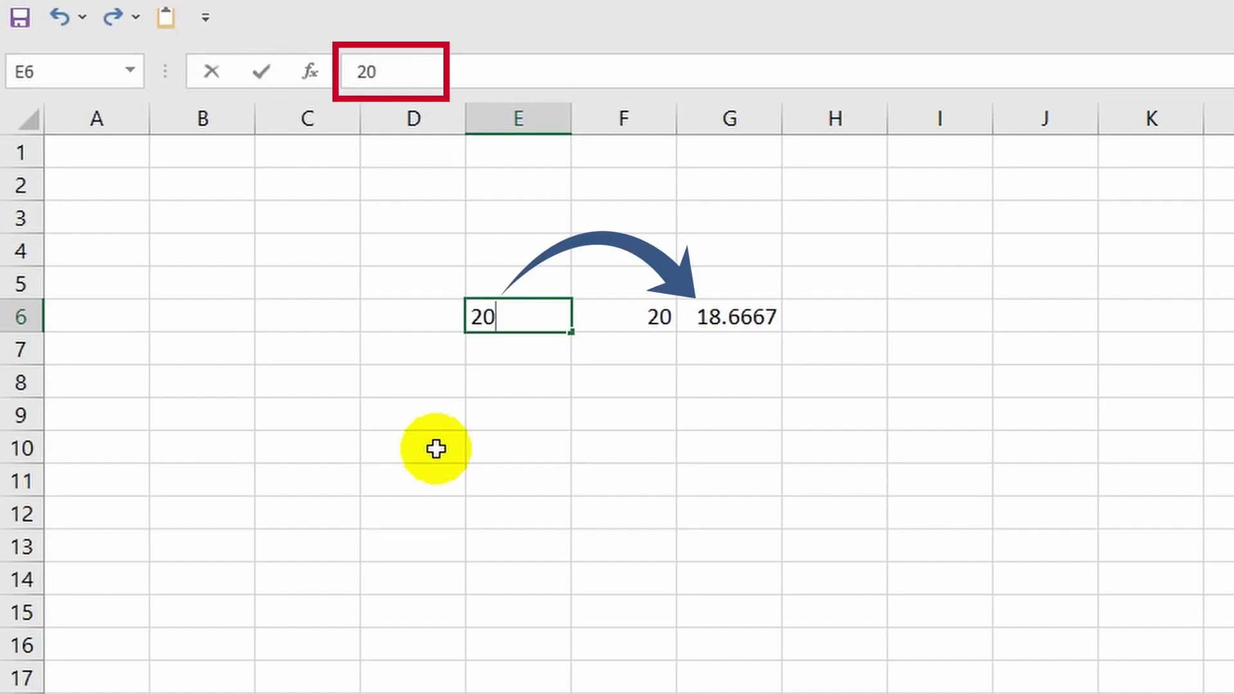
{"action": "key", "text": "Return"}
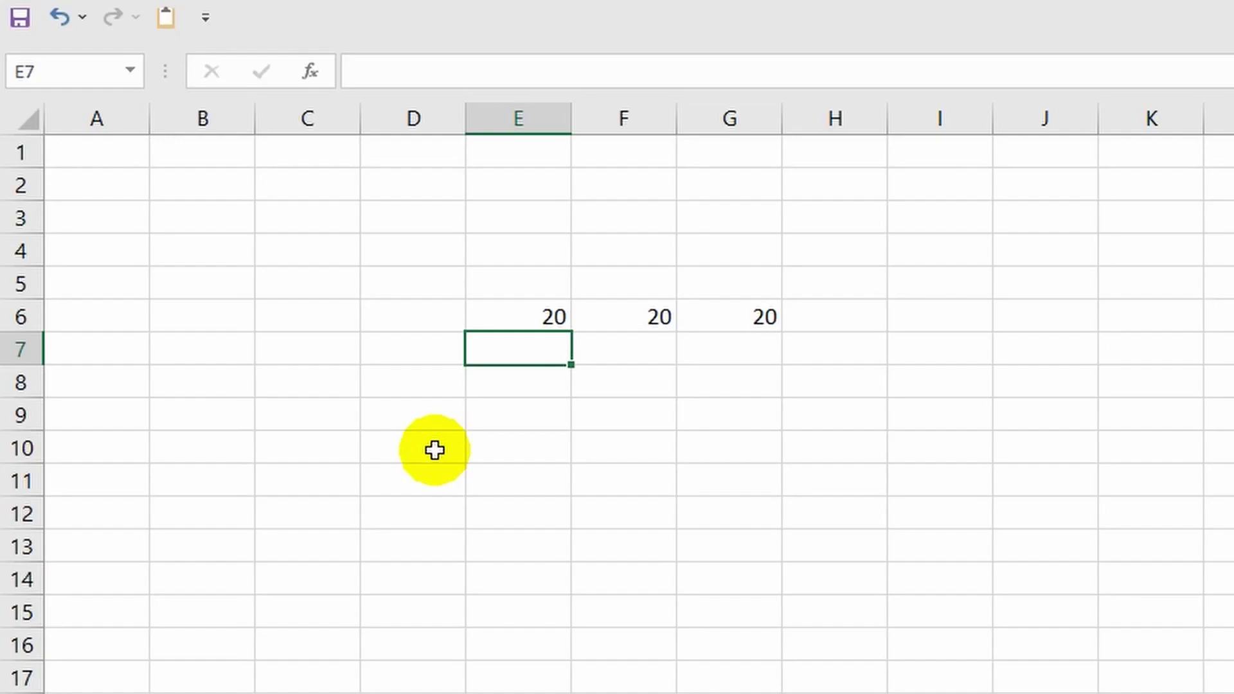
Enter the formula =10+F6 in H6 so it shows 30
{"action": "left_click", "coordinate": [815, 316]}
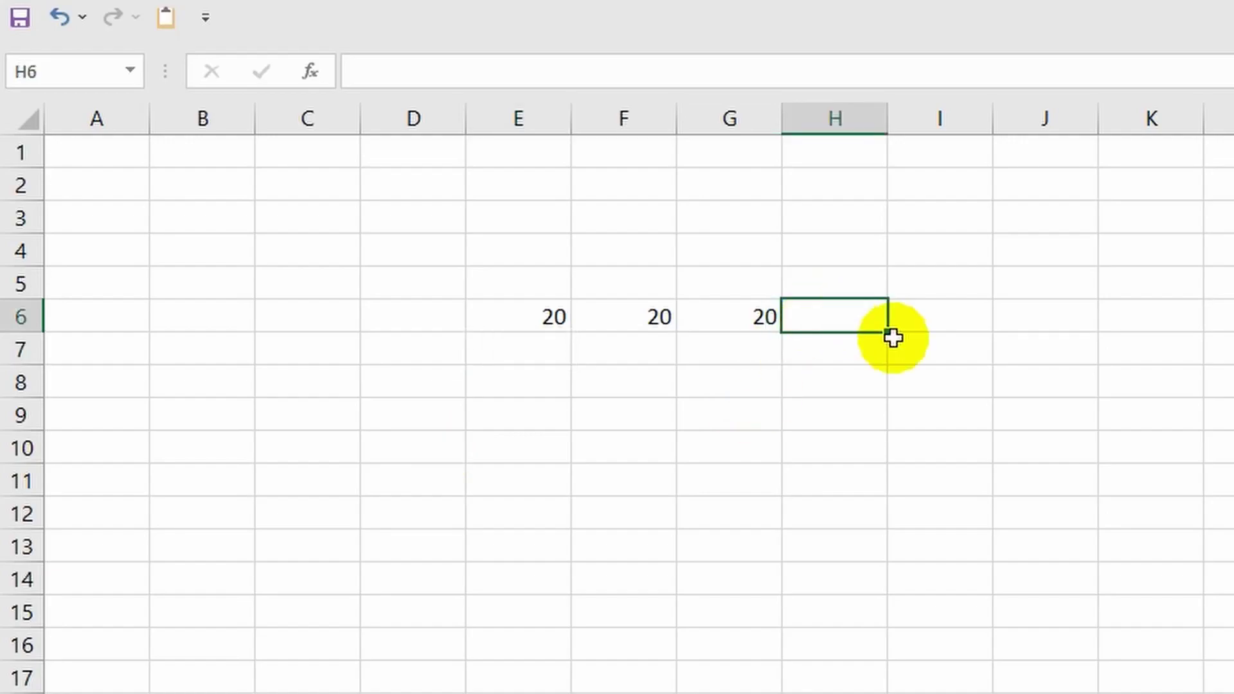
{"action": "type", "text": "="}
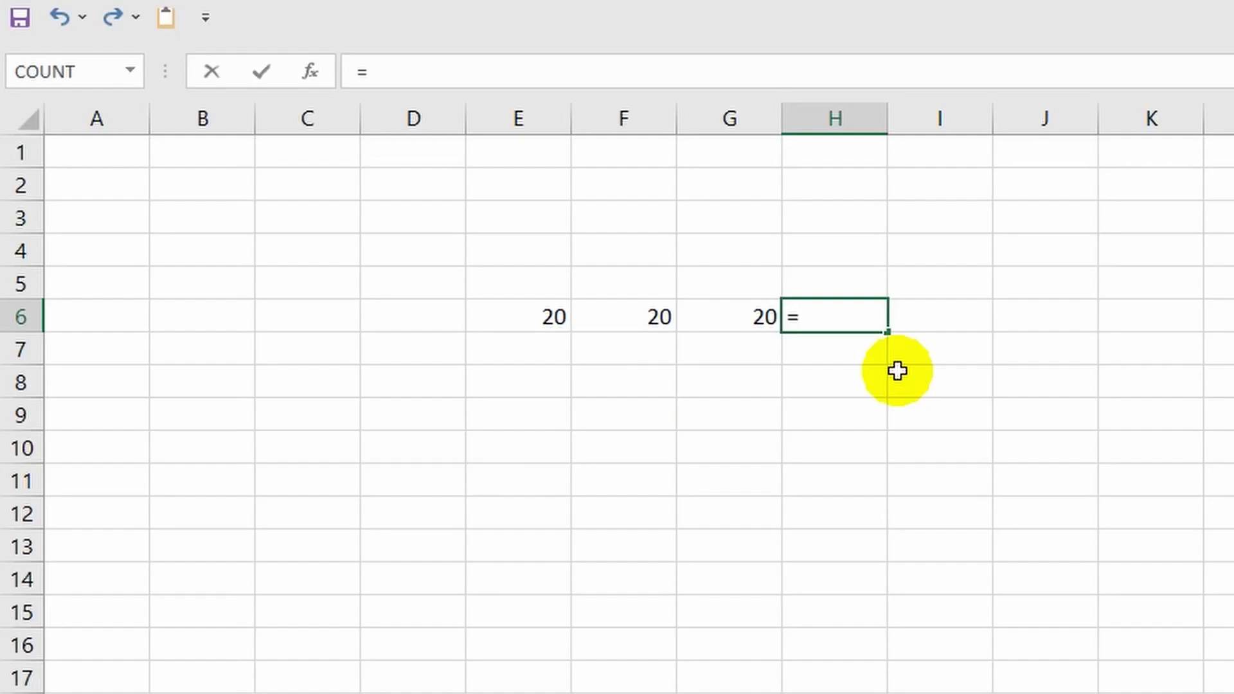
{"action": "type", "text": "10"}
{"action": "type", "text": "+"}
{"action": "left_click", "coordinate": [625, 320]}
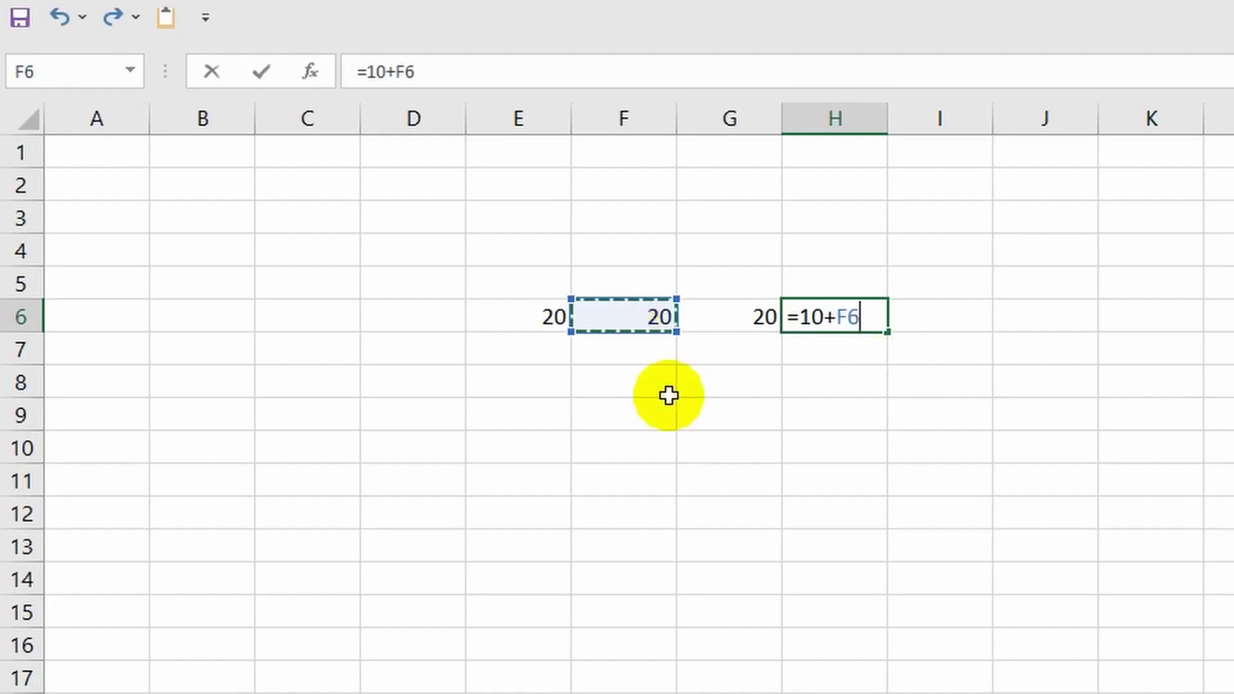
{"action": "key", "text": "Return"}
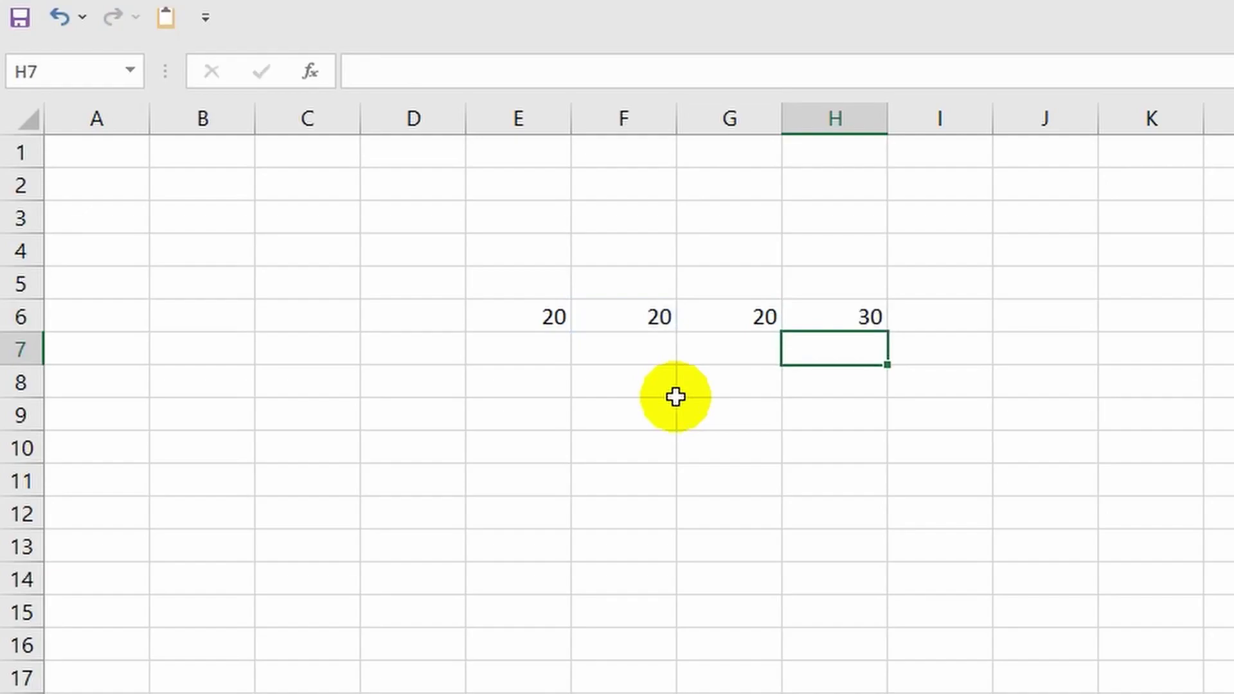
{"action": "left_click", "coordinate": [643, 313]}
{"action": "left_click", "coordinate": [837, 312]}
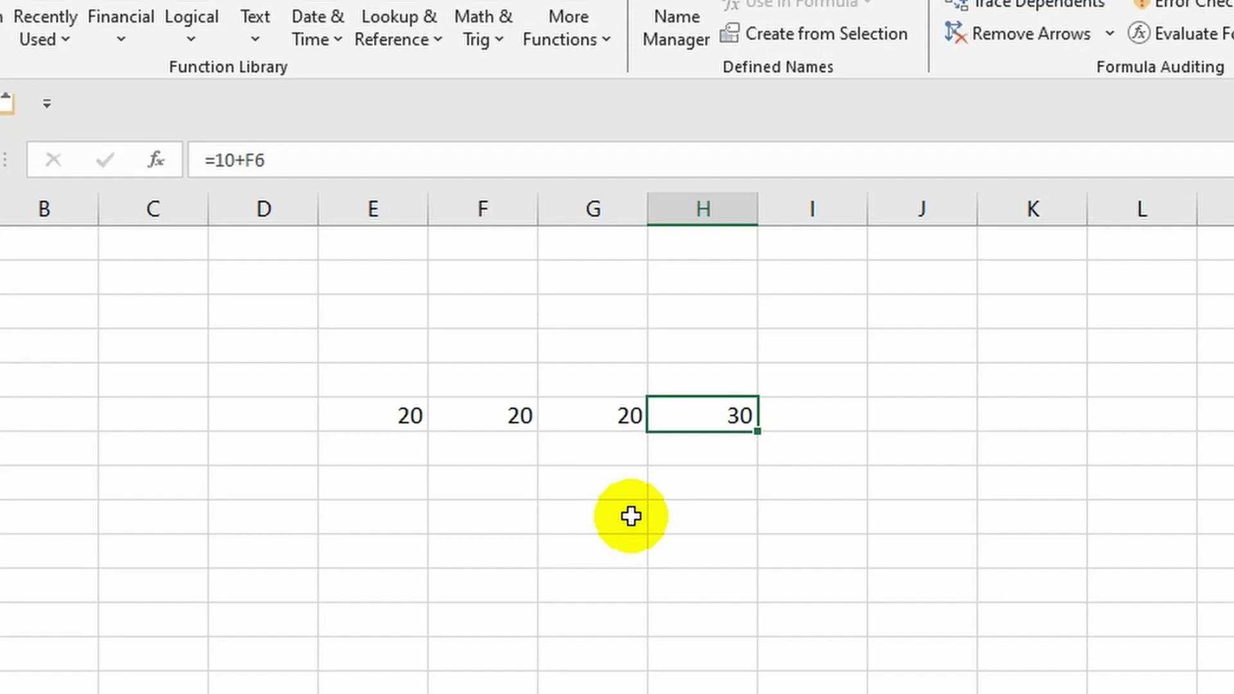
Change F6's formula to =G6, removing the +10 part
{"action": "left_click", "coordinate": [483, 484]}
{"action": "left_click", "coordinate": [499, 416]}
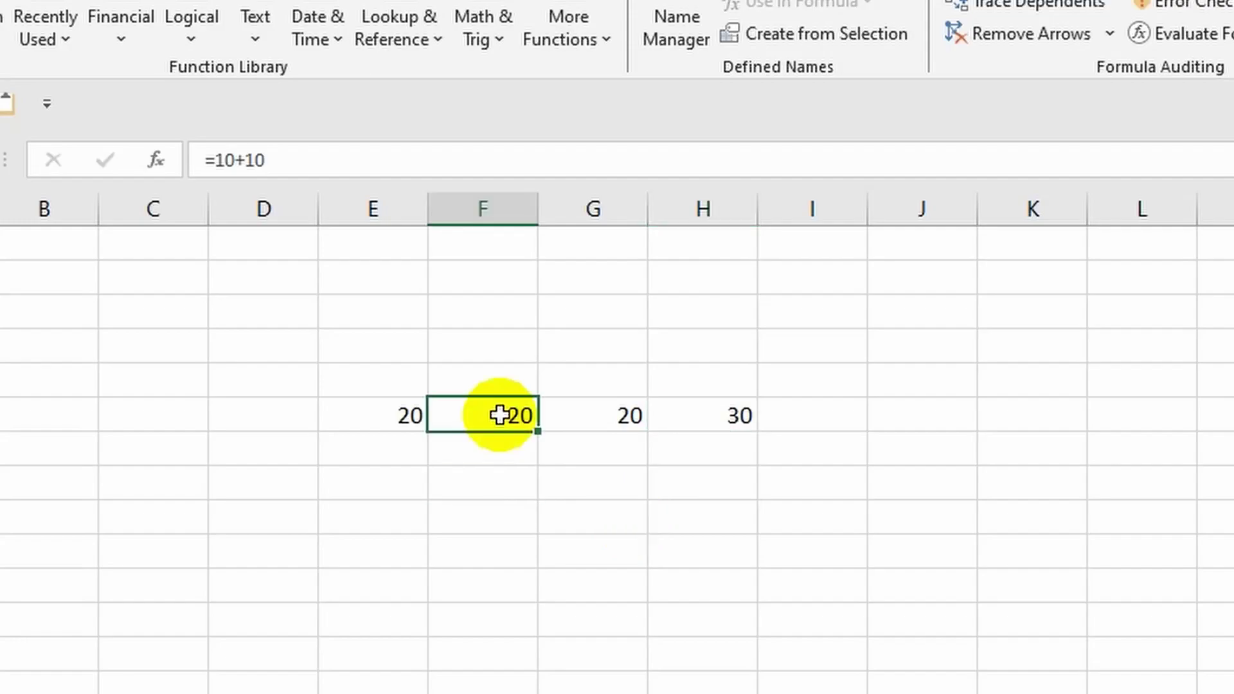
{"action": "left_click", "coordinate": [300, 157]}
{"action": "key", "text": "BackSpace"}
{"action": "key", "text": "BackSpace"}
{"action": "key", "text": "BackSpace"}
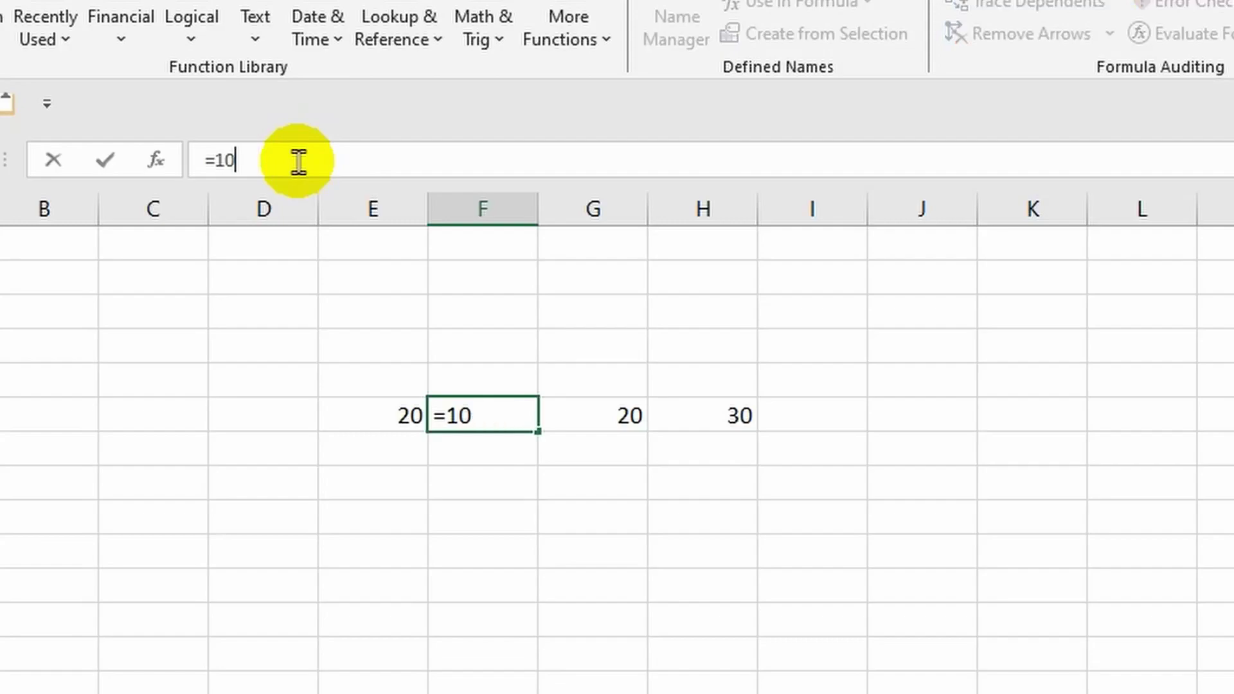
{"action": "key", "text": "BackSpace"}
{"action": "key", "text": "BackSpace"}
{"action": "left_click", "coordinate": [599, 410]}
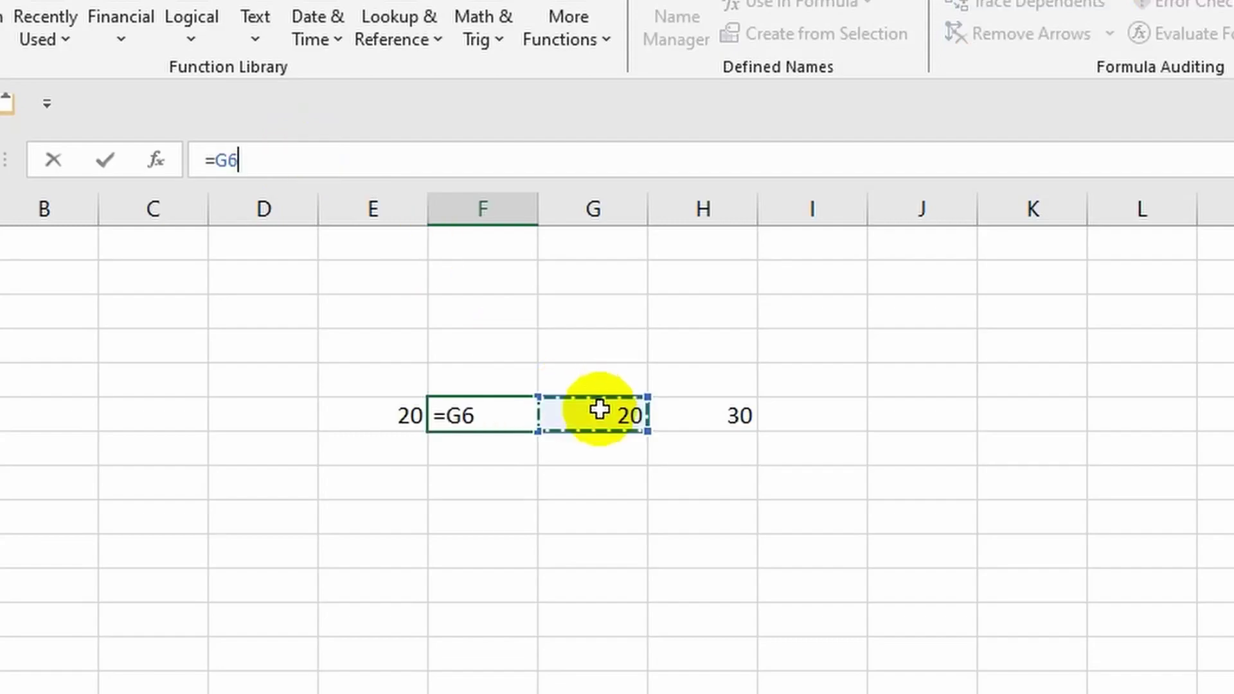
{"action": "key", "text": "Return"}
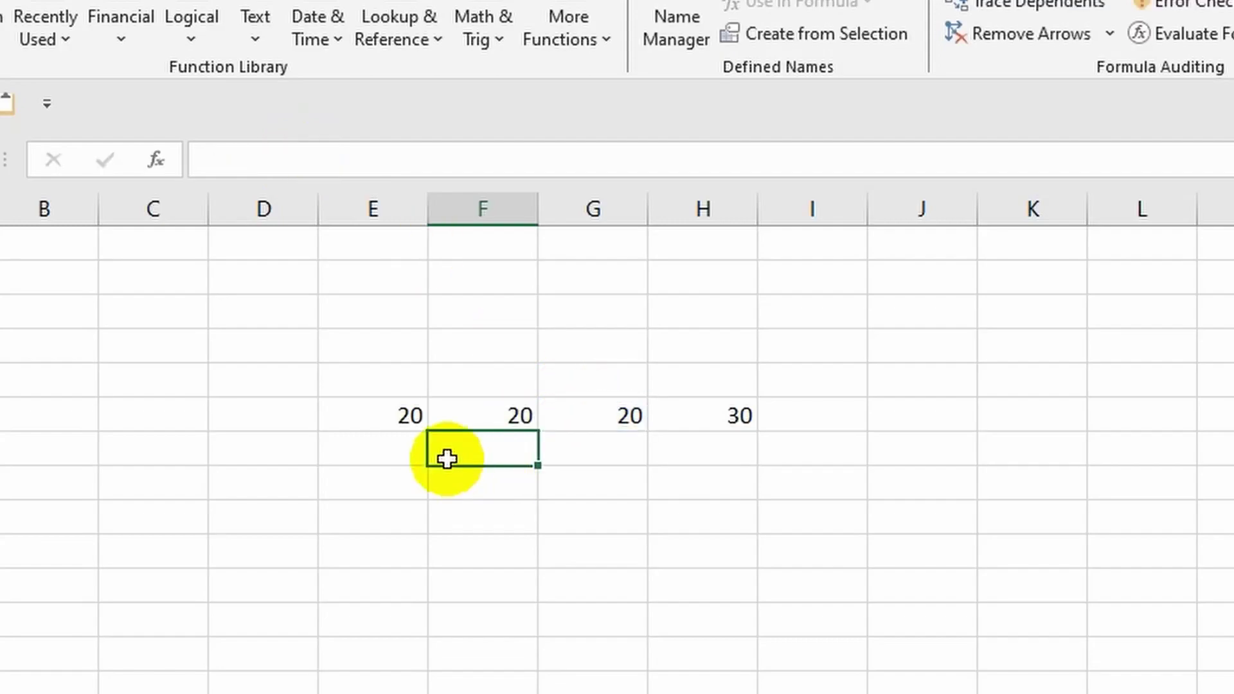
Enter 10, 81, 60 and finally 101 in E6, so F6:H6 read 101, 101, 111
{"action": "key", "text": "Up"}
{"action": "key", "text": "Left"}
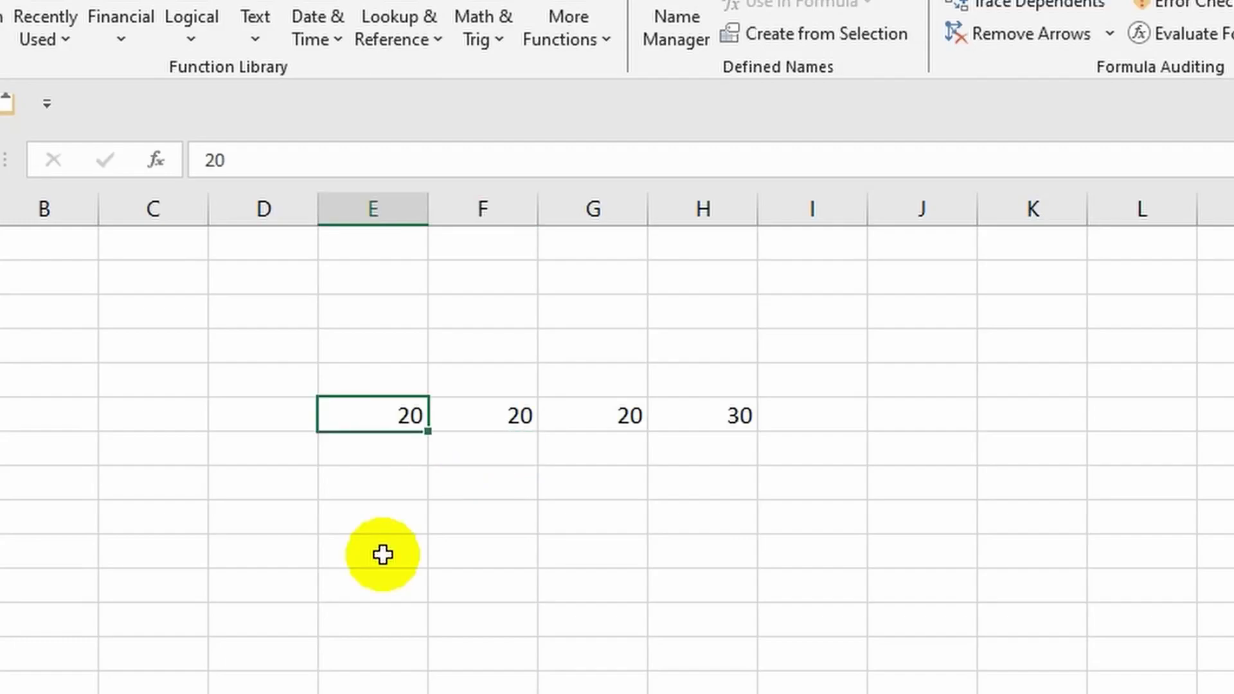
{"action": "type", "text": "10"}
{"action": "key", "text": "ctrl+Return"}
{"action": "type", "text": "81"}
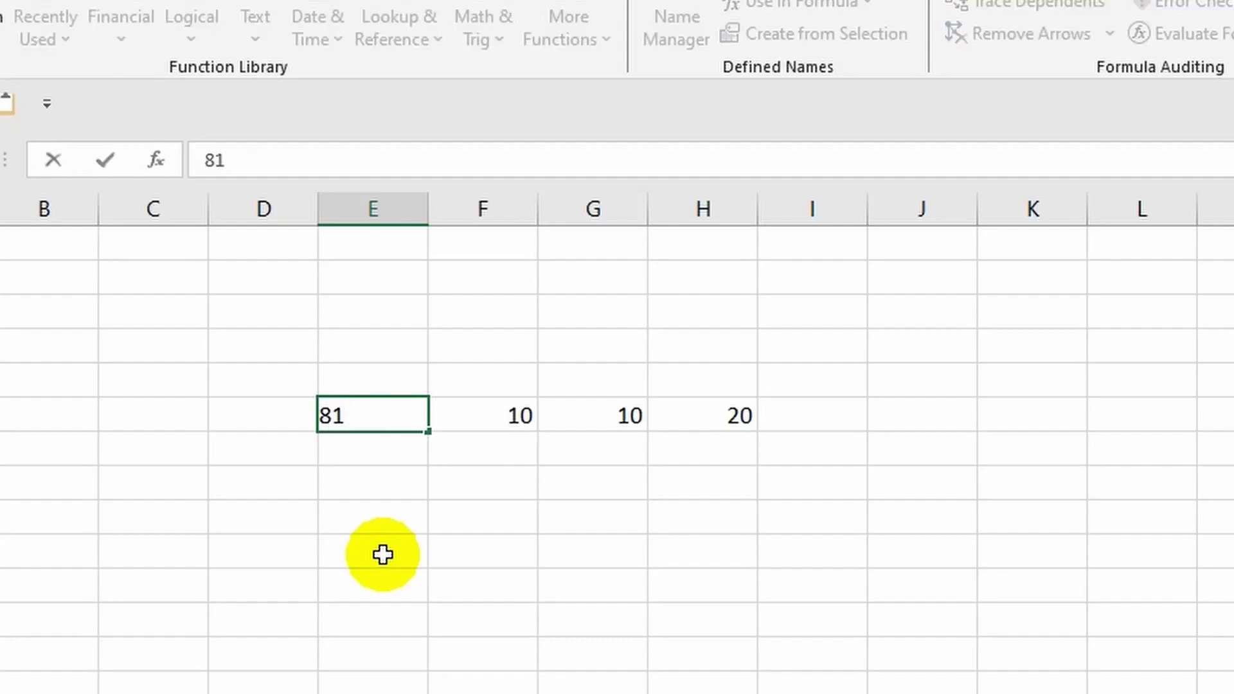
{"action": "key", "text": "ctrl+Return"}
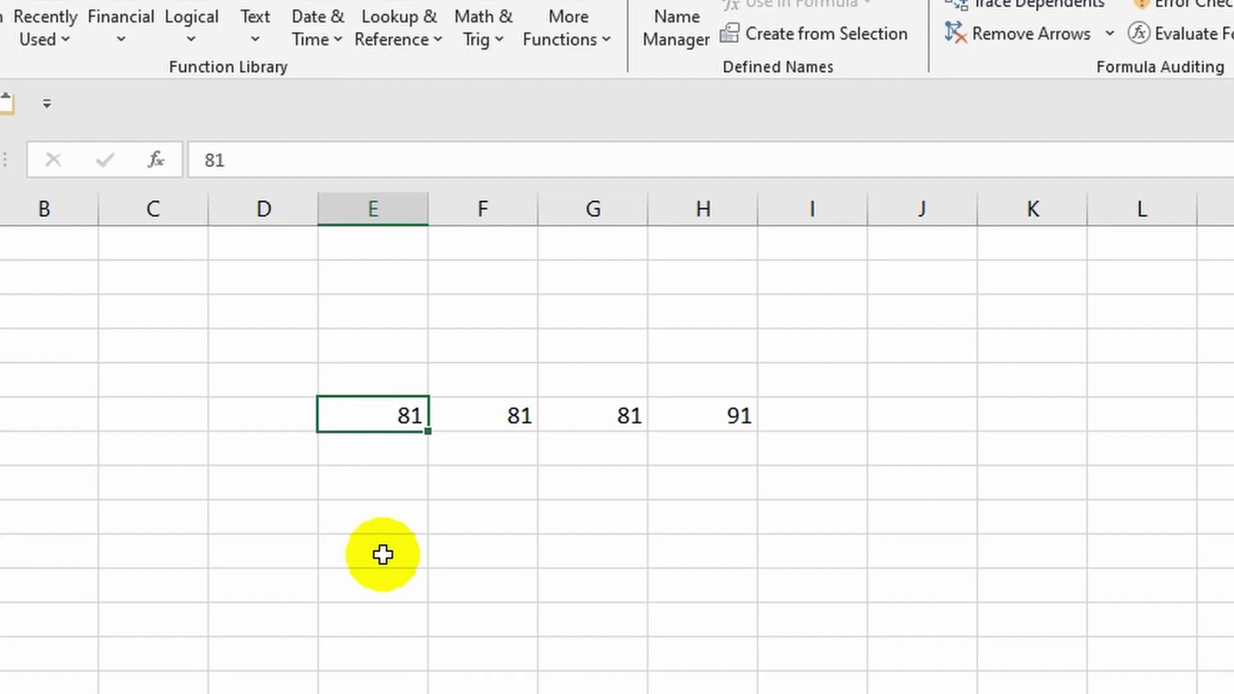
{"action": "type", "text": "60"}
{"action": "key", "text": "ctrl+Return"}
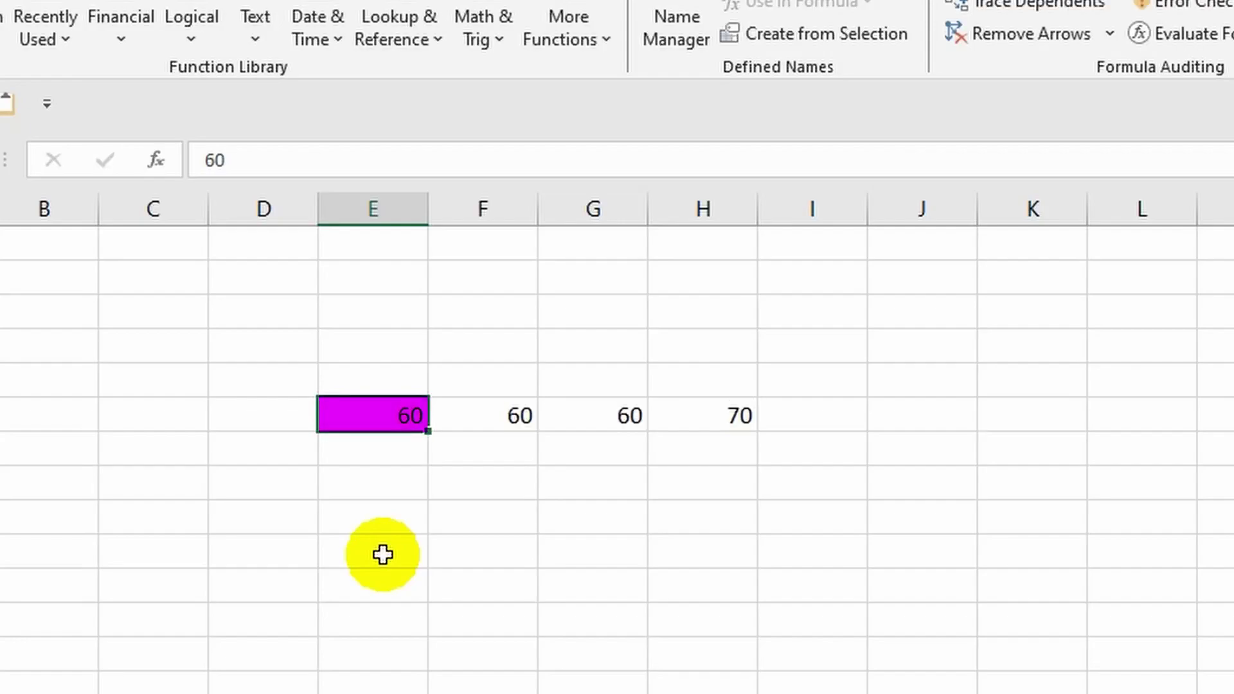
{"action": "type", "text": "101"}
{"action": "key", "text": "ctrl+Return"}
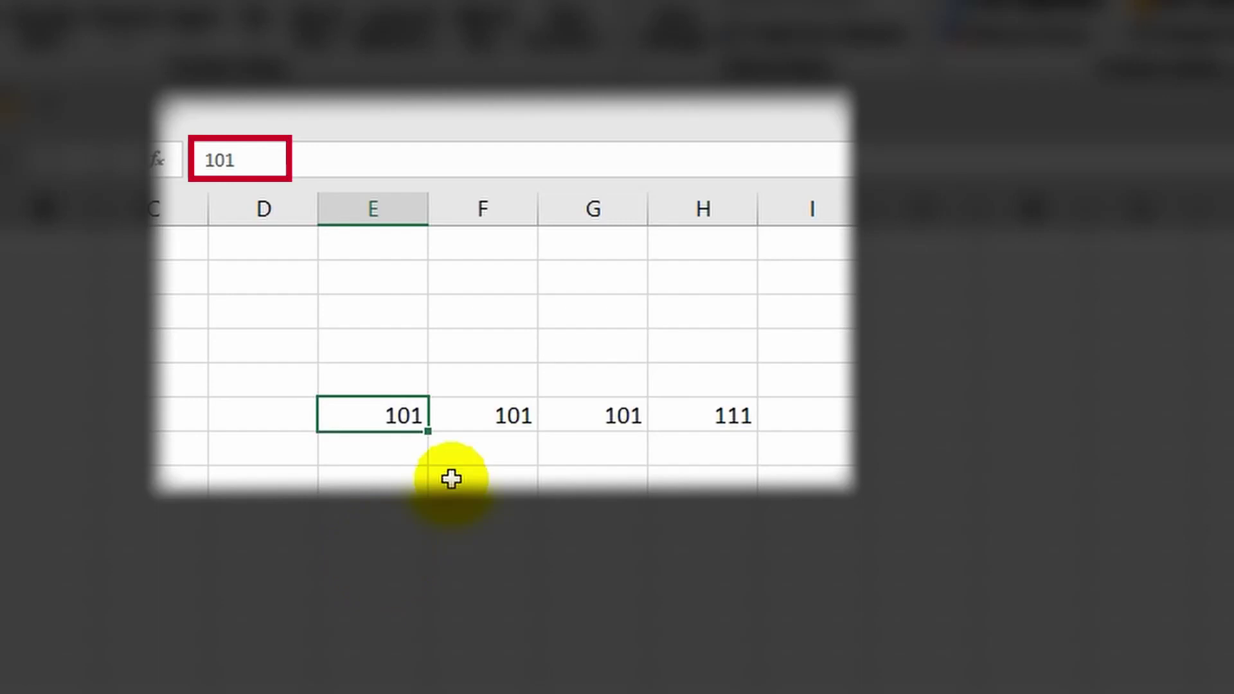
Inspect the formulas in F6, G6 and H6, then start typing 150 into E6
{"action": "left_click", "coordinate": [490, 422]}
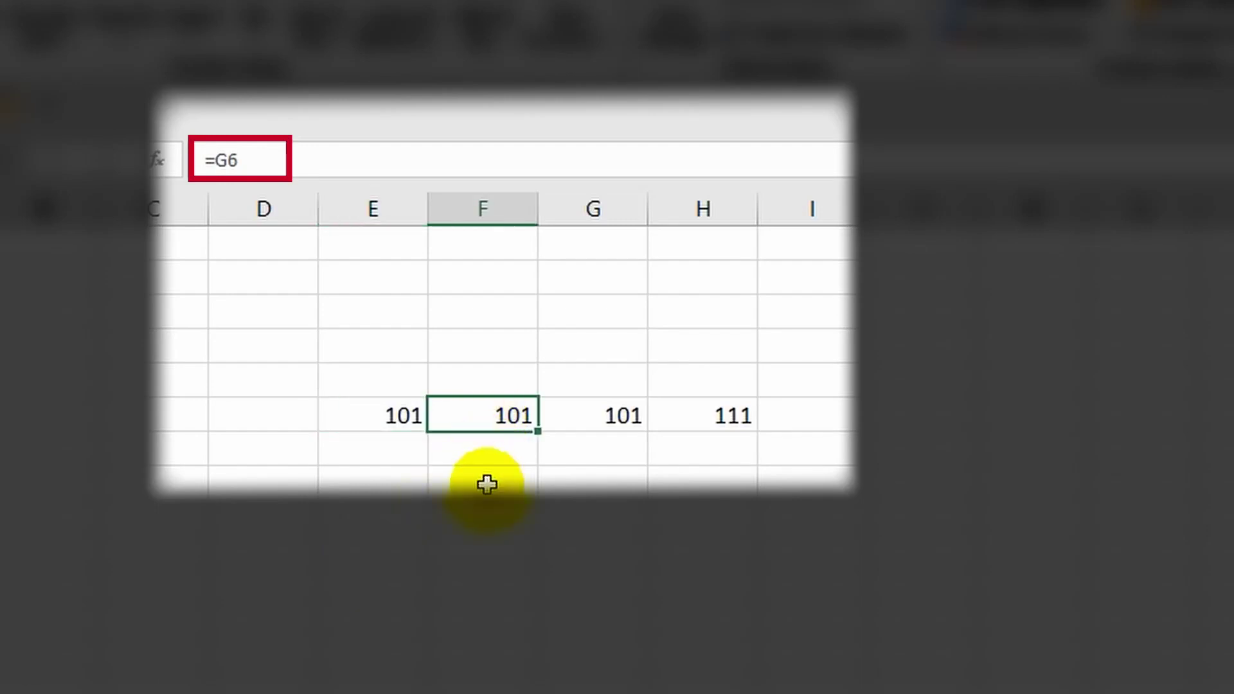
{"action": "left_click", "coordinate": [592, 420]}
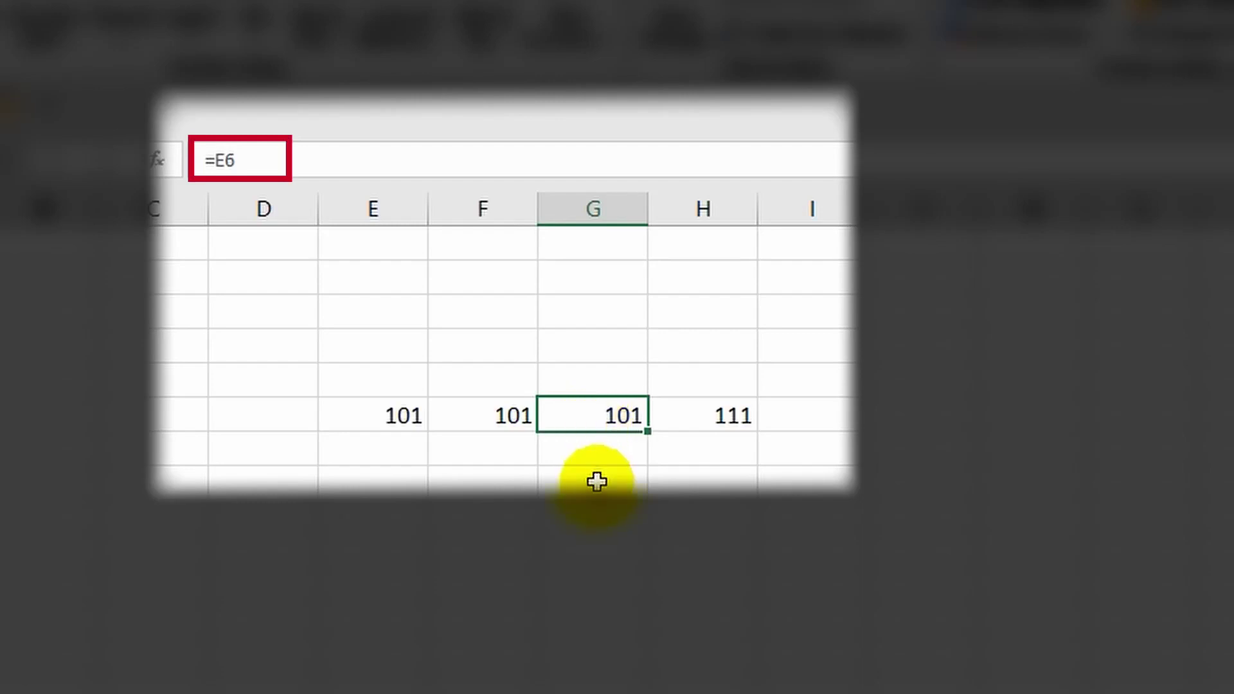
{"action": "left_click", "coordinate": [699, 415]}
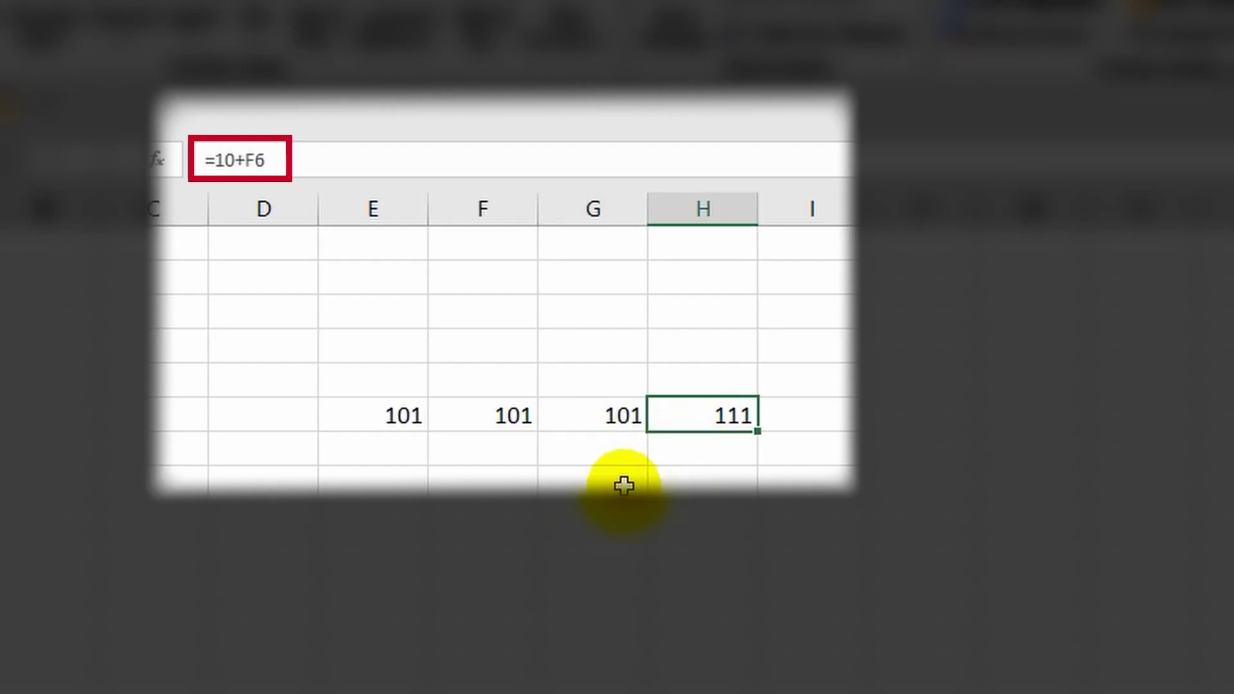
{"action": "key", "text": "Left"}
{"action": "key", "text": "Left"}
{"action": "key", "text": "Left"}
{"action": "type", "text": "1"}
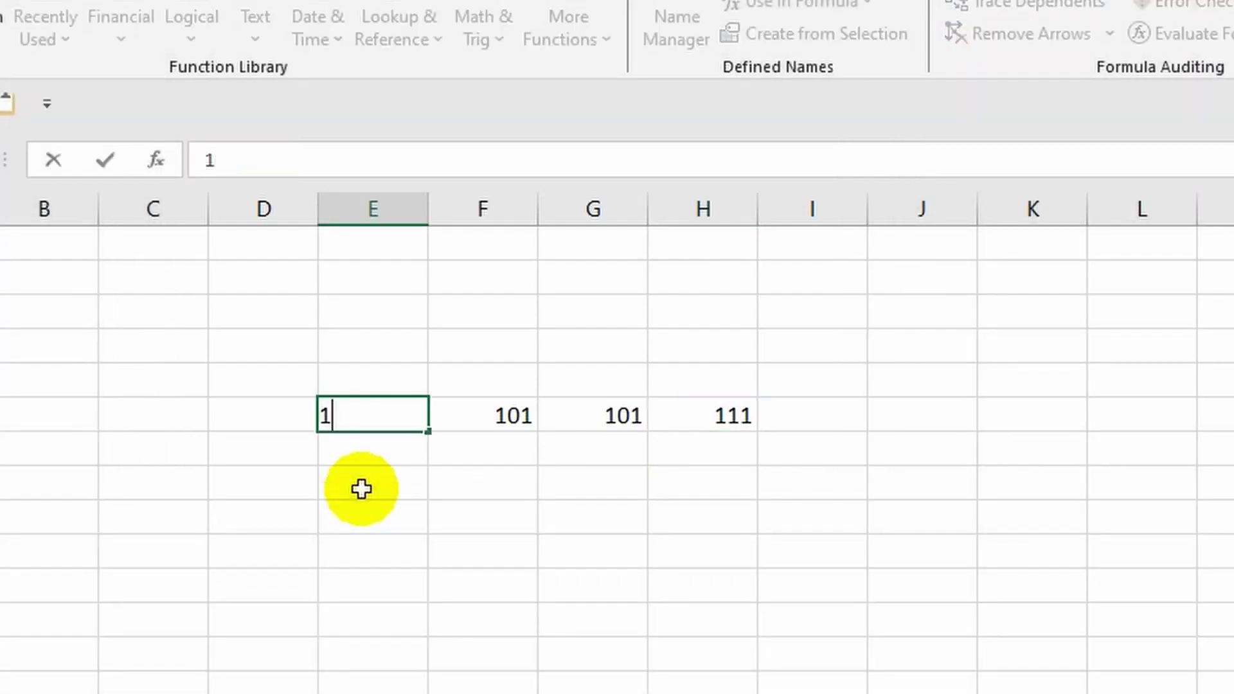
{"action": "type", "text": "50"}
Confirm 150 in E6, updating F6, G6 and H6 to 150, 150 and 160
{"action": "key", "text": "ctrl+Return"}
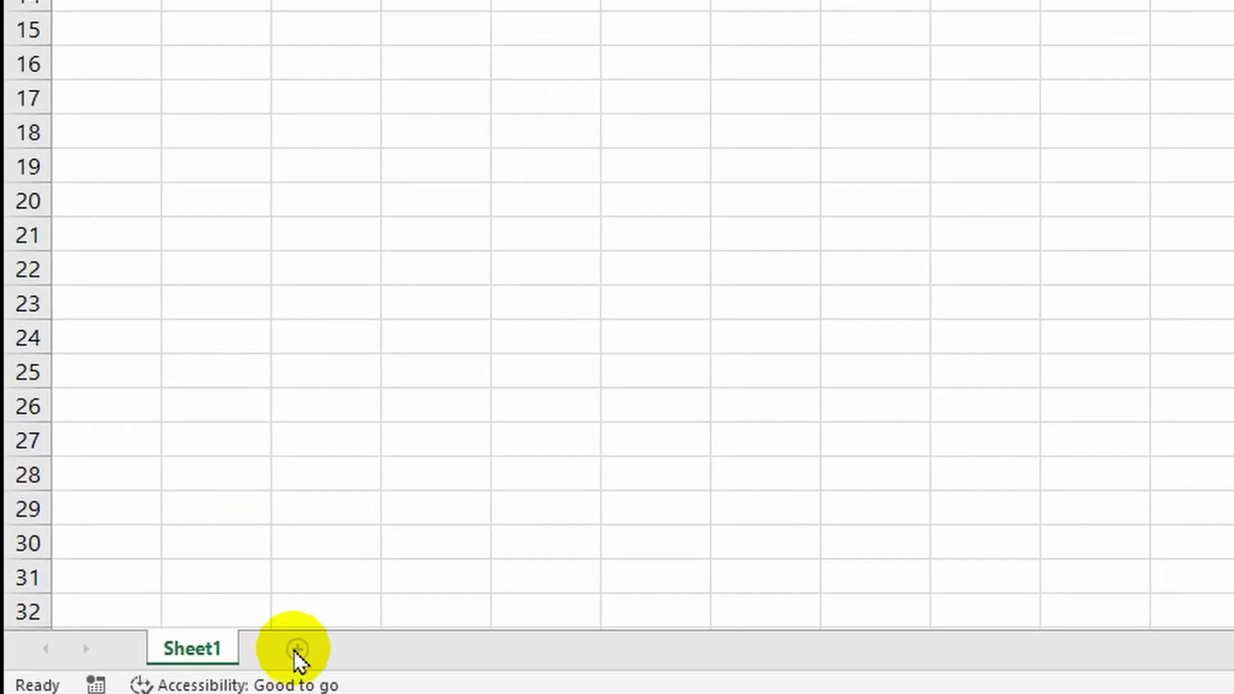
Add a new sheet, Sheet2, and enter 100 in its cell C3
{"action": "left_click", "coordinate": [297, 648]}
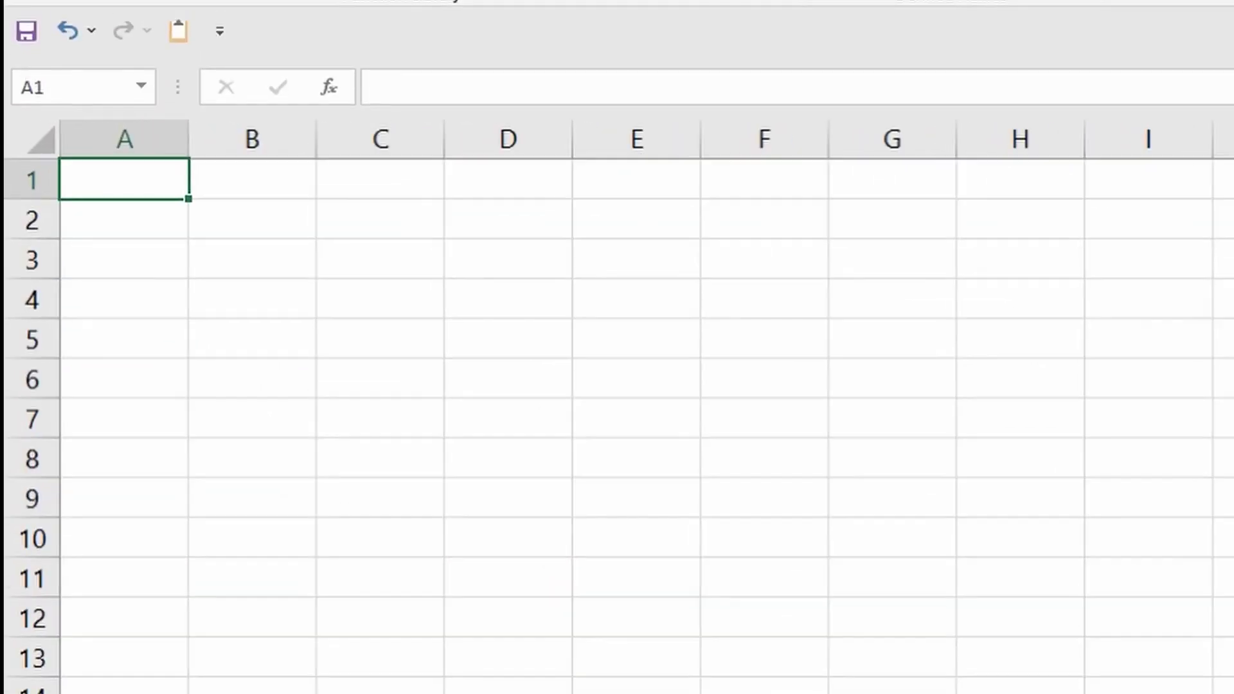
{"action": "left_click", "coordinate": [983, 683]}
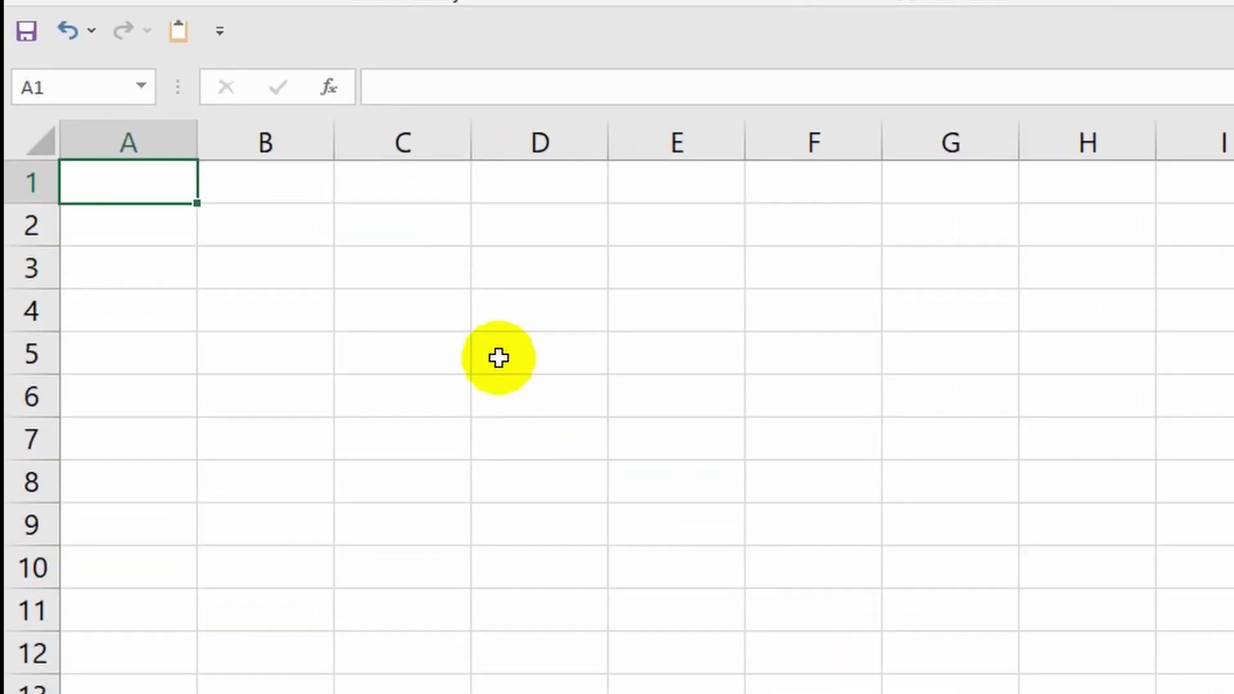
{"action": "left_click", "coordinate": [401, 270]}
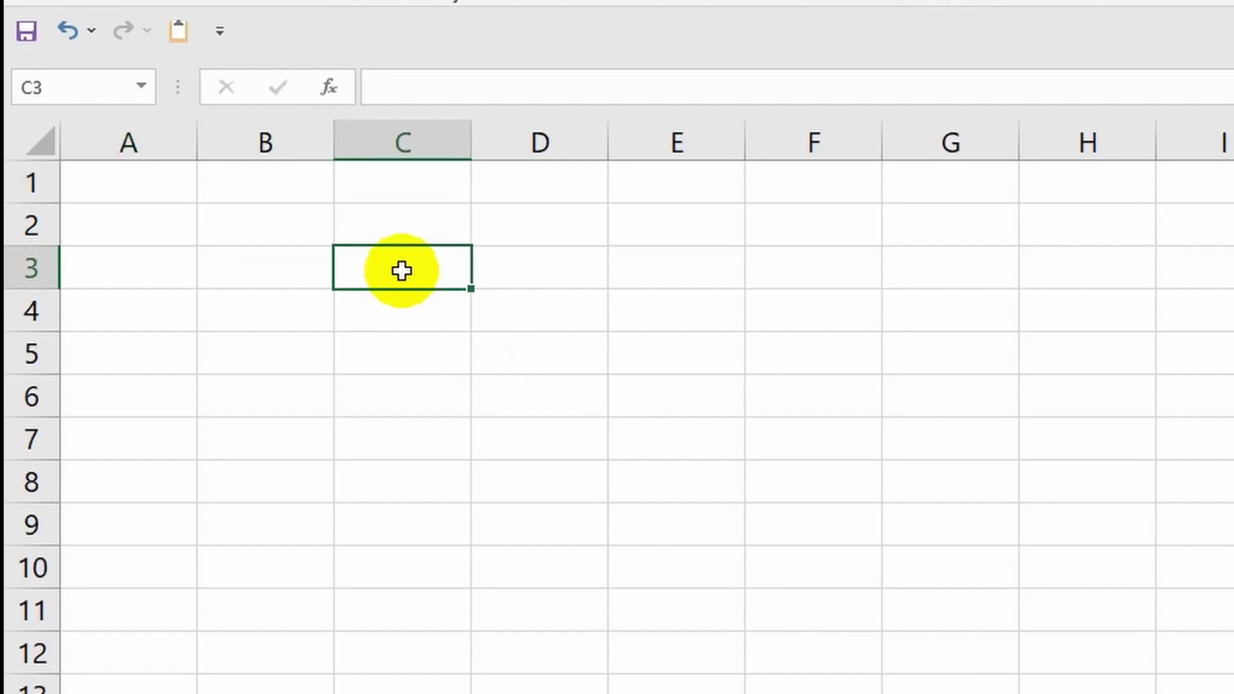
{"action": "type", "text": "100"}
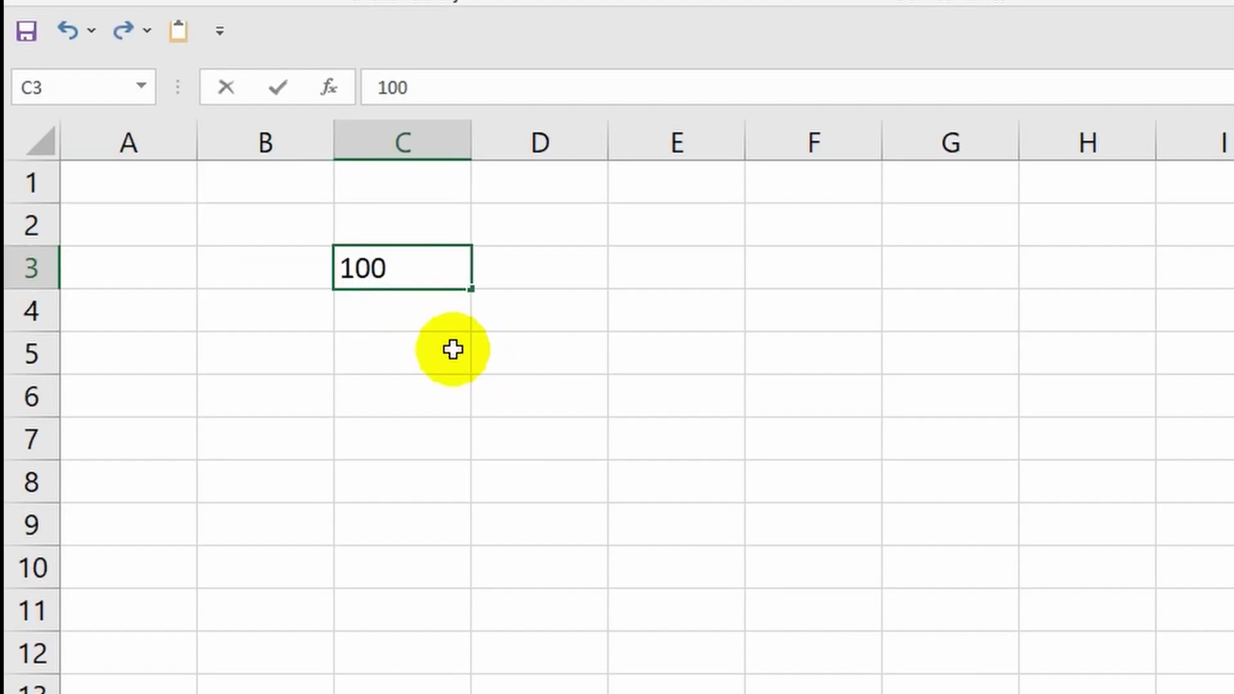
{"action": "key", "text": "Return"}
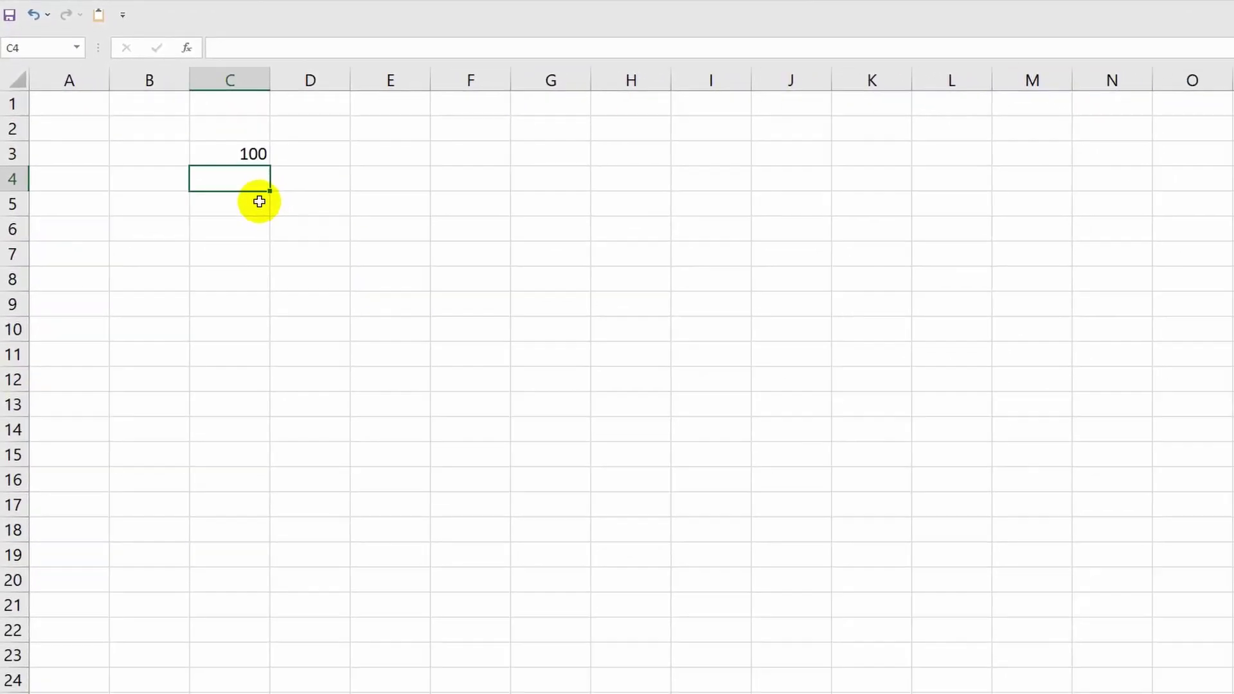
Enter =Sheet2!C3 in Sheet1's I6 so it shows 100
{"action": "left_click", "coordinate": [95, 675]}
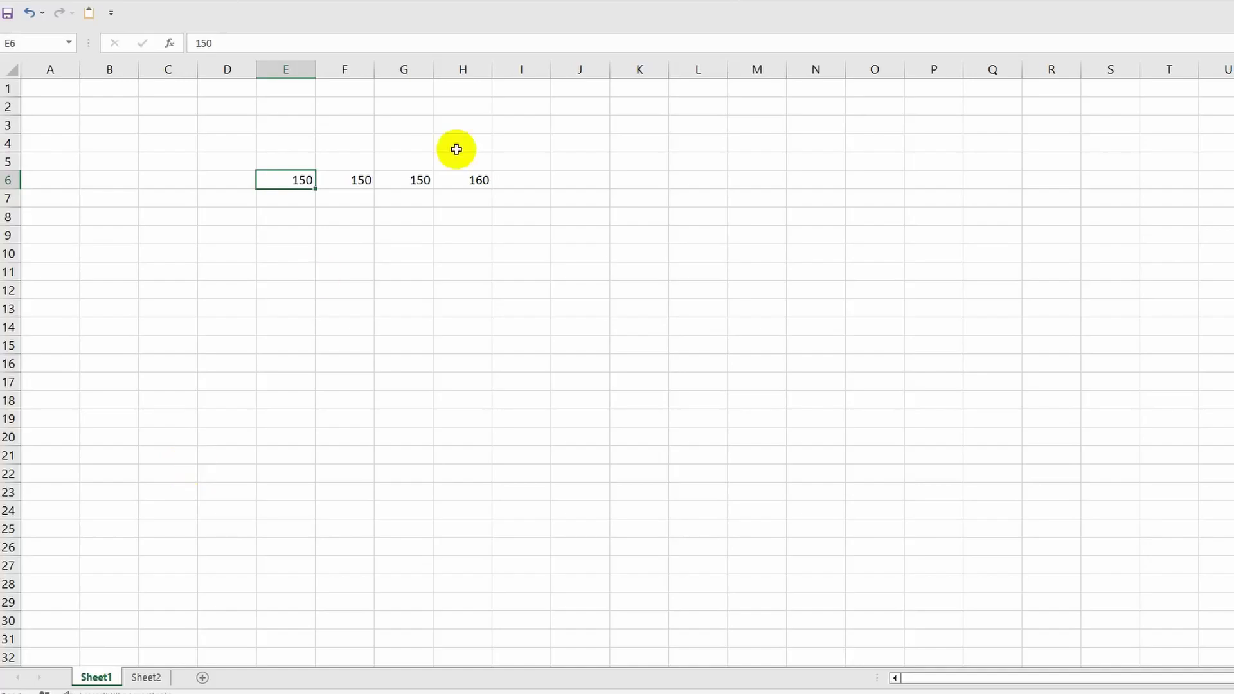
{"action": "left_click", "coordinate": [523, 178]}
{"action": "type", "text": "="}
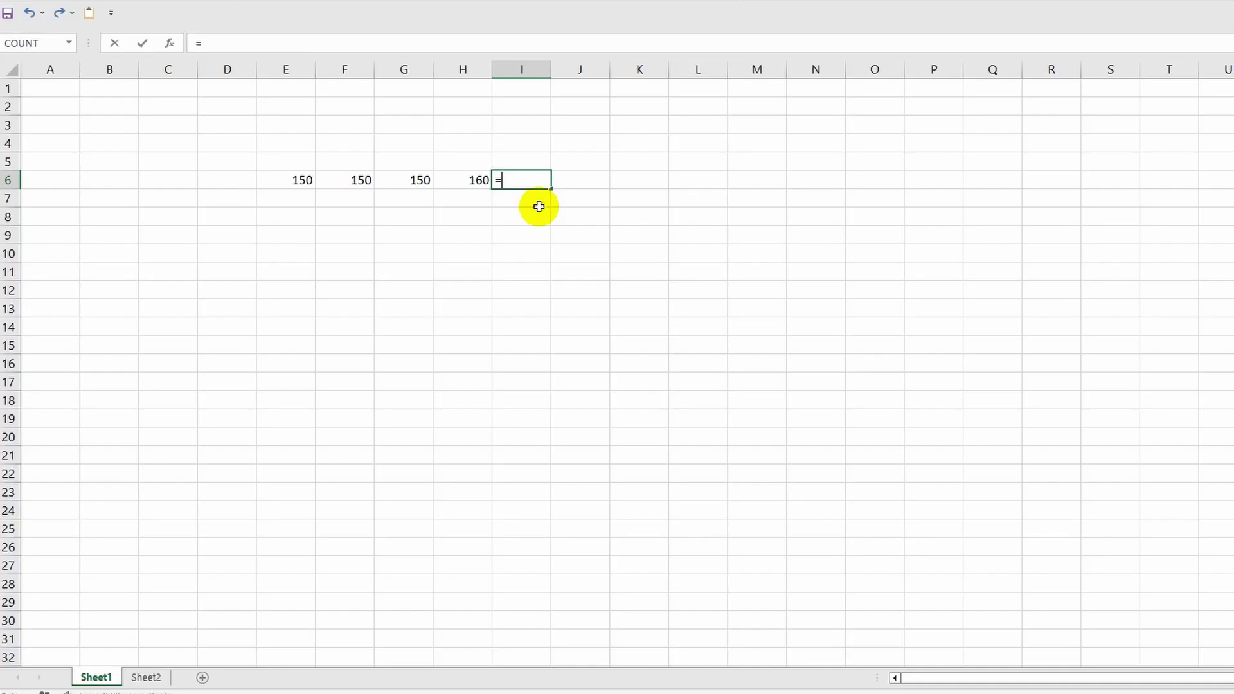
{"action": "left_click", "coordinate": [147, 677]}
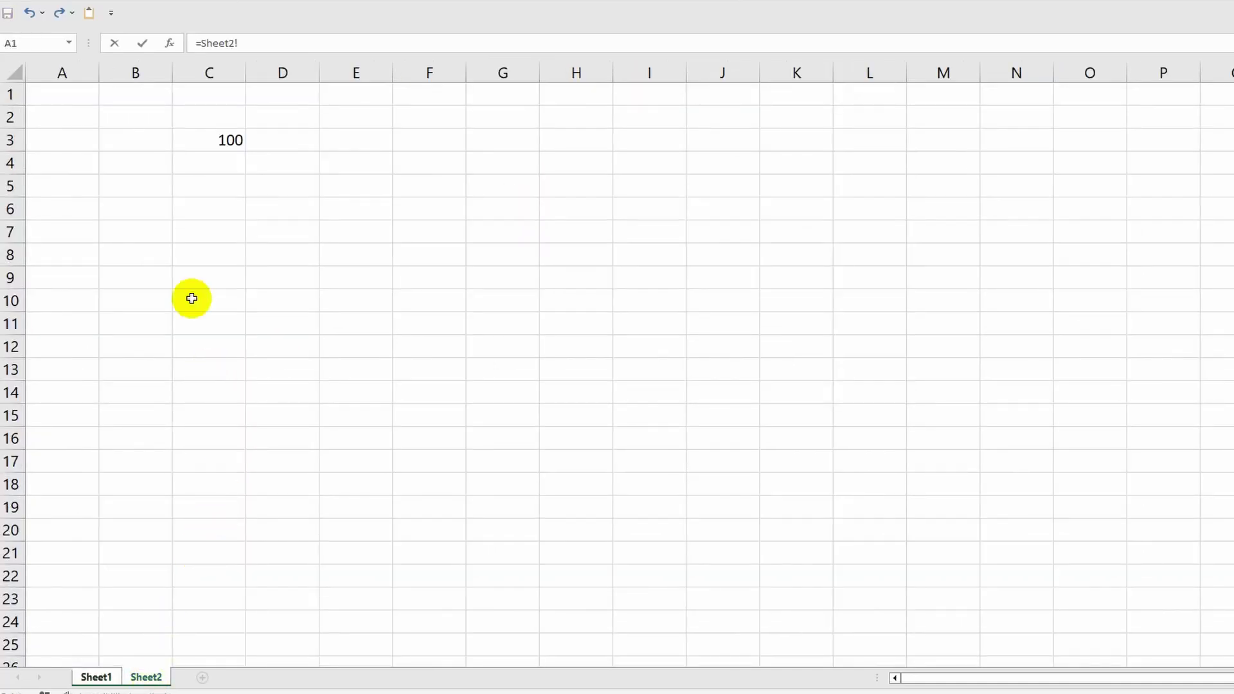
{"action": "left_click", "coordinate": [214, 141]}
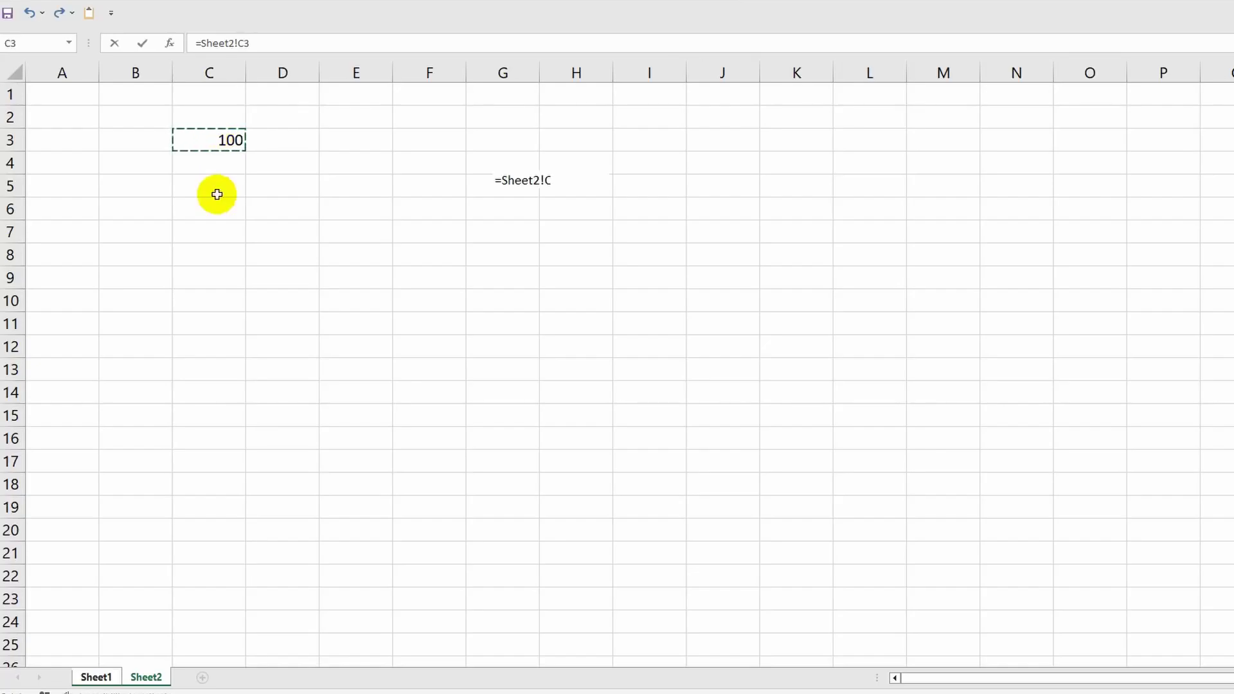
{"action": "key", "text": "Return"}
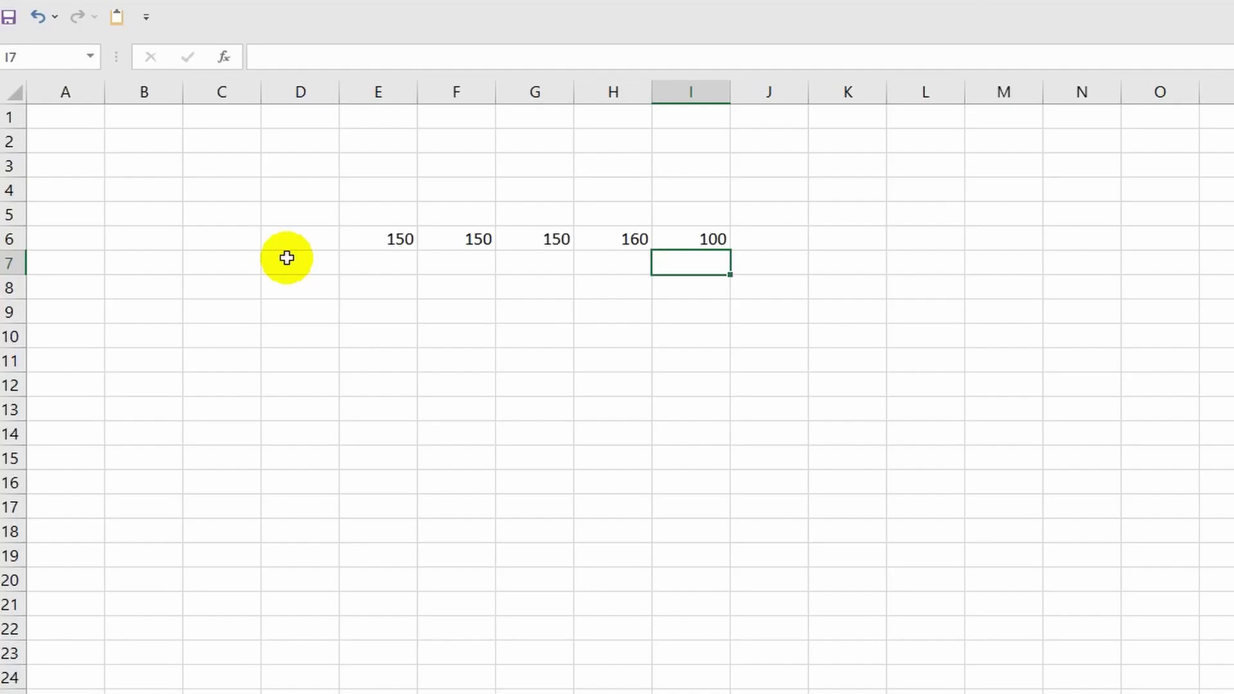
Rename Sheet2 to 'Sales Table' and return to Sheet1
{"action": "left_click", "coordinate": [691, 235]}
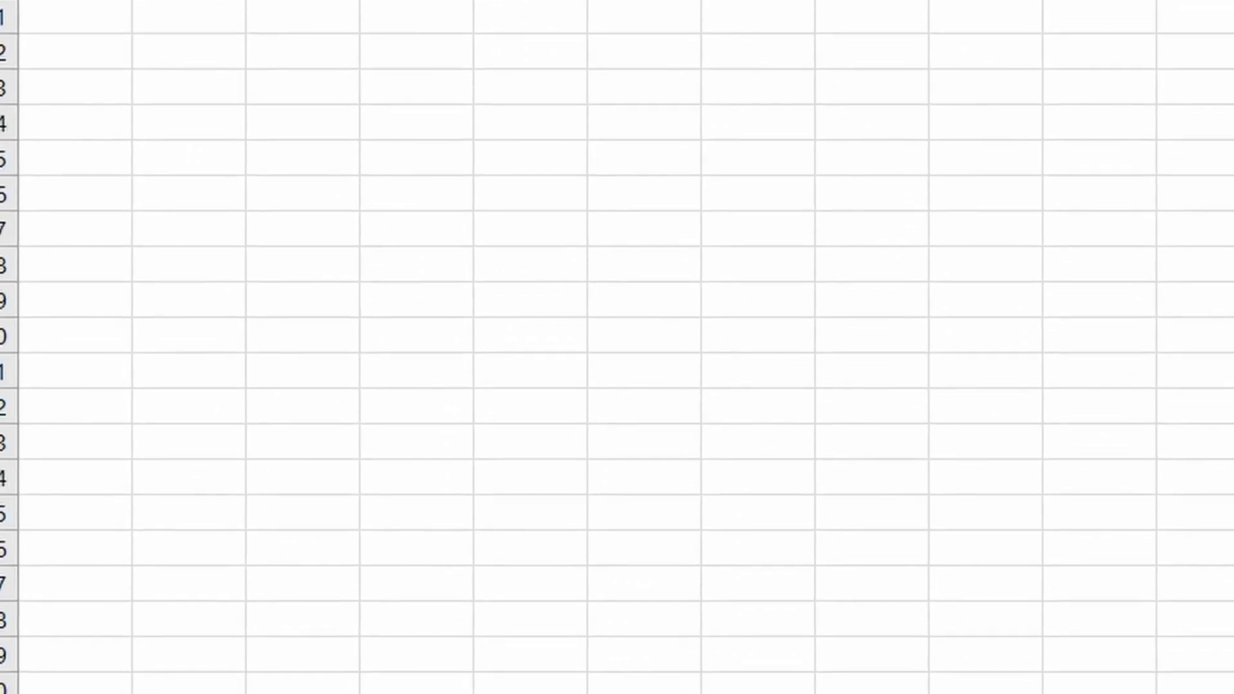
{"action": "left_click", "coordinate": [129, 693]}
{"action": "double_click", "coordinate": [285, 644]}
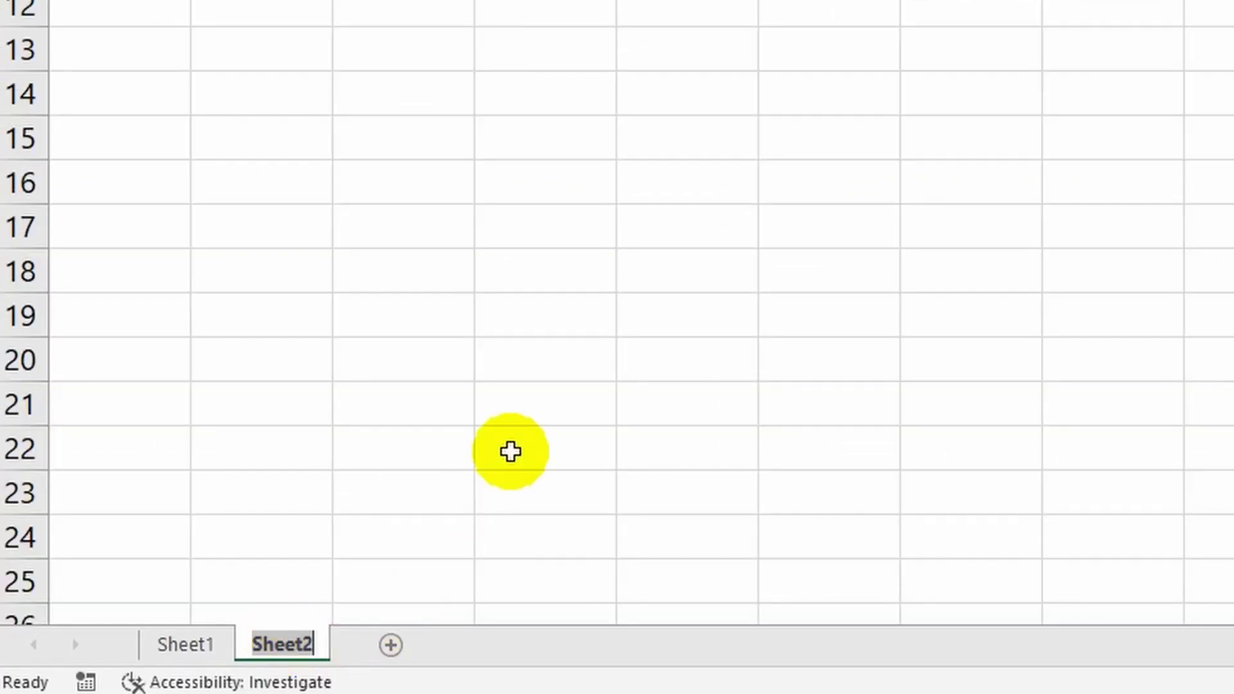
{"action": "type", "text": "Sales Table"}
{"action": "key", "text": "Return"}
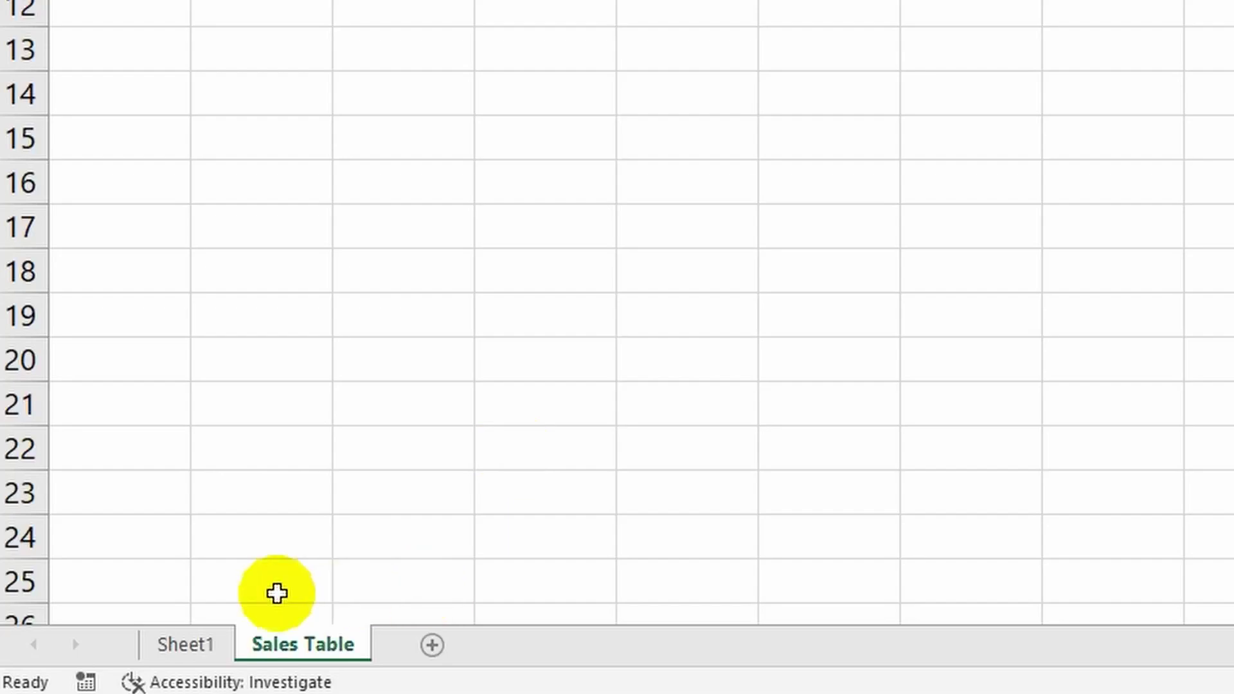
{"action": "left_click", "coordinate": [185, 644]}
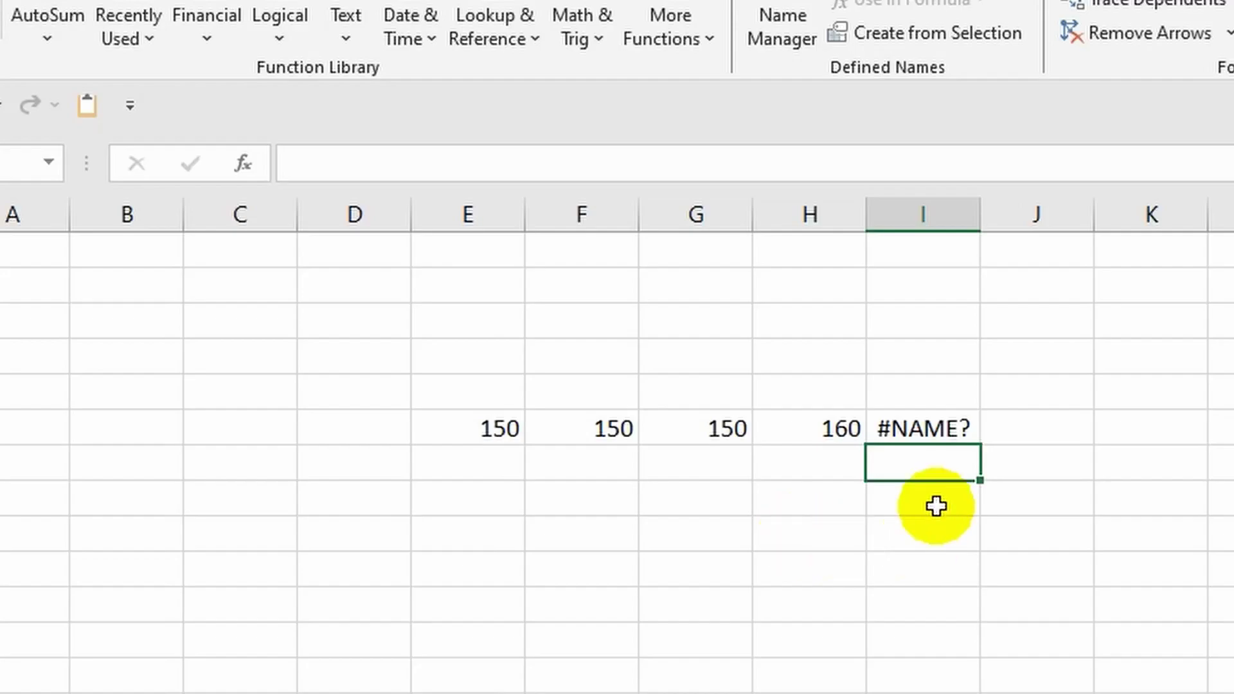
Select I6 to inspect the formula behind its #NAME? error
{"action": "left_click", "coordinate": [909, 426]}
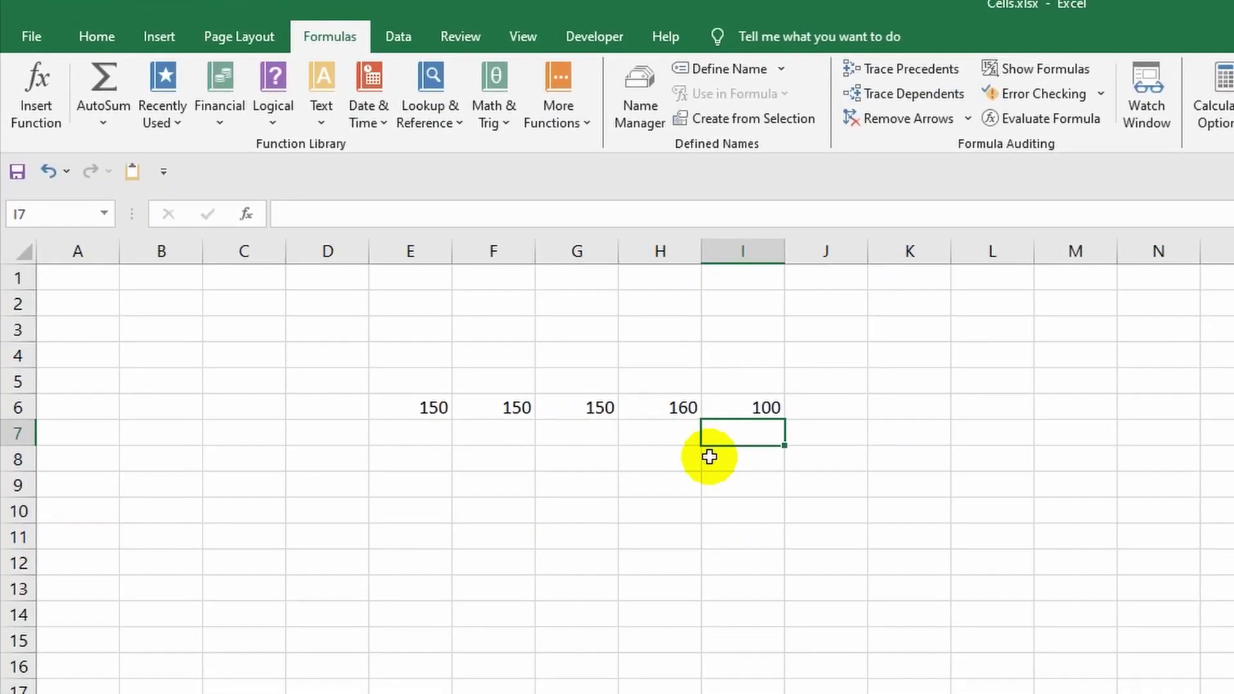
Select J6, open the Sort and Filter workbook from recent files, then return to Cells
{"action": "left_click", "coordinate": [818, 403]}
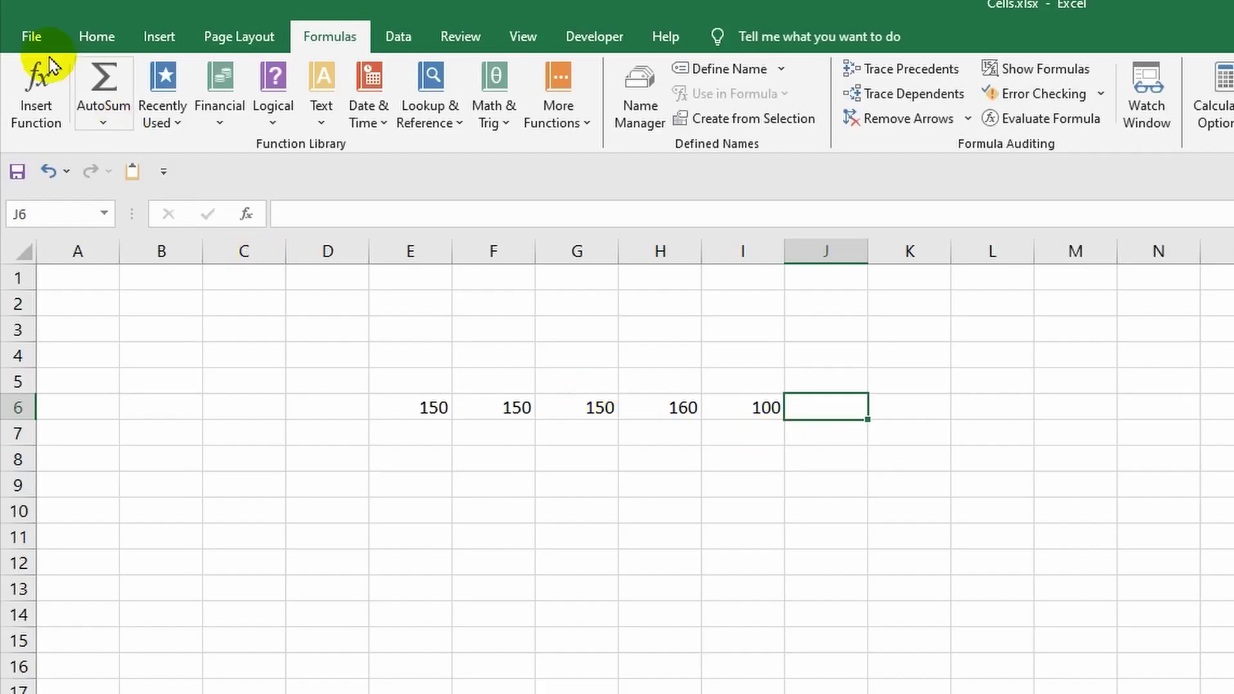
{"action": "left_click", "coordinate": [29, 35]}
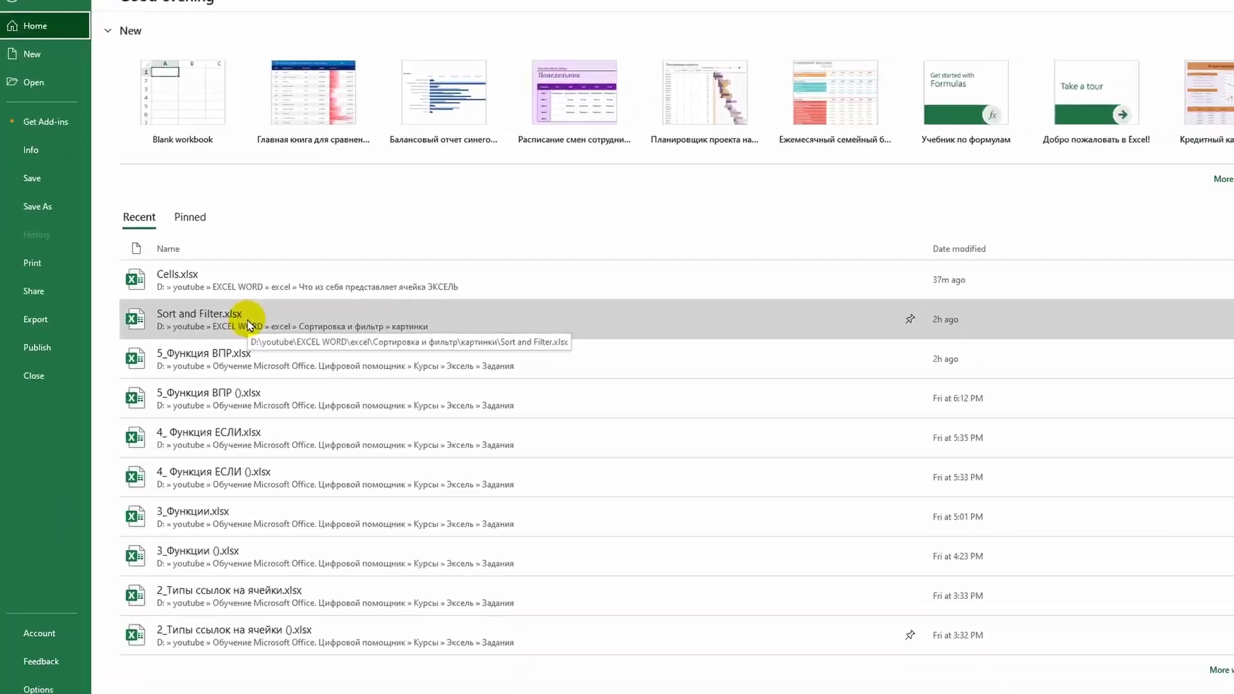
{"action": "left_click", "coordinate": [332, 459]}
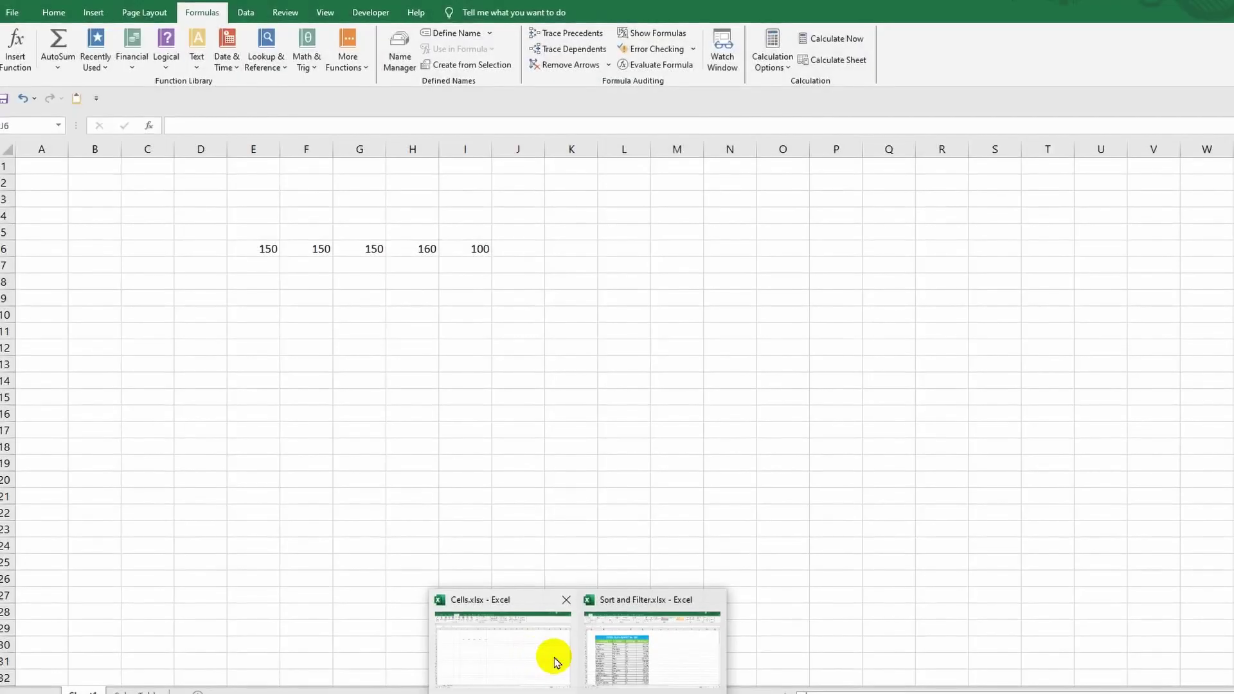
{"action": "mouse_move", "coordinate": [629, 660]}
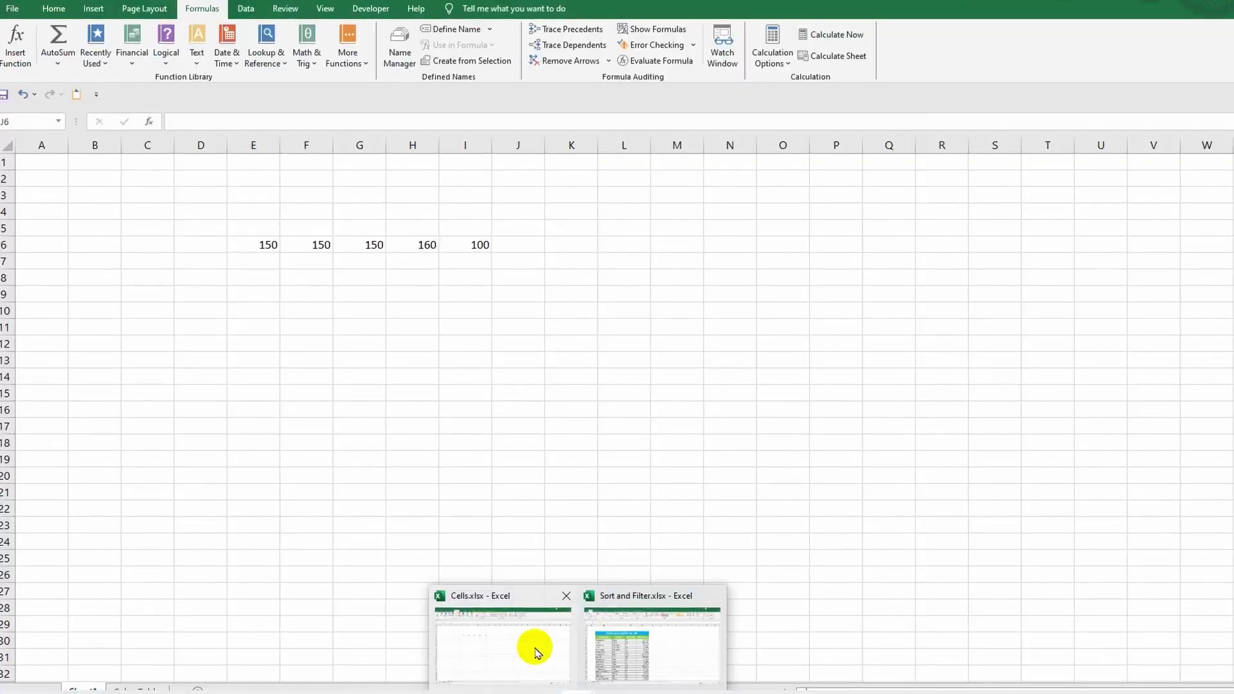
{"action": "left_click", "coordinate": [531, 647]}
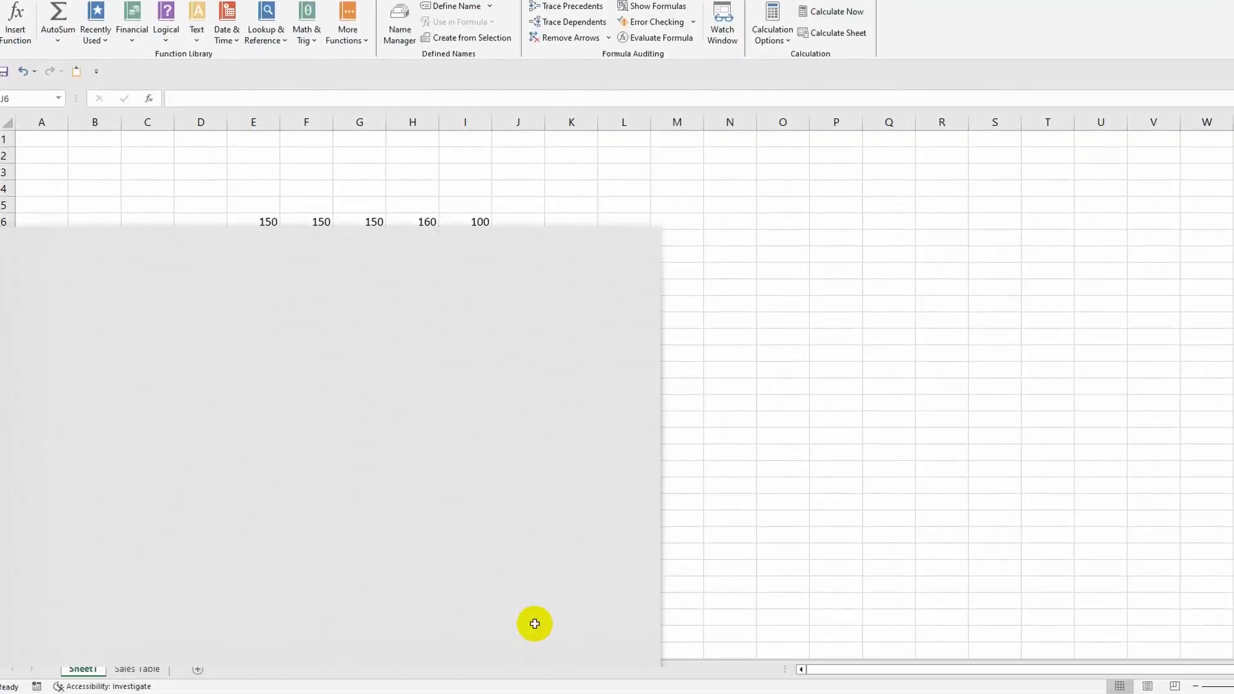
Enter a formula in J6 referencing D13 of the Sort and Filter workbook, showing 56
{"action": "type", "text": "="}
{"action": "mouse_move", "coordinate": [546, 624]}
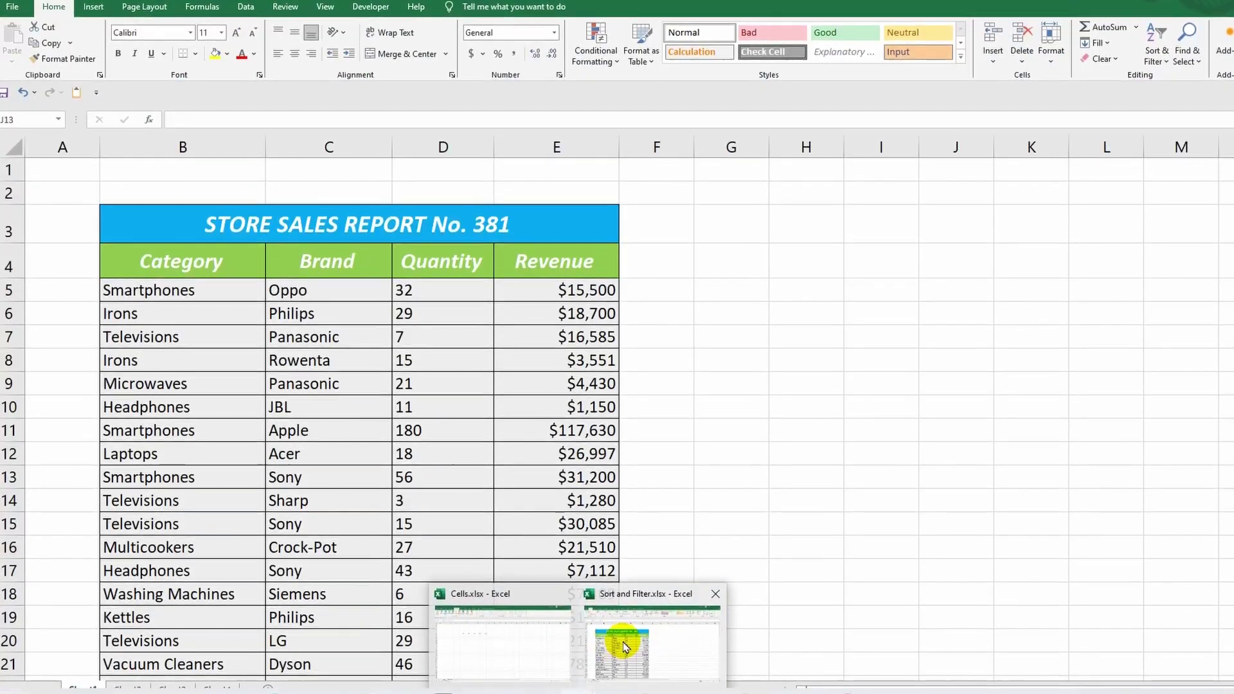
{"action": "left_click", "coordinate": [624, 646]}
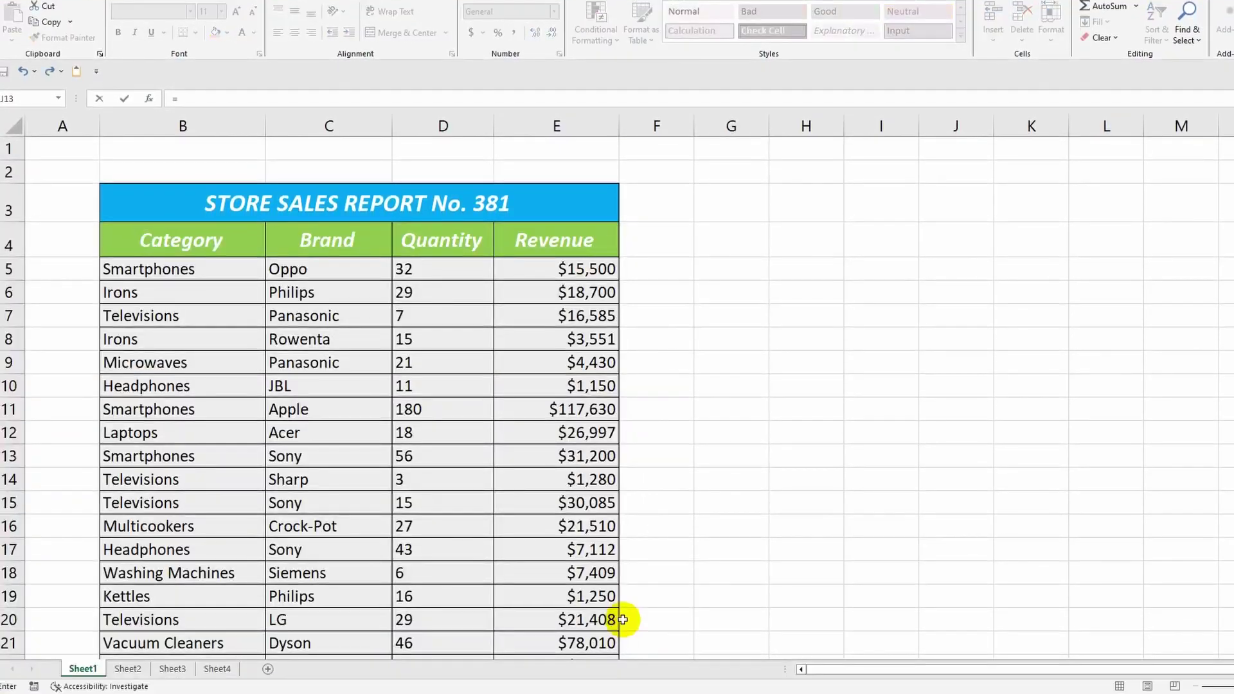
{"action": "left_click", "coordinate": [427, 454]}
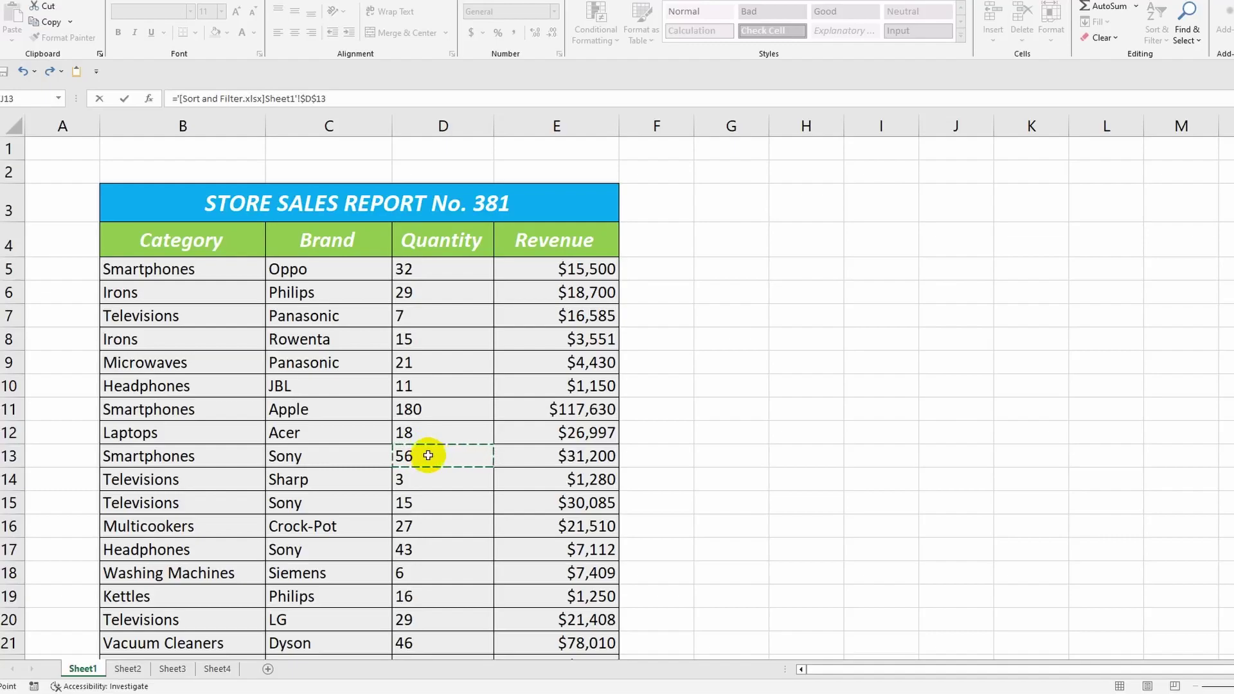
{"action": "key", "text": "Return"}
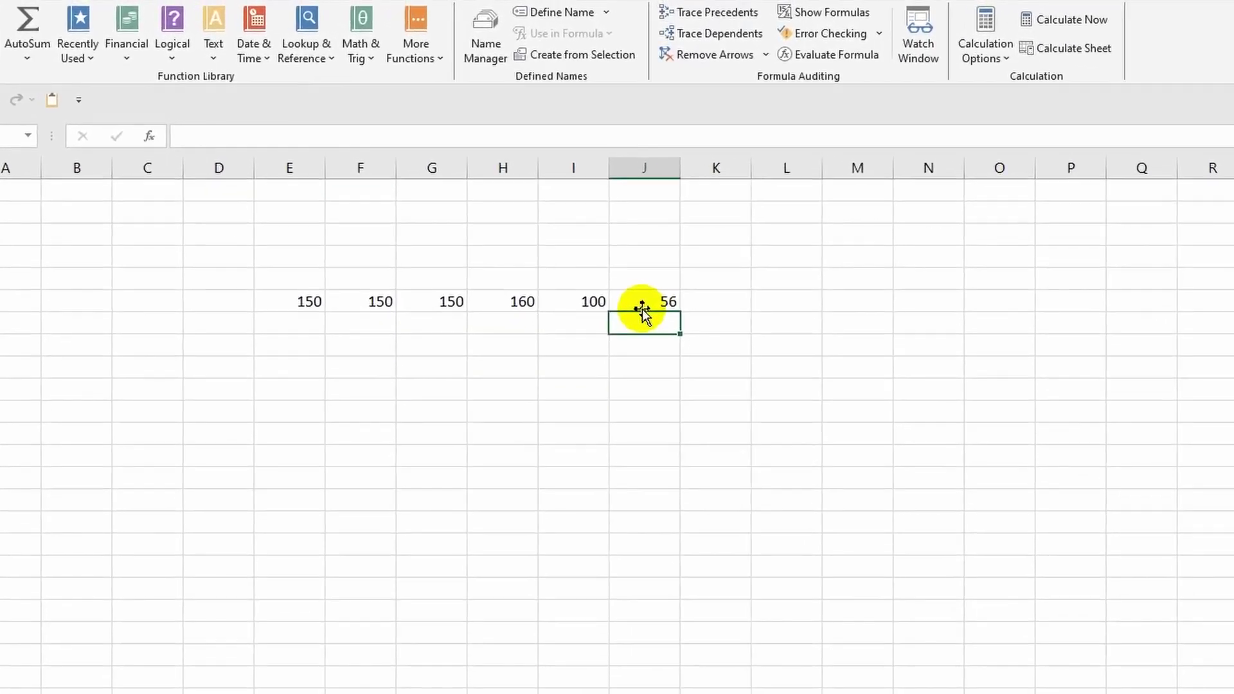
Reselect J6 to view its external link formula
{"action": "left_click", "coordinate": [523, 221]}
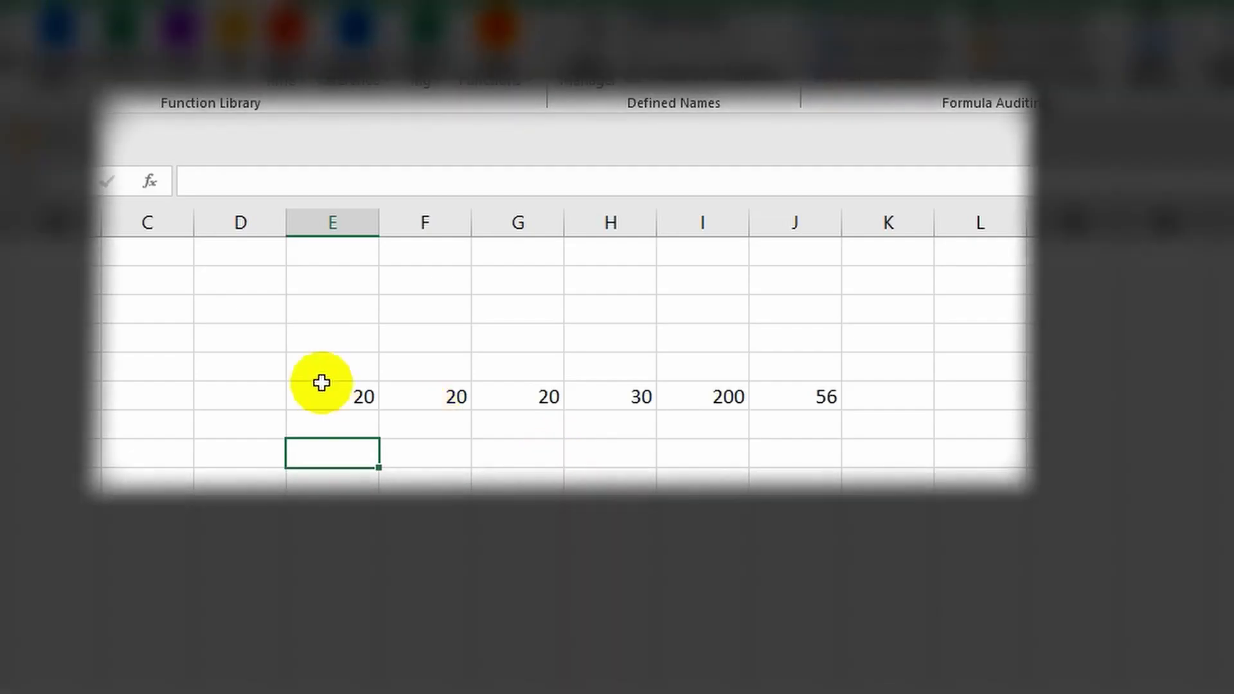
{"action": "left_click", "coordinate": [334, 395]}
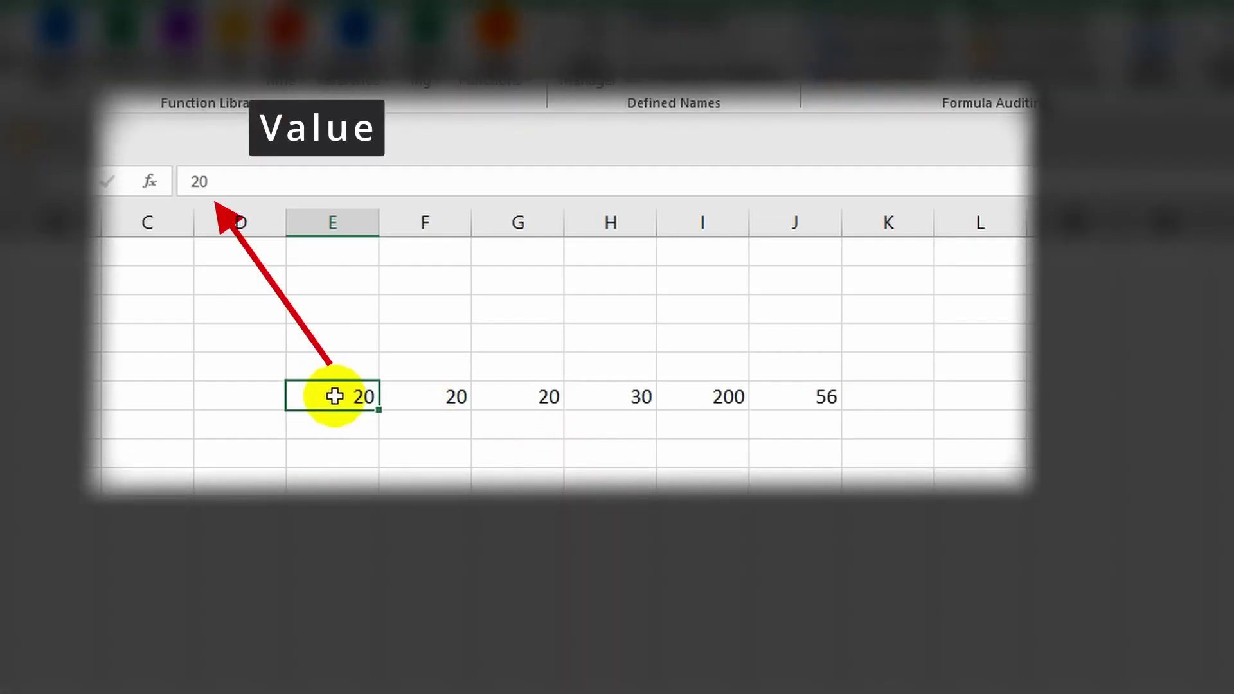
{"action": "left_click", "coordinate": [448, 394]}
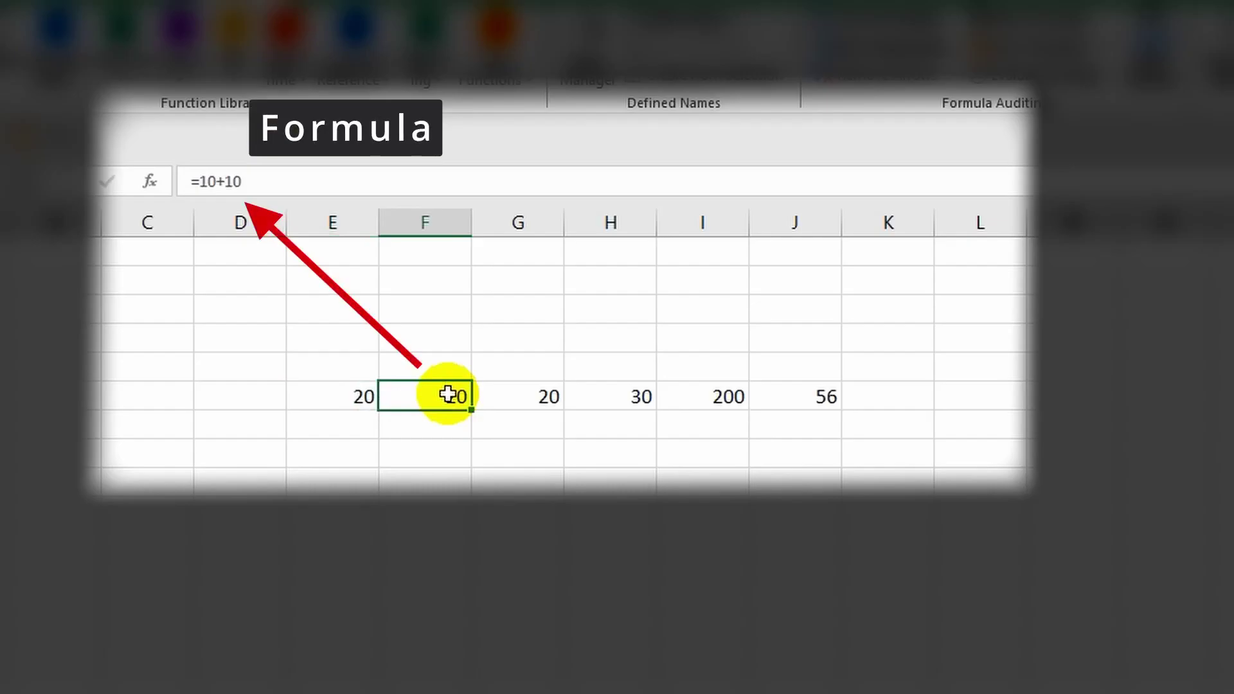
{"action": "left_click", "coordinate": [538, 395]}
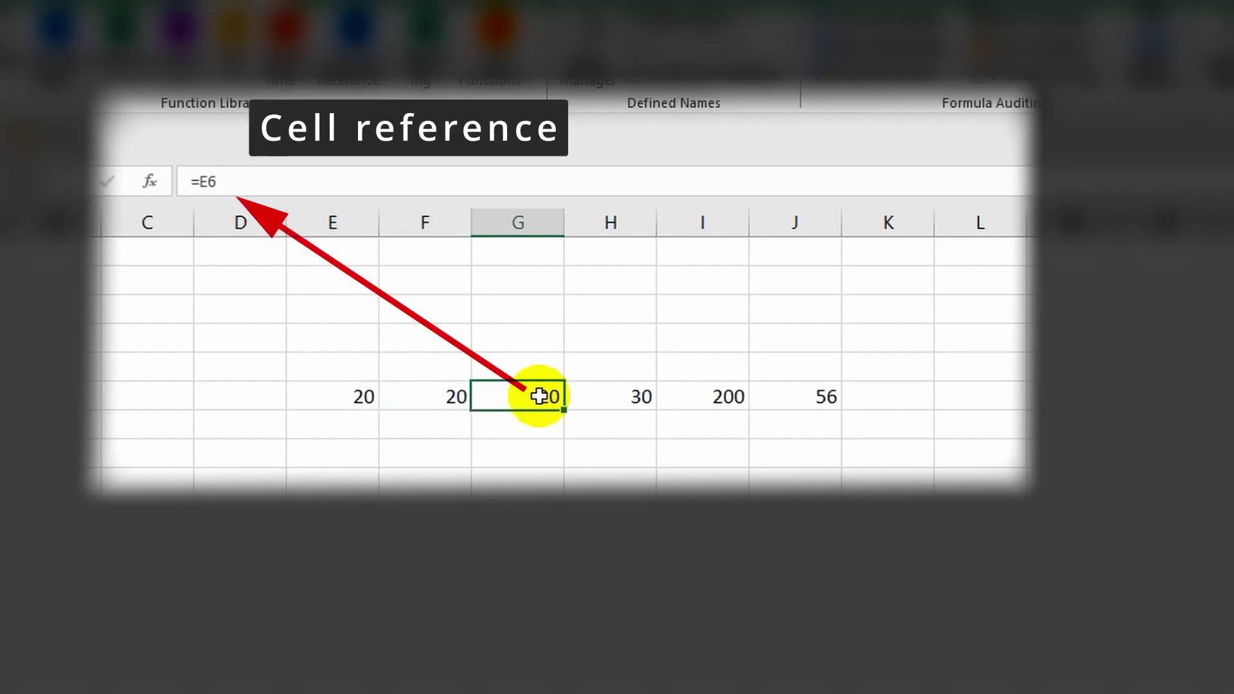
{"action": "left_click", "coordinate": [697, 395]}
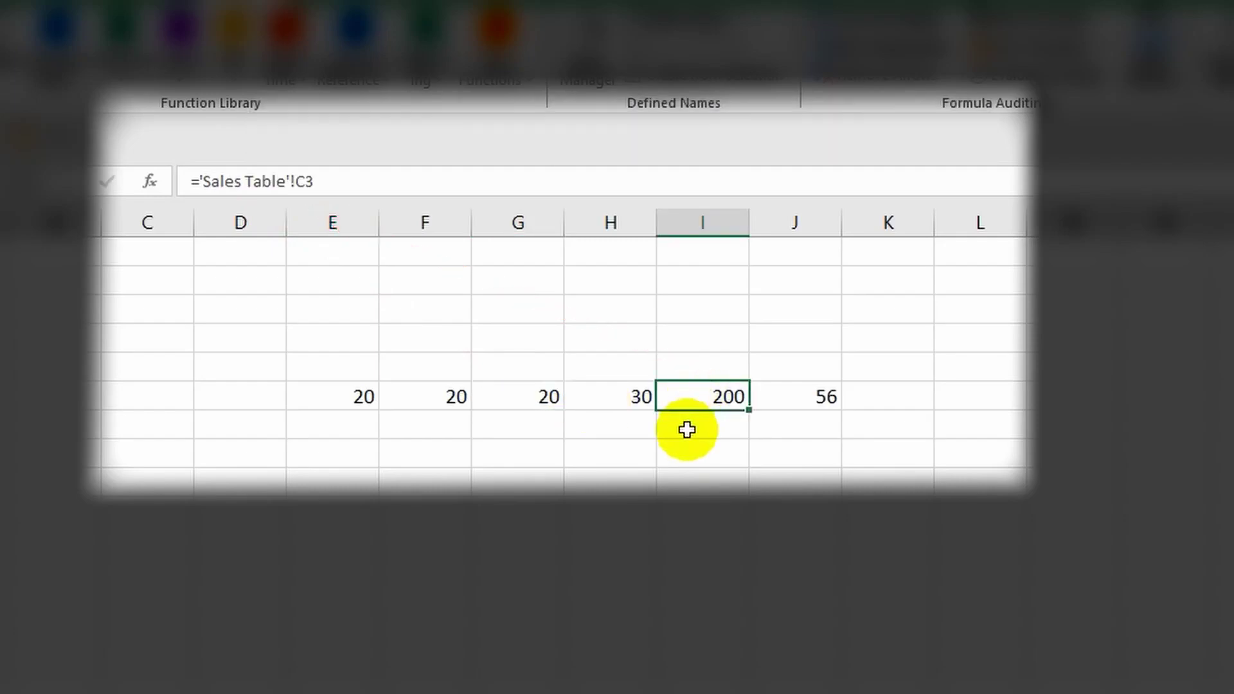
{"action": "left_click", "coordinate": [794, 397]}
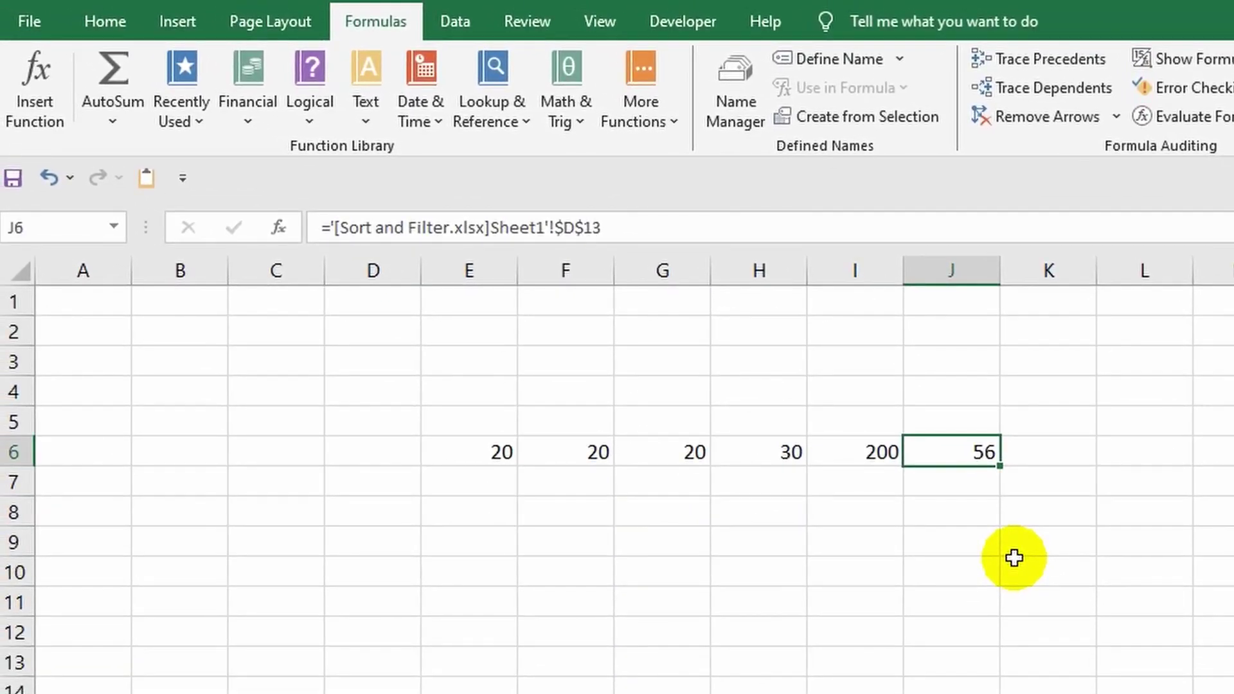
Make the 30 in H6 bold at font size 14
{"action": "left_click", "coordinate": [105, 22]}
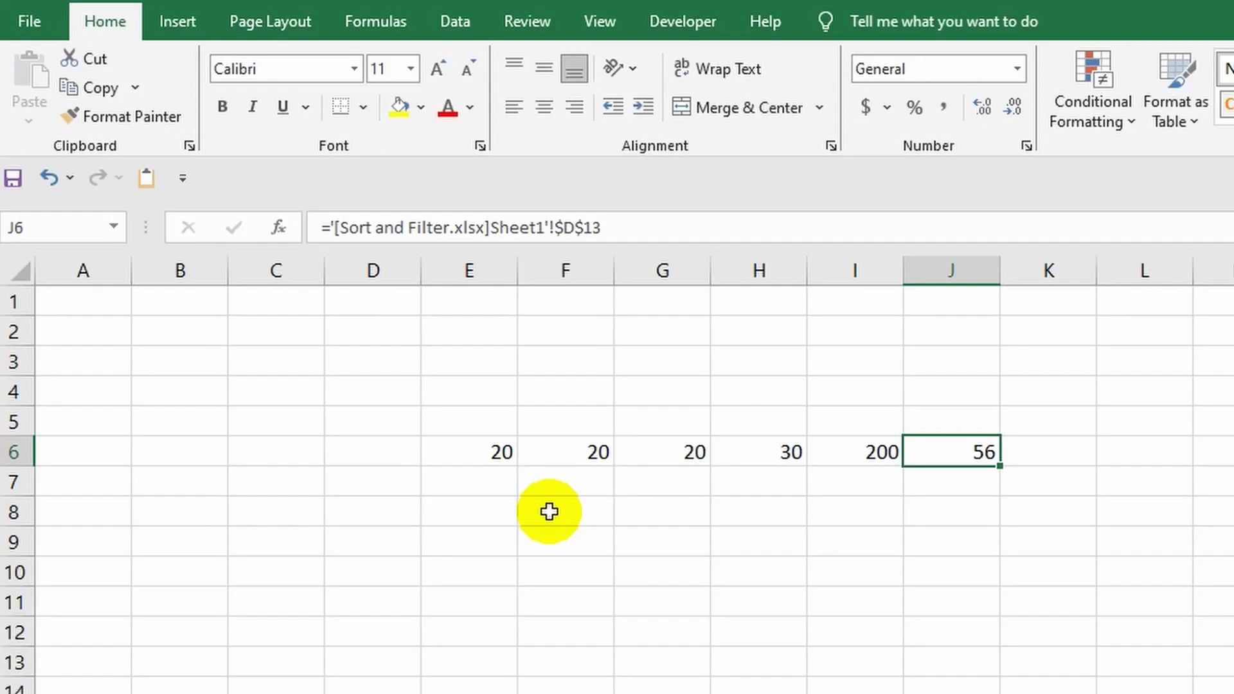
{"action": "left_click", "coordinate": [769, 451]}
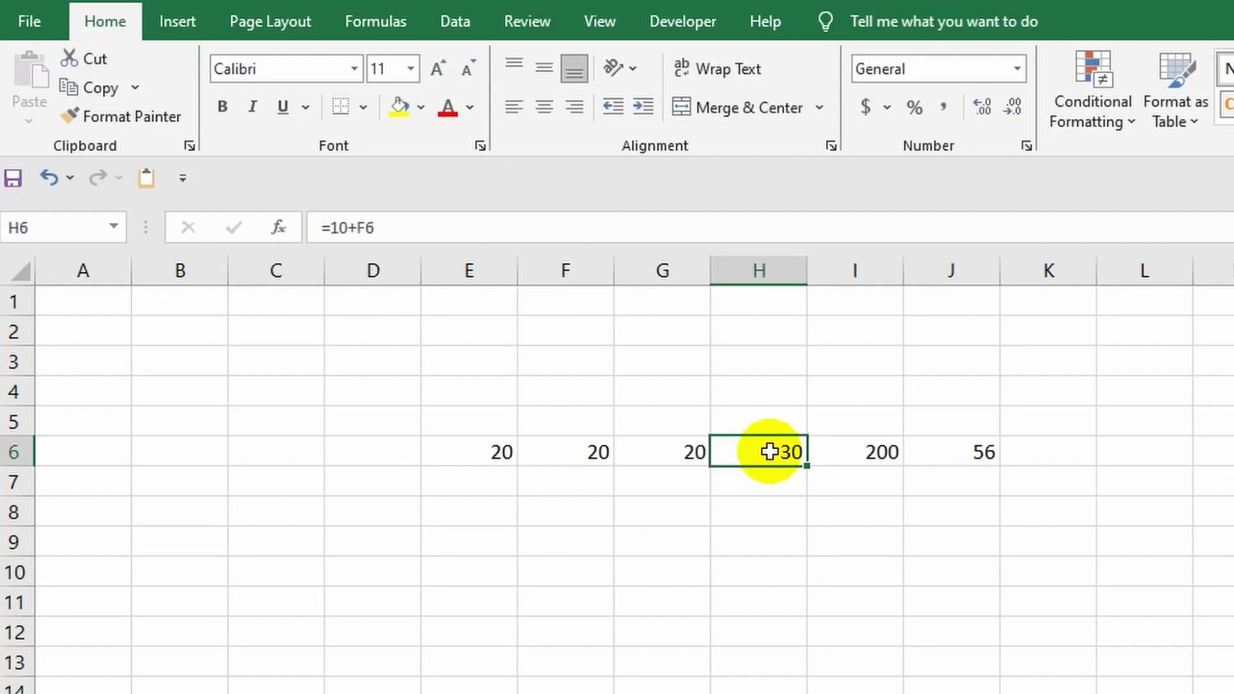
{"action": "left_click", "coordinate": [222, 107]}
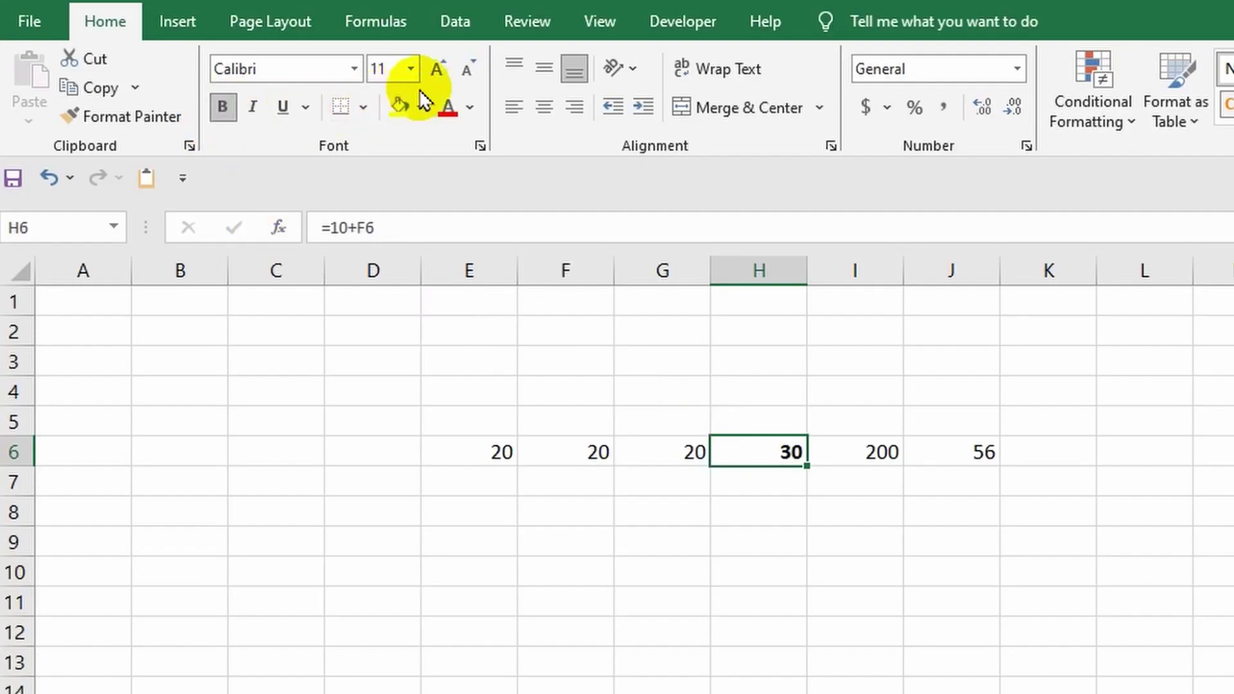
{"action": "left_click", "coordinate": [411, 68]}
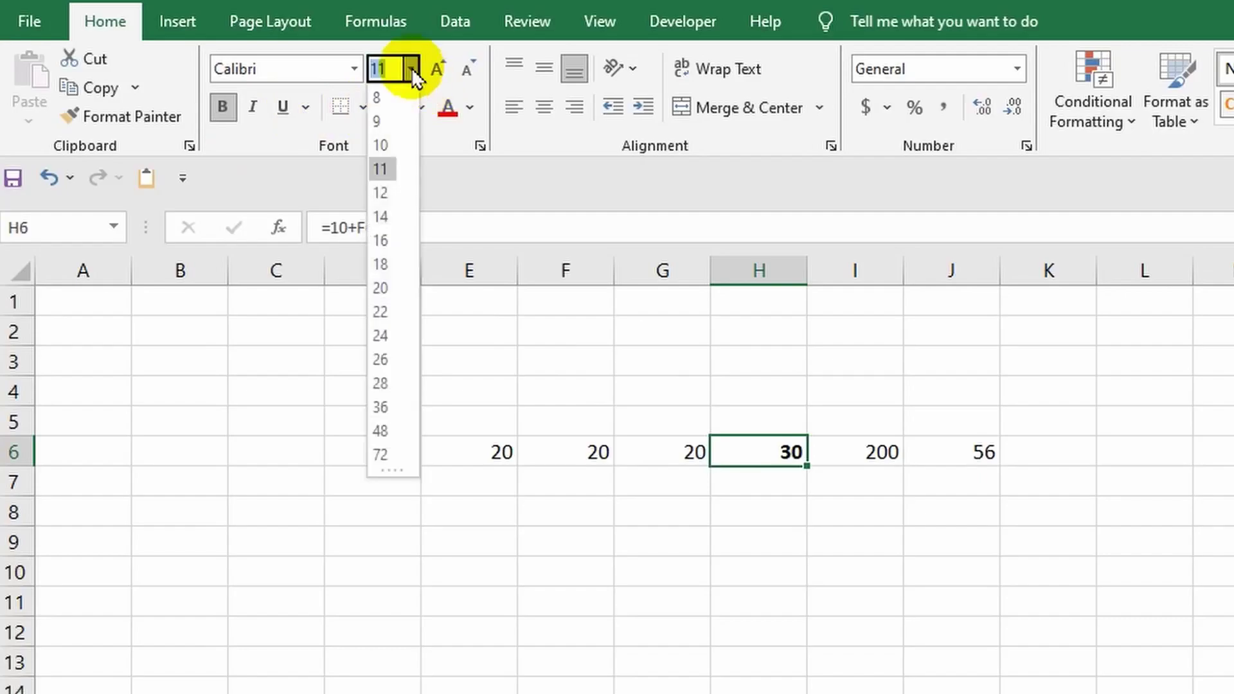
{"action": "left_click", "coordinate": [380, 217]}
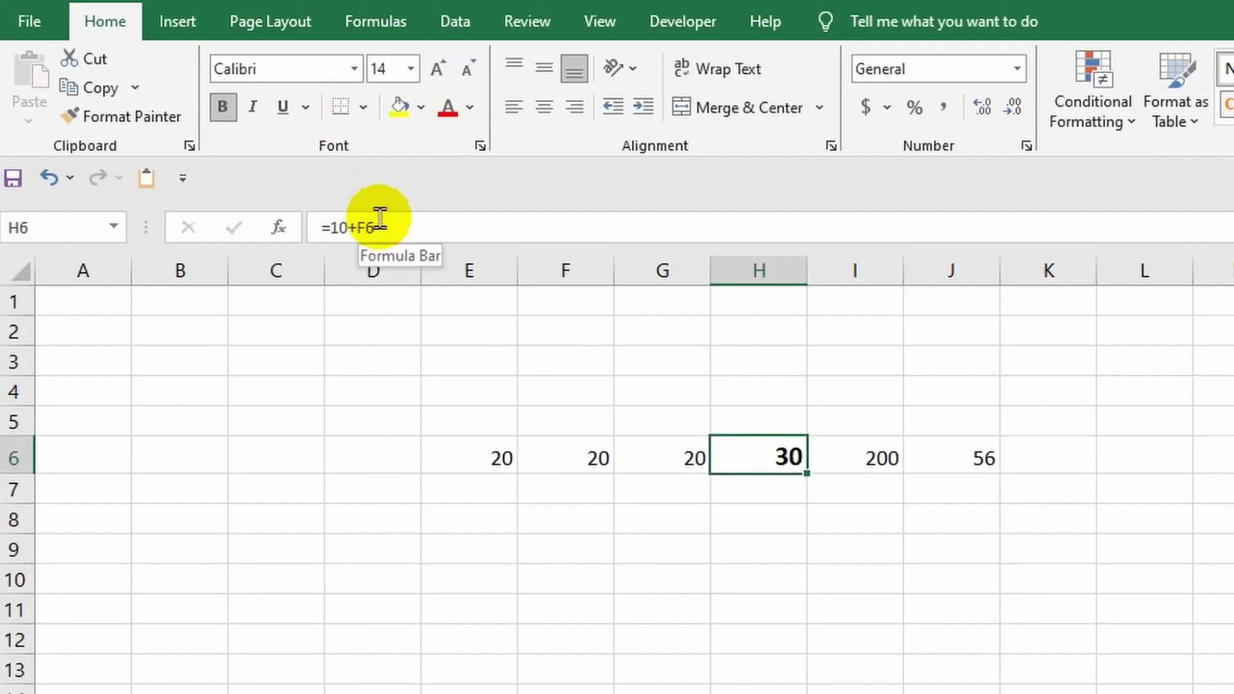
Give H6 a green fill with white, centred text
{"action": "left_click", "coordinate": [421, 107]}
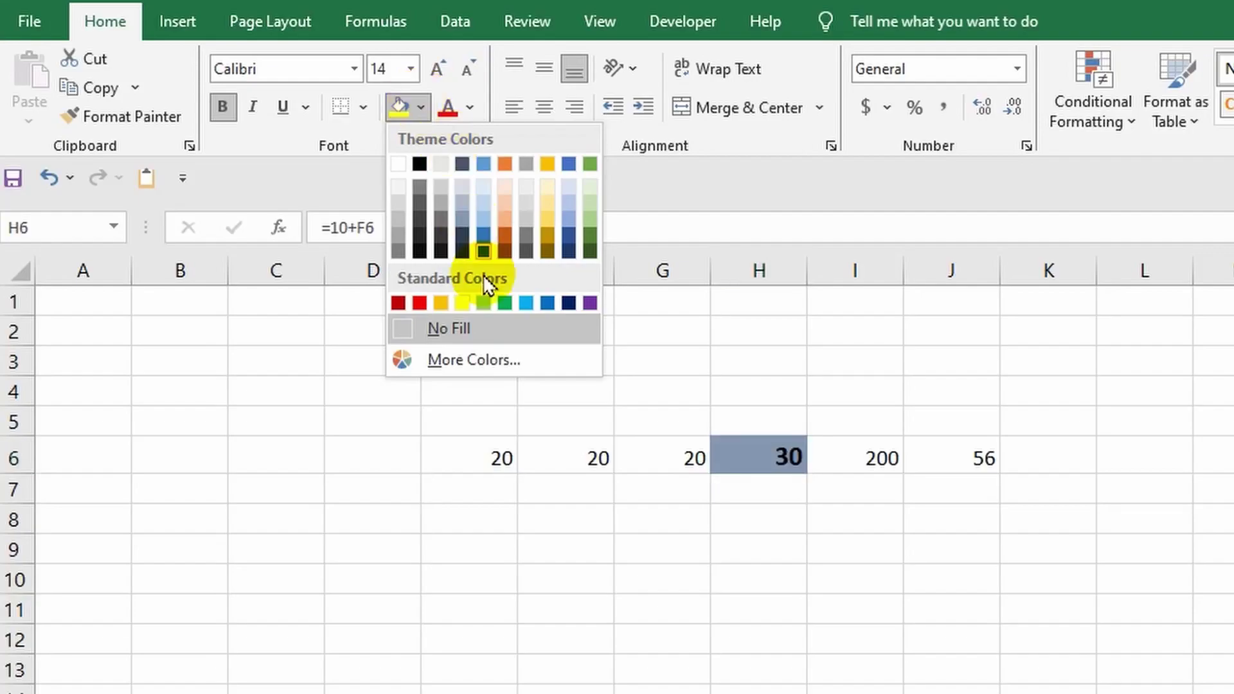
{"action": "left_click", "coordinate": [505, 300]}
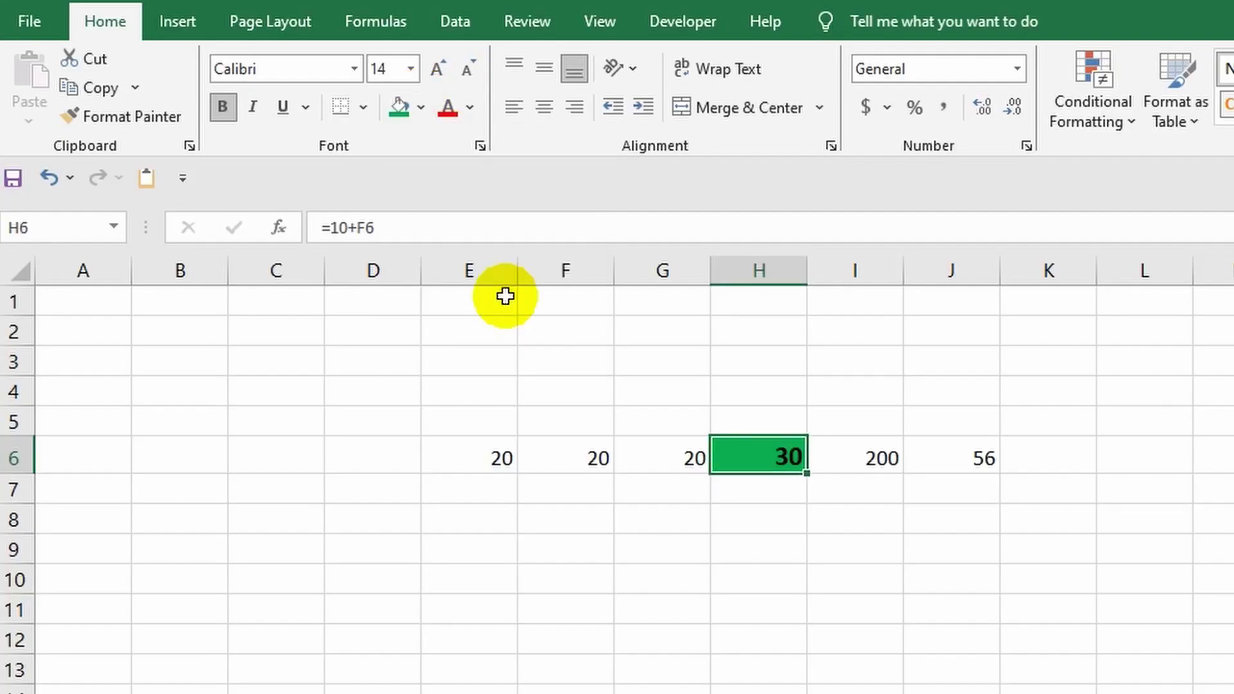
{"action": "left_click", "coordinate": [469, 111]}
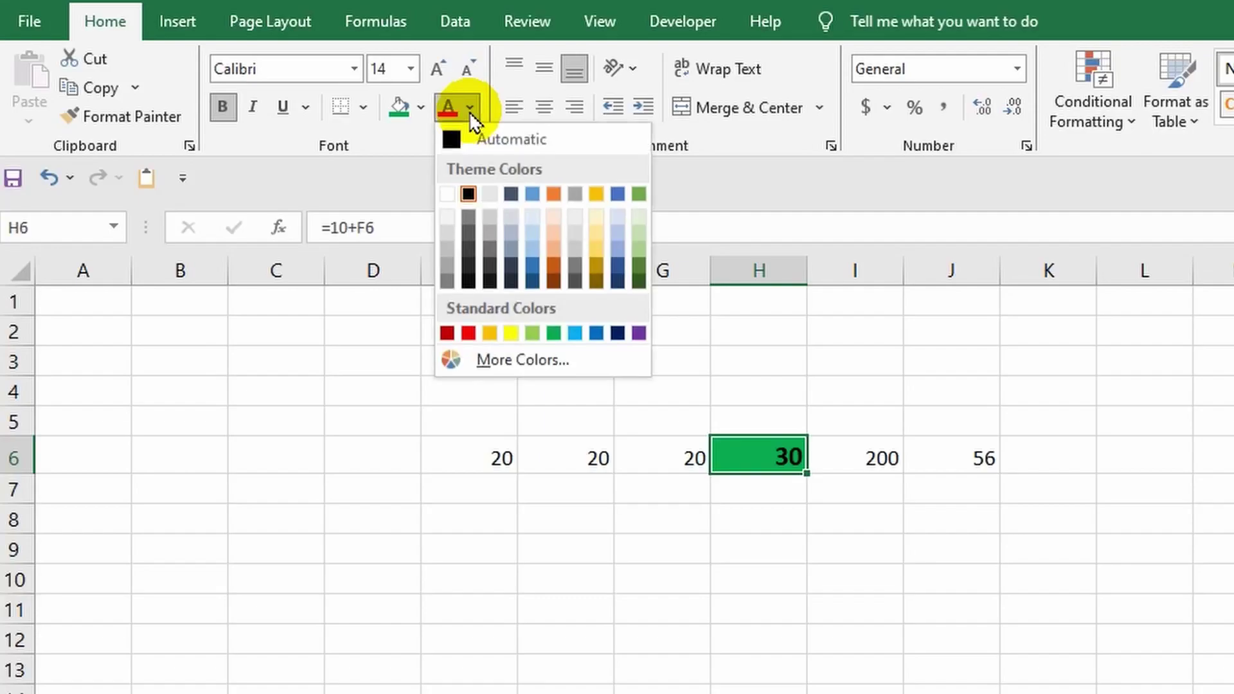
{"action": "left_click", "coordinate": [448, 193]}
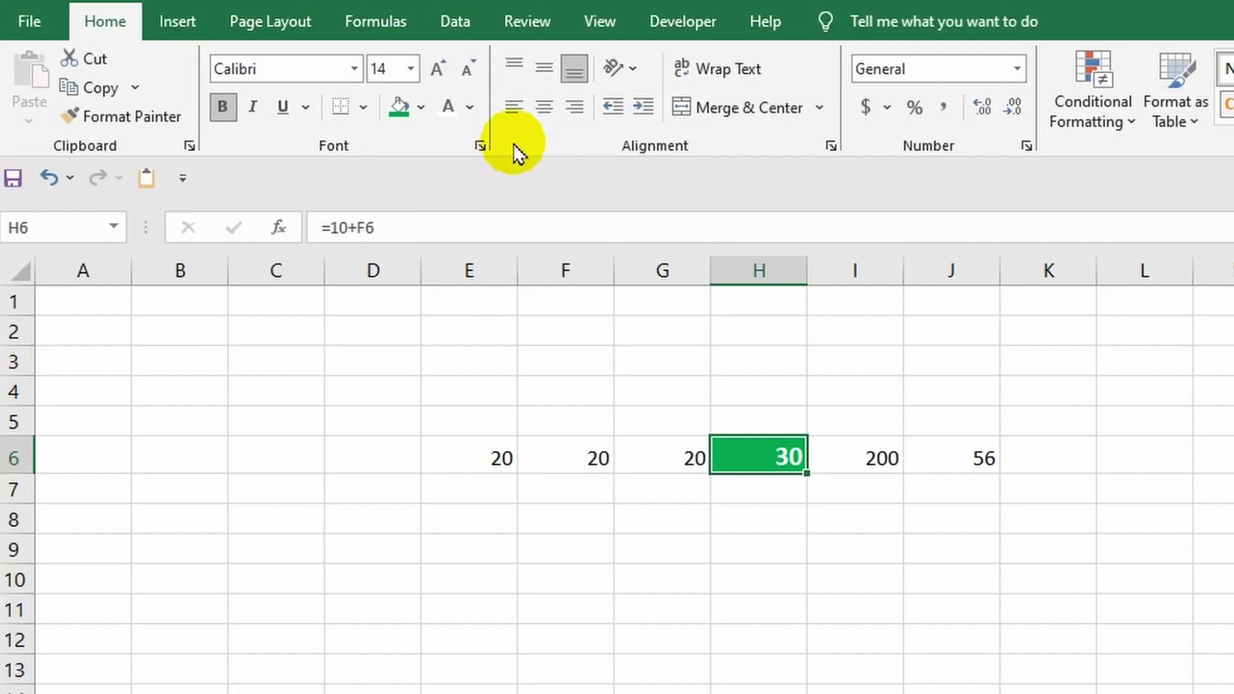
{"action": "left_click", "coordinate": [540, 107]}
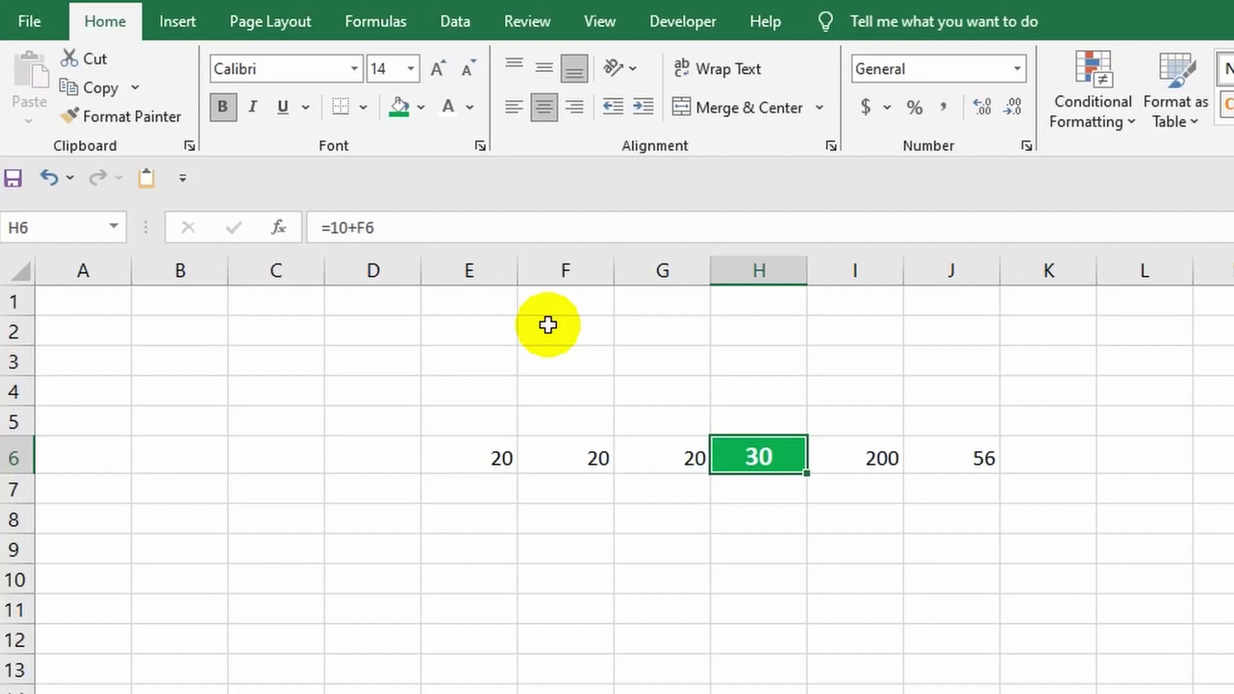
Apply a thick outside border to H6
{"action": "left_click", "coordinate": [359, 110]}
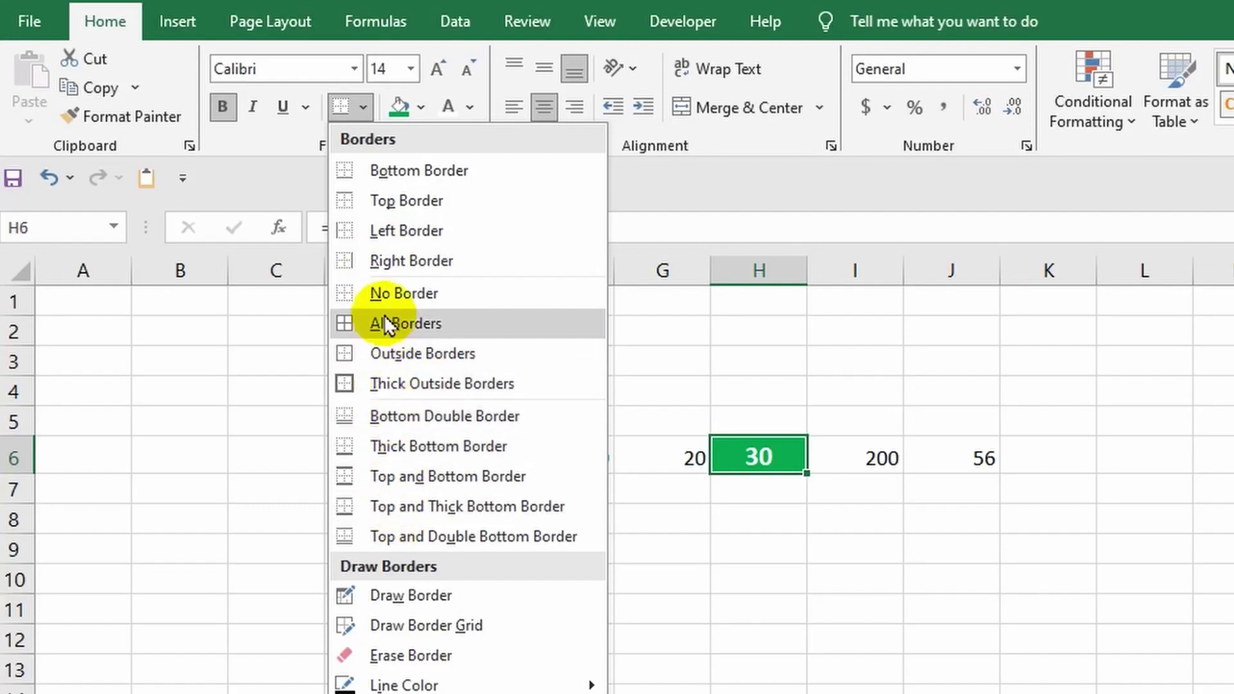
{"action": "left_click", "coordinate": [437, 383]}
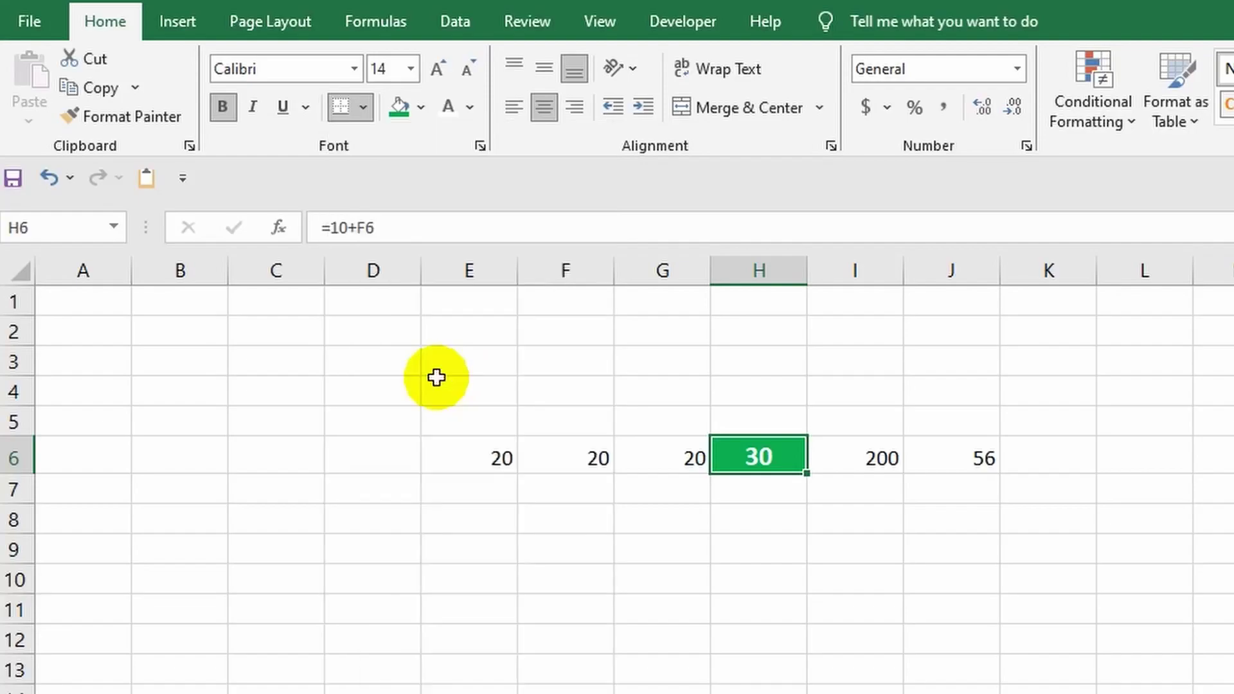
{"action": "left_click", "coordinate": [886, 582]}
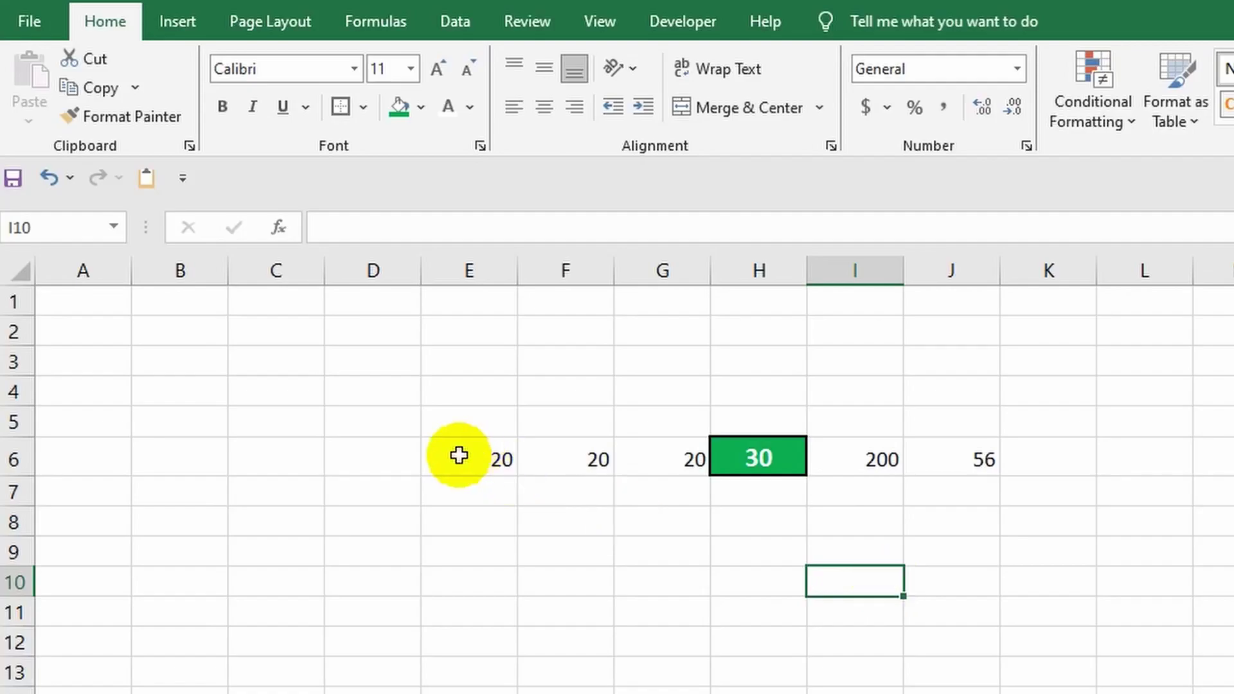
Apply All Borders to the range E6:J9
{"action": "left_click_drag", "start_coordinate": [458, 455], "coordinate": [986, 553]}
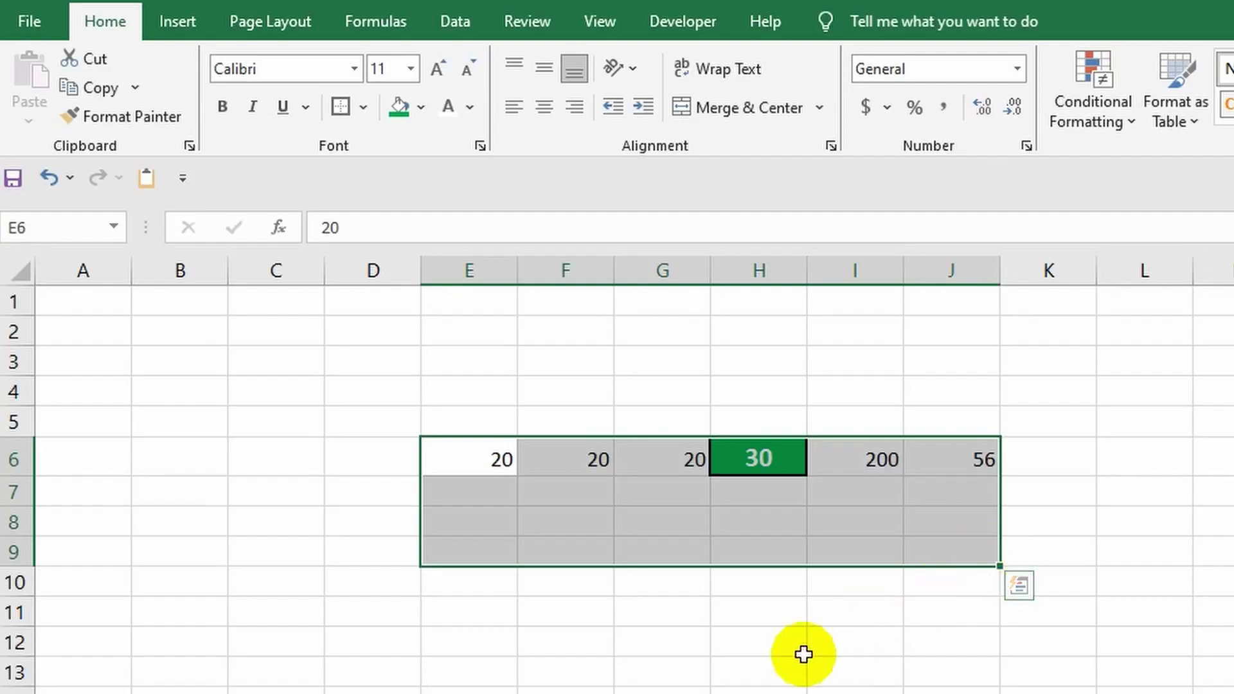
{"action": "left_click", "coordinate": [363, 109]}
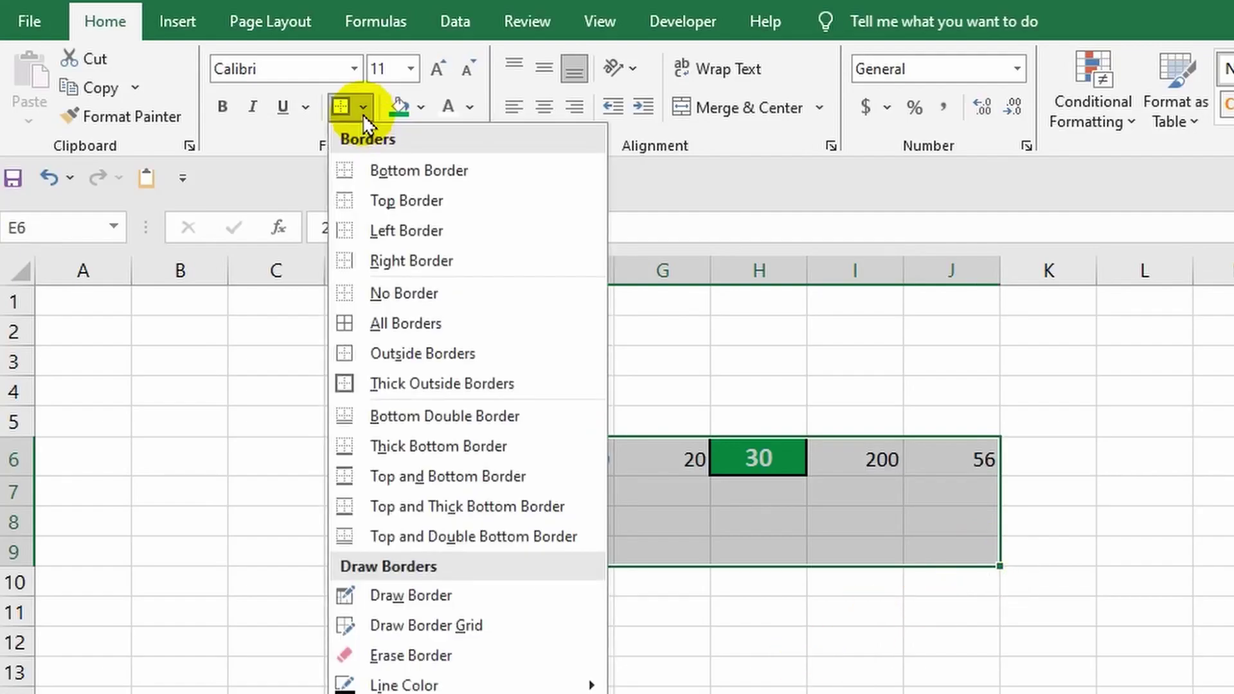
{"action": "left_click", "coordinate": [380, 322]}
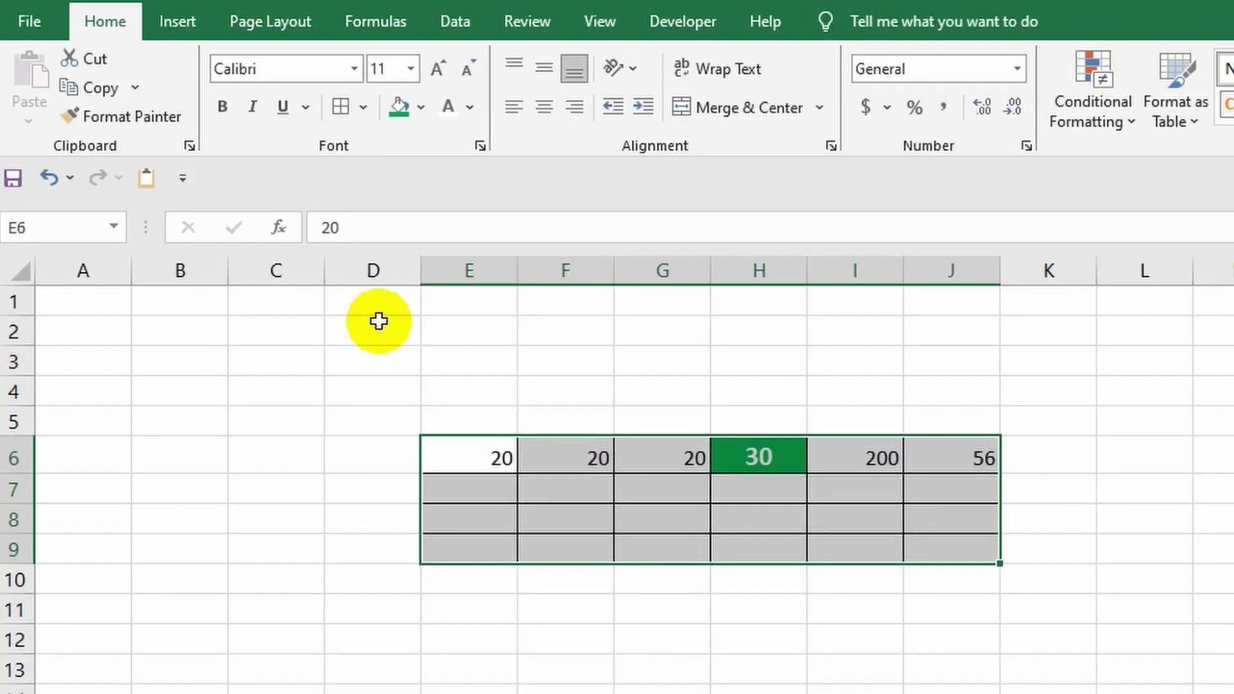
{"action": "left_click", "coordinate": [404, 673]}
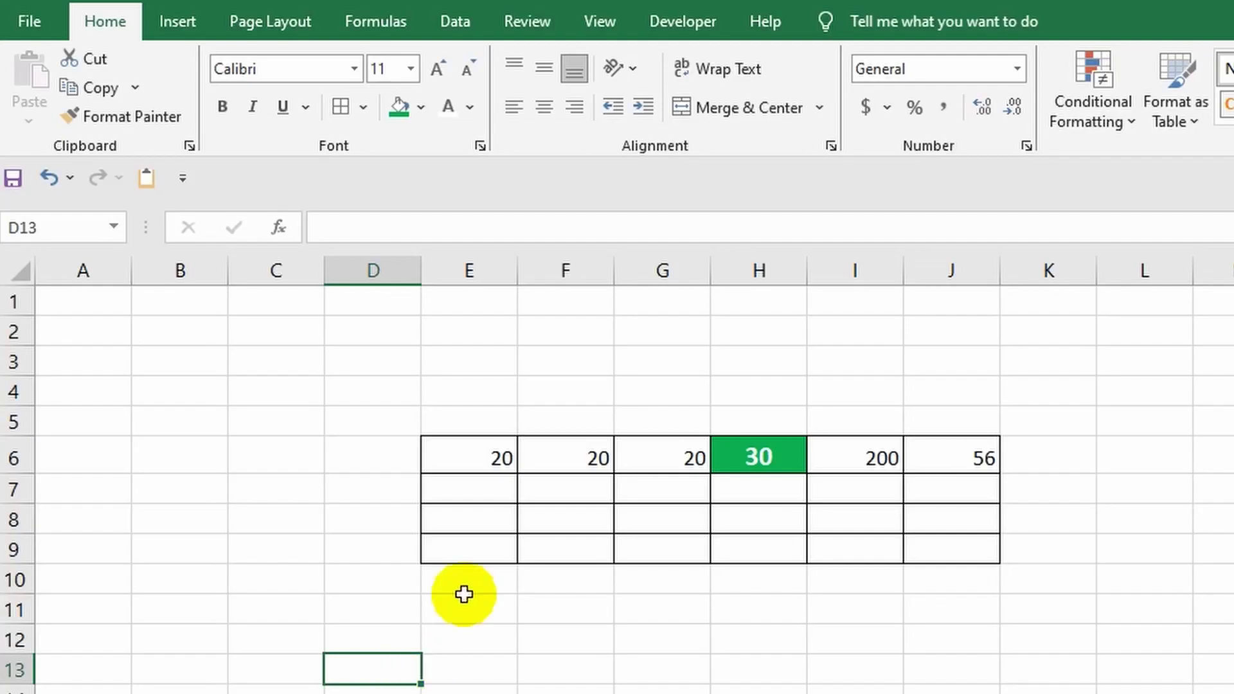
{"action": "left_click", "coordinate": [595, 22]}
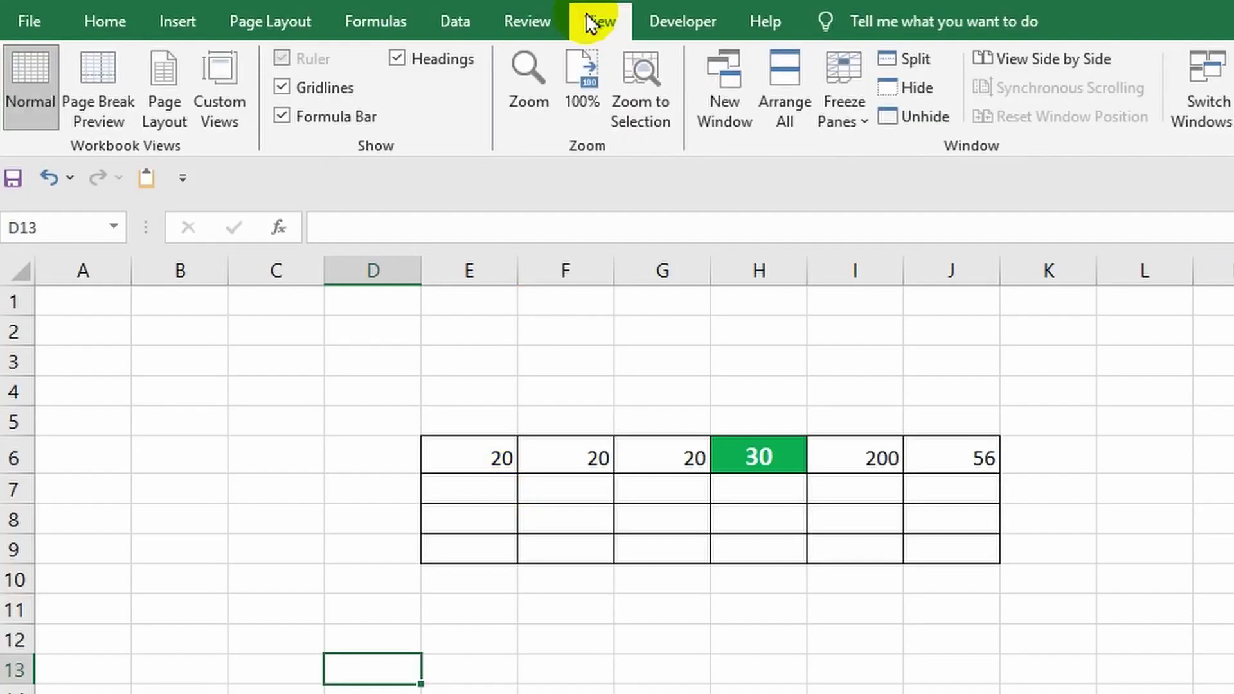
{"action": "left_click", "coordinate": [282, 88]}
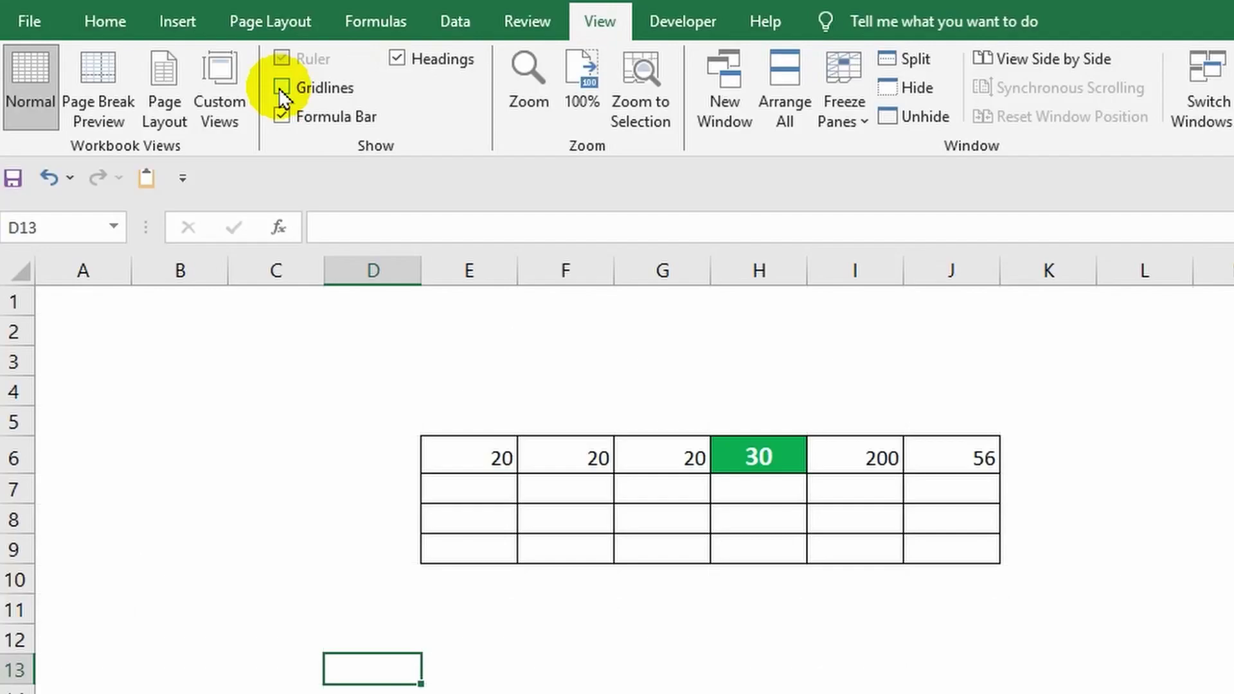
{"action": "left_click", "coordinate": [1144, 610]}
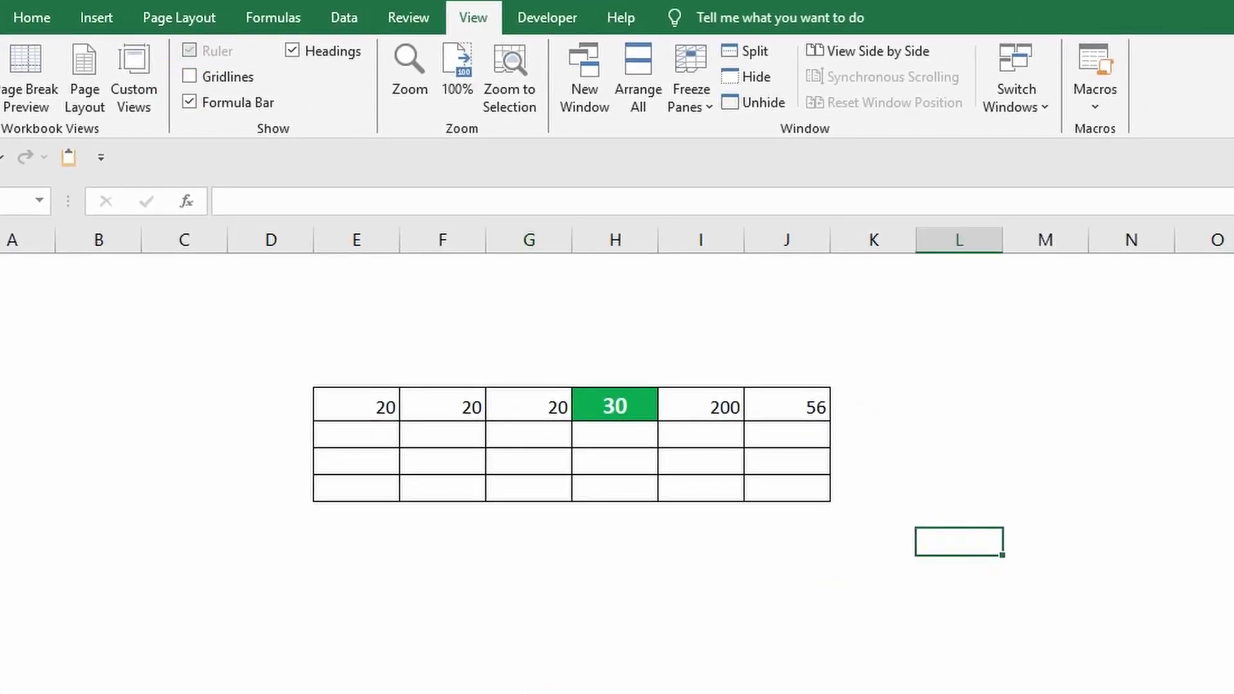
{"action": "left_click", "coordinate": [604, 416]}
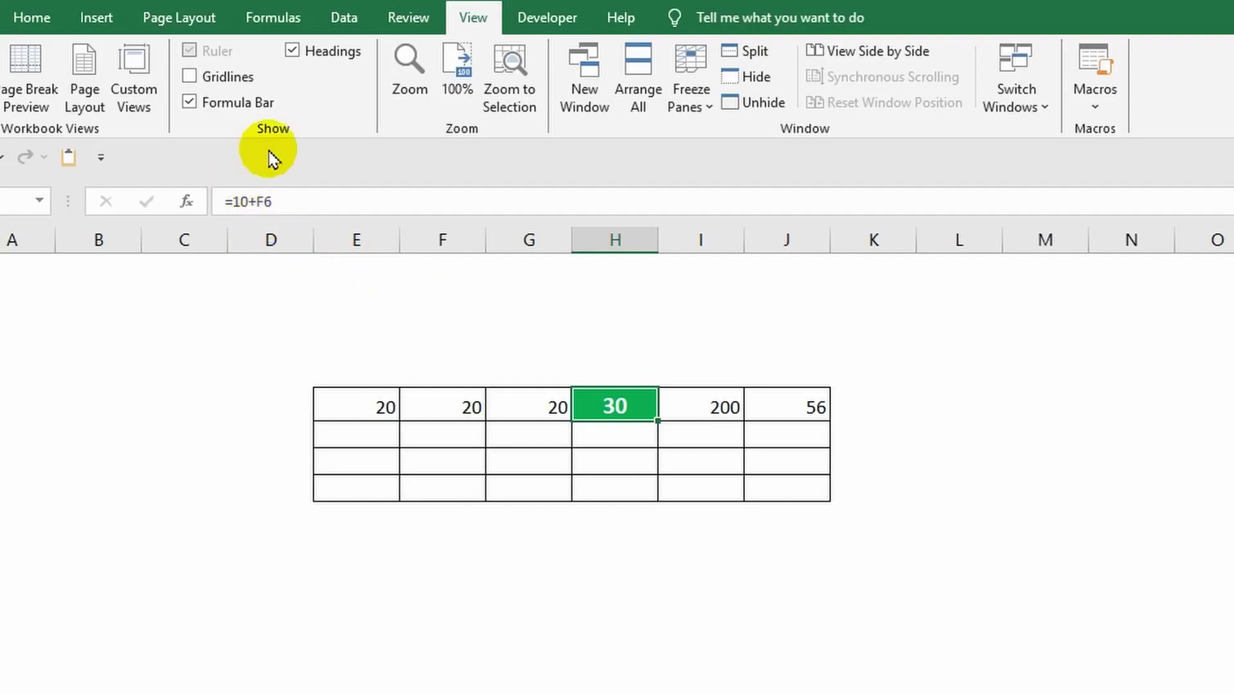
{"action": "left_click", "coordinate": [292, 51]}
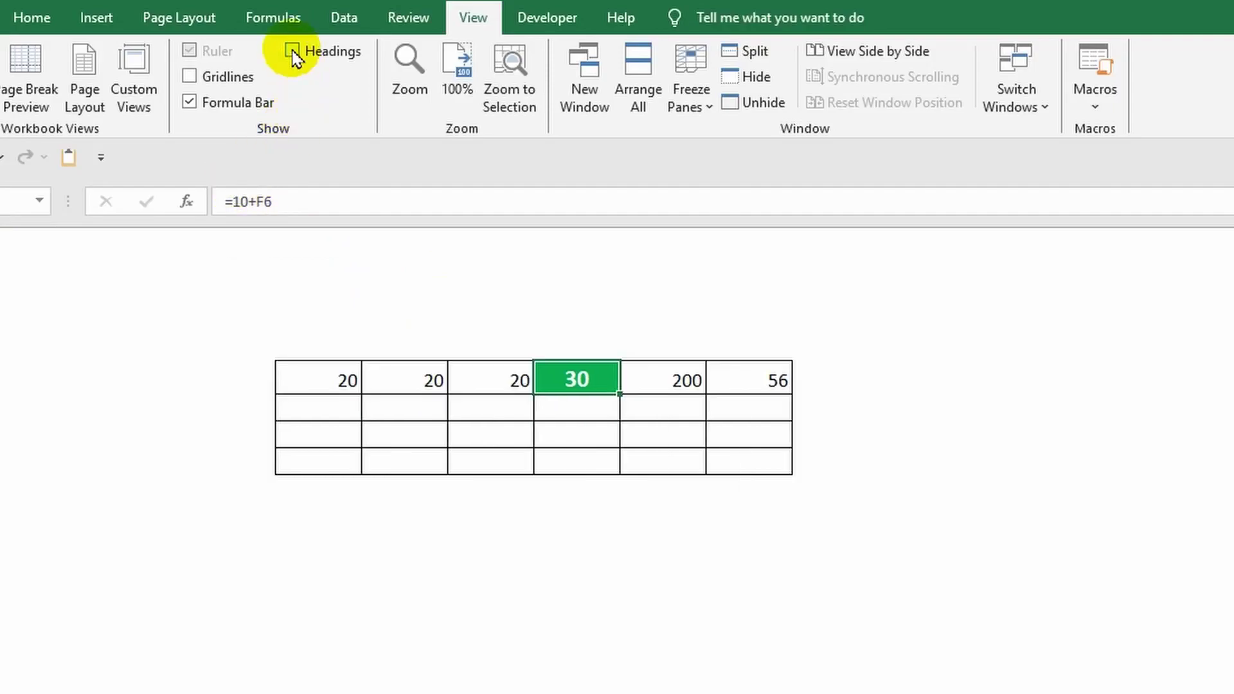
{"action": "left_click", "coordinate": [189, 104]}
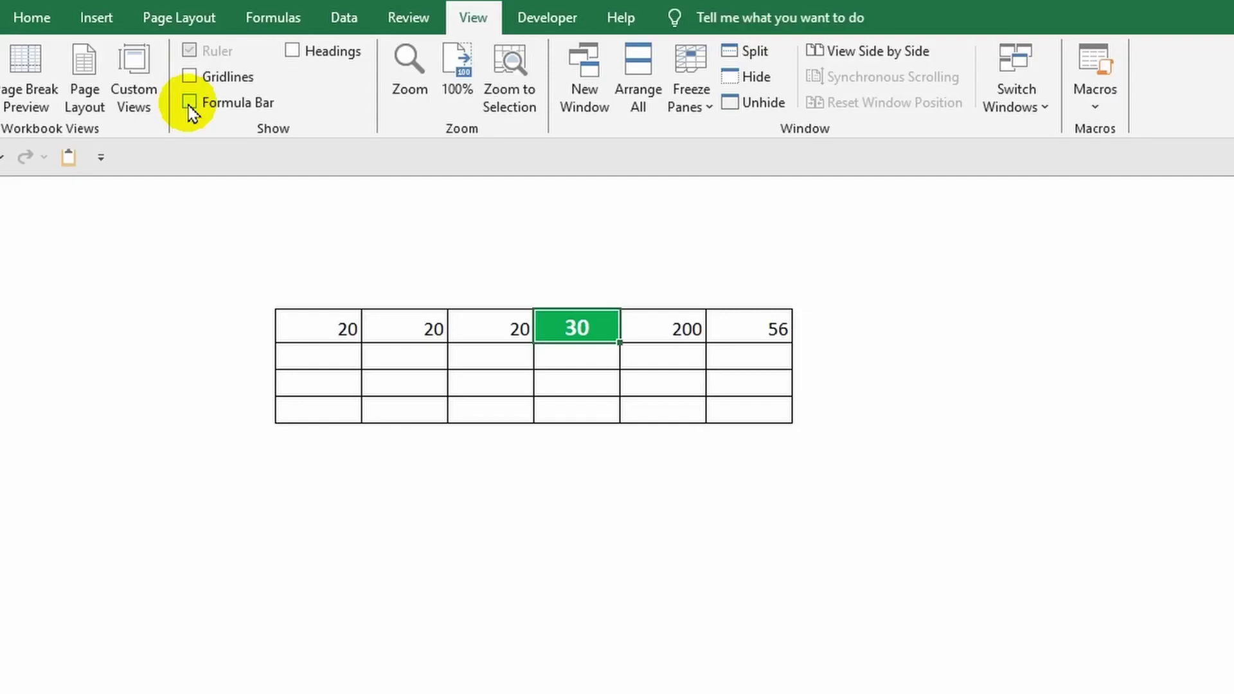
{"action": "left_click", "coordinate": [190, 103]}
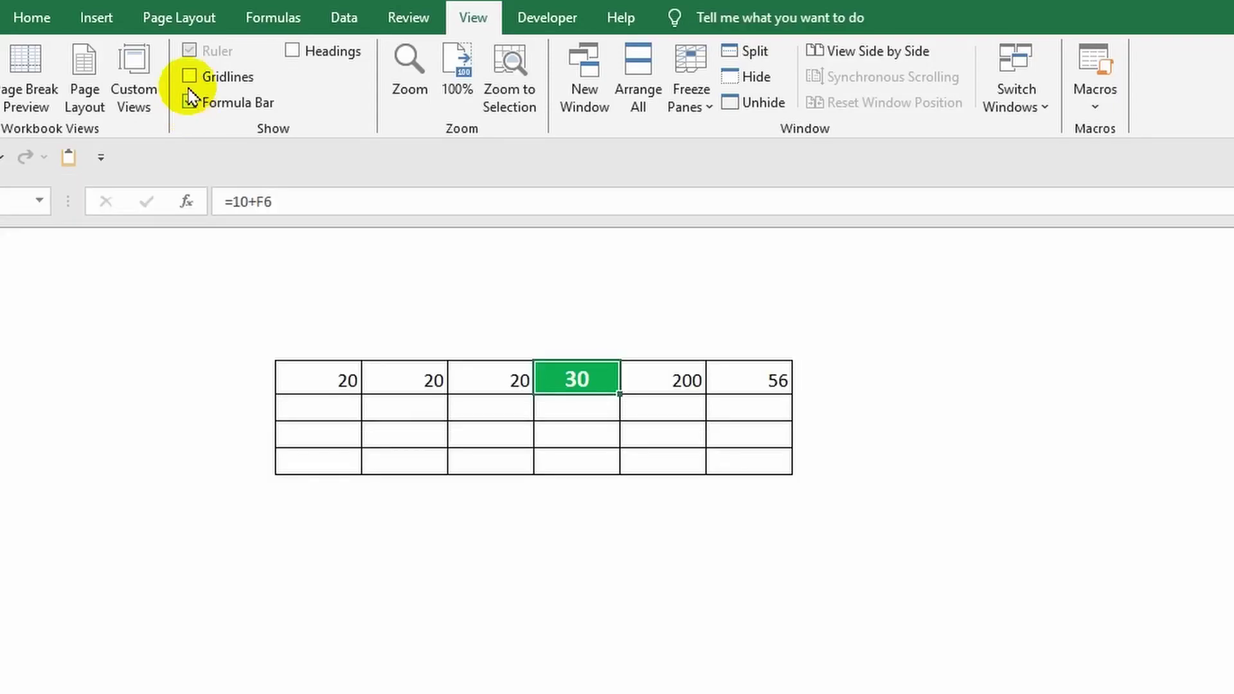
{"action": "left_click", "coordinate": [190, 77]}
{"action": "left_click", "coordinate": [292, 51]}
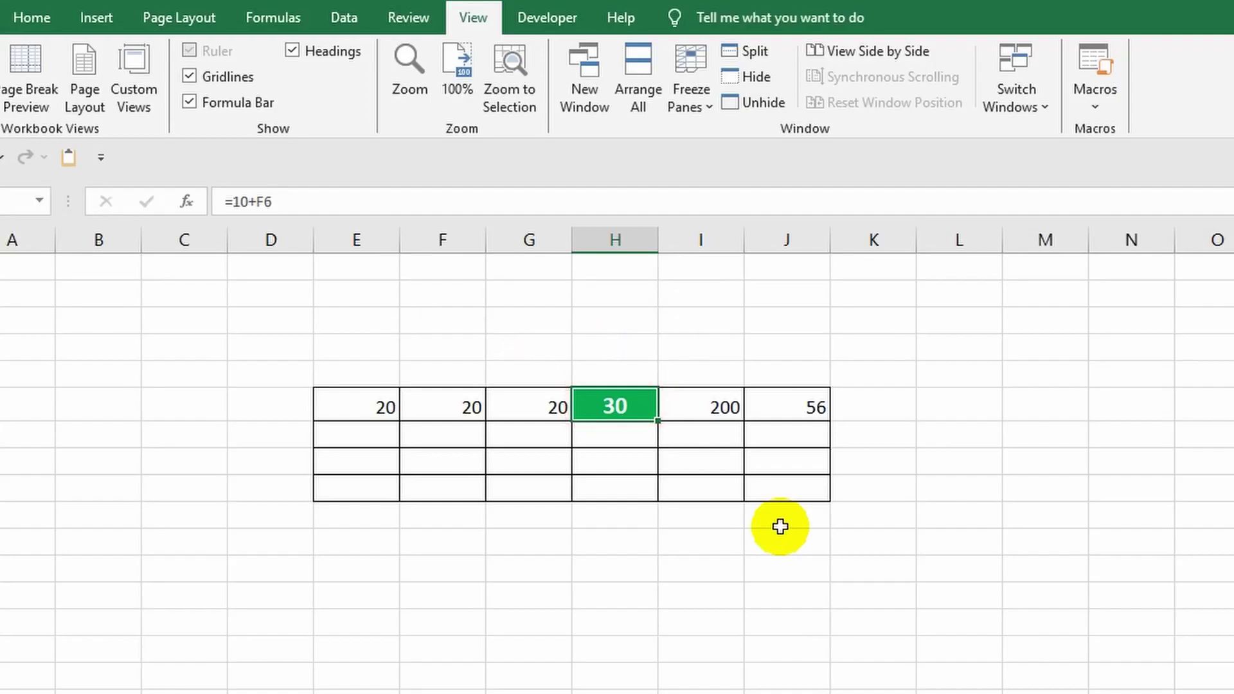
Copy the green 30 cell H6 with Ctrl+C
{"action": "key", "text": "ctrl+c"}
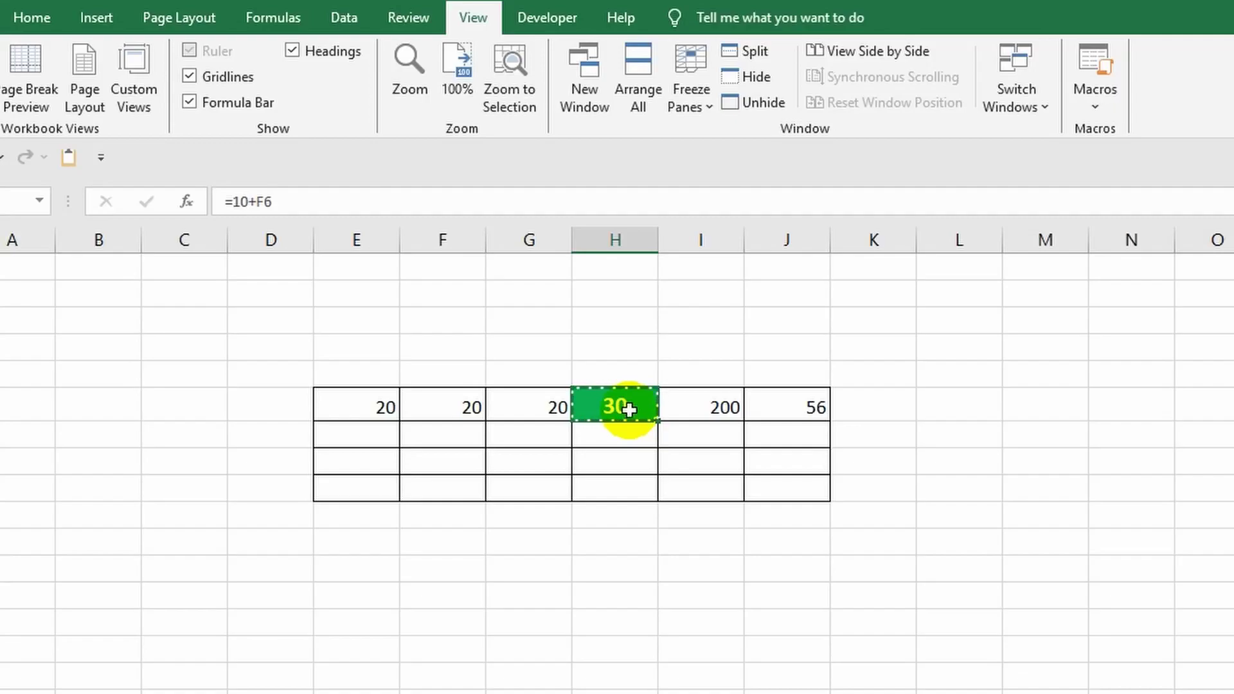
Paste H6 into K6, where the formula becomes =10+I6 and shows 210
{"action": "left_click", "coordinate": [860, 403]}
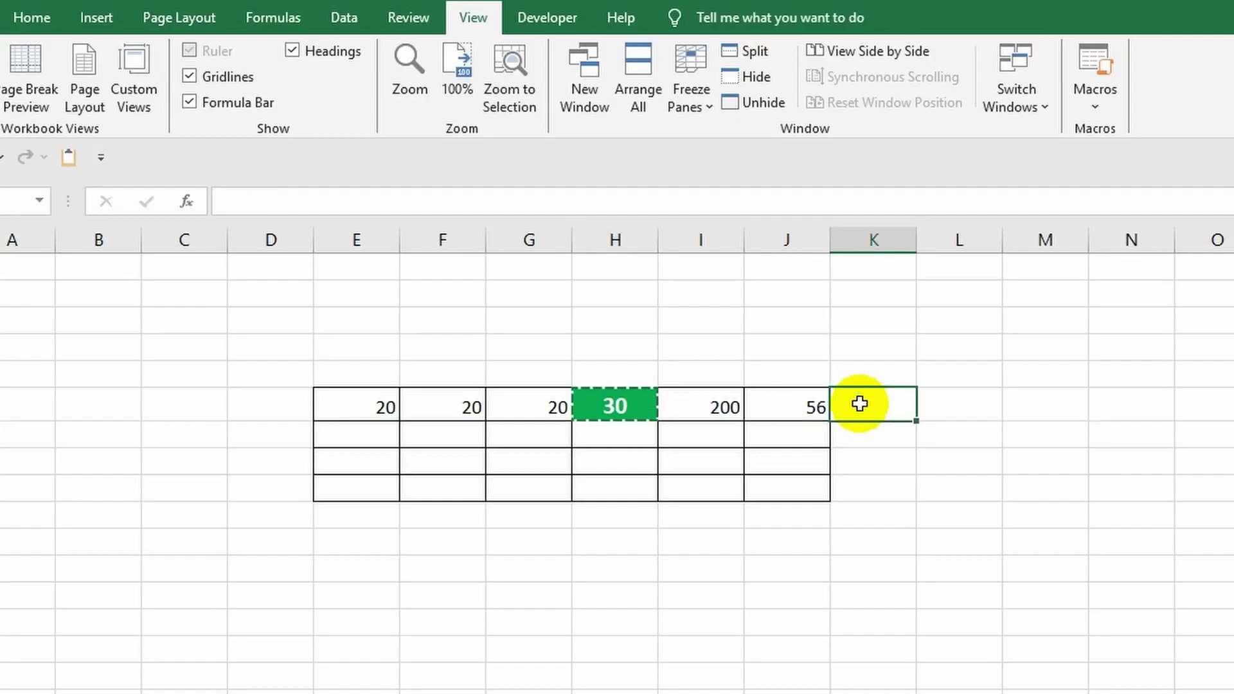
{"action": "key", "text": "ctrl+v"}
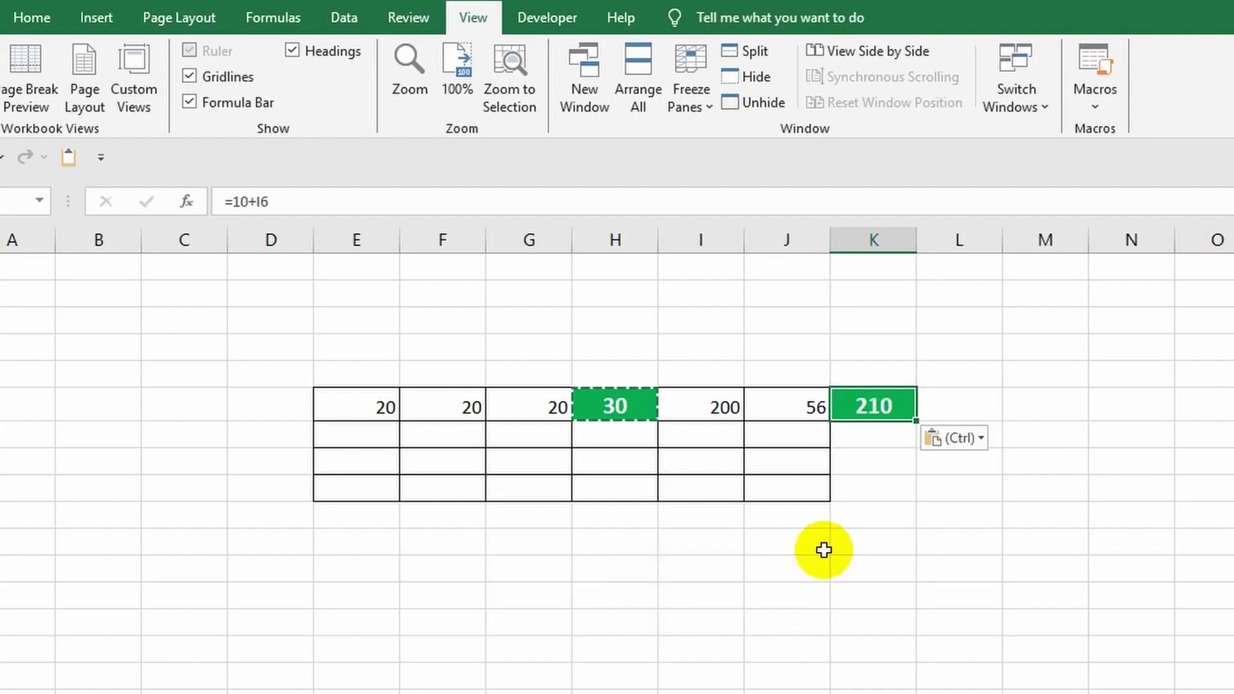
{"action": "key", "text": "Escape"}
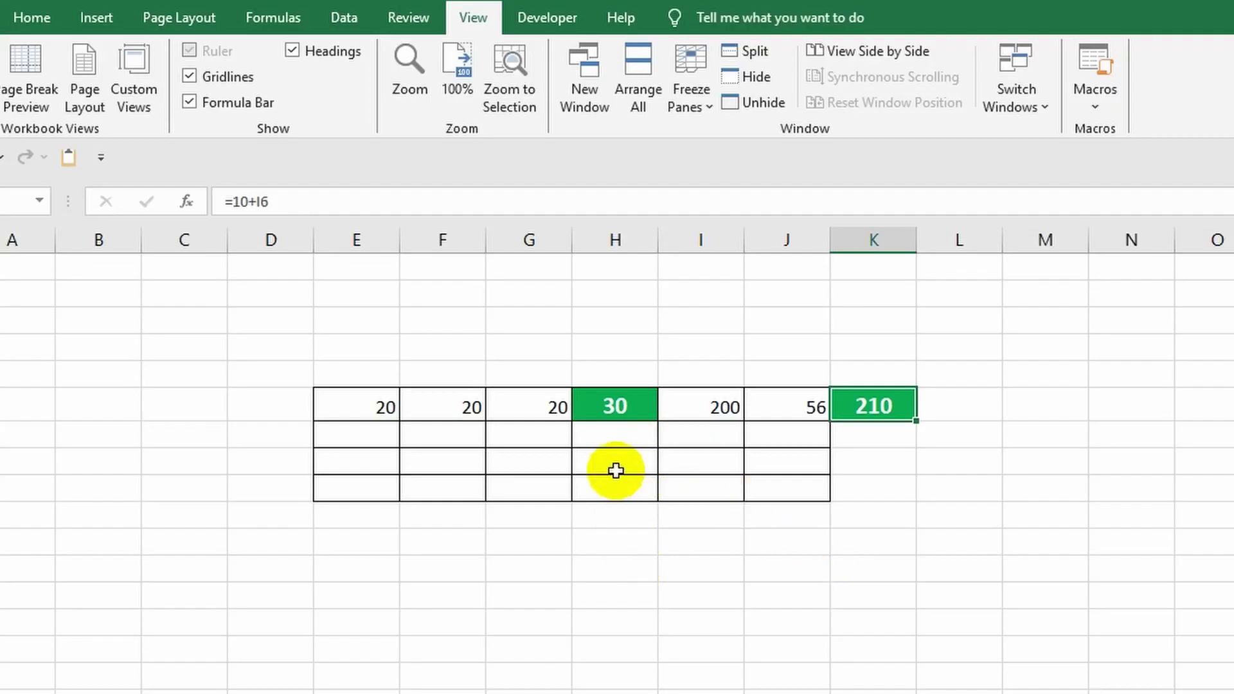
Compare the formulas in H6 (F6 reference) and K6 (I6 reference)
{"action": "left_click", "coordinate": [615, 407]}
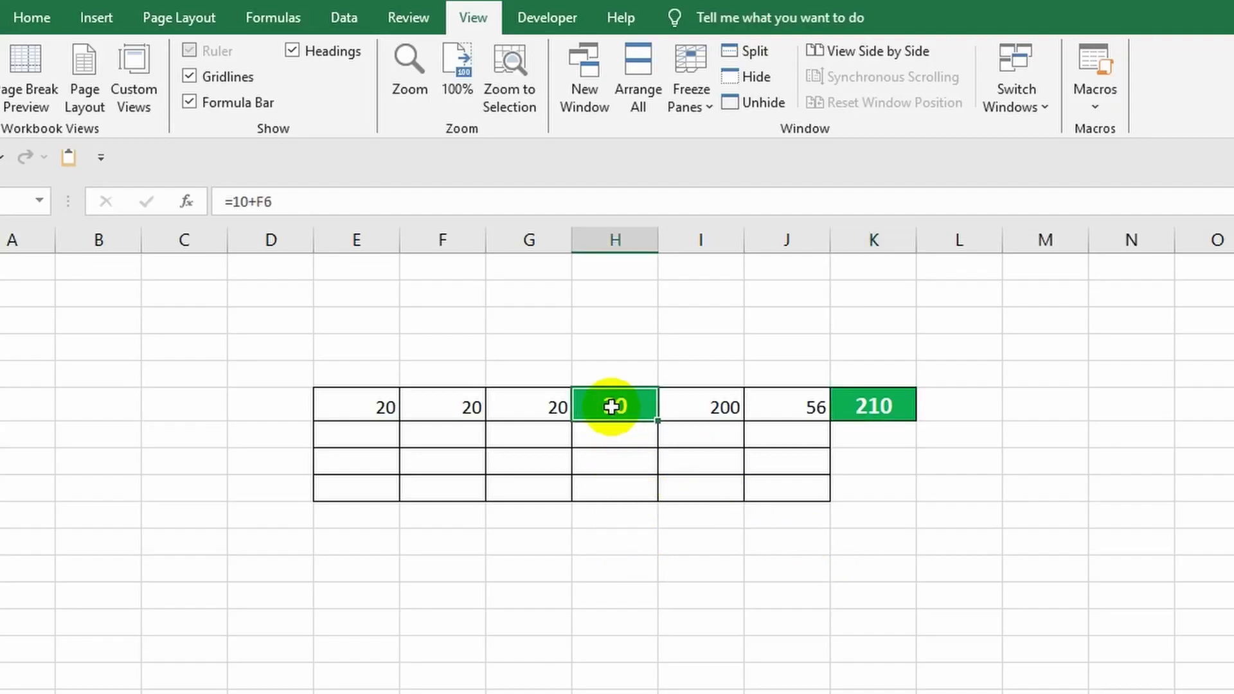
{"action": "left_click", "coordinate": [884, 406]}
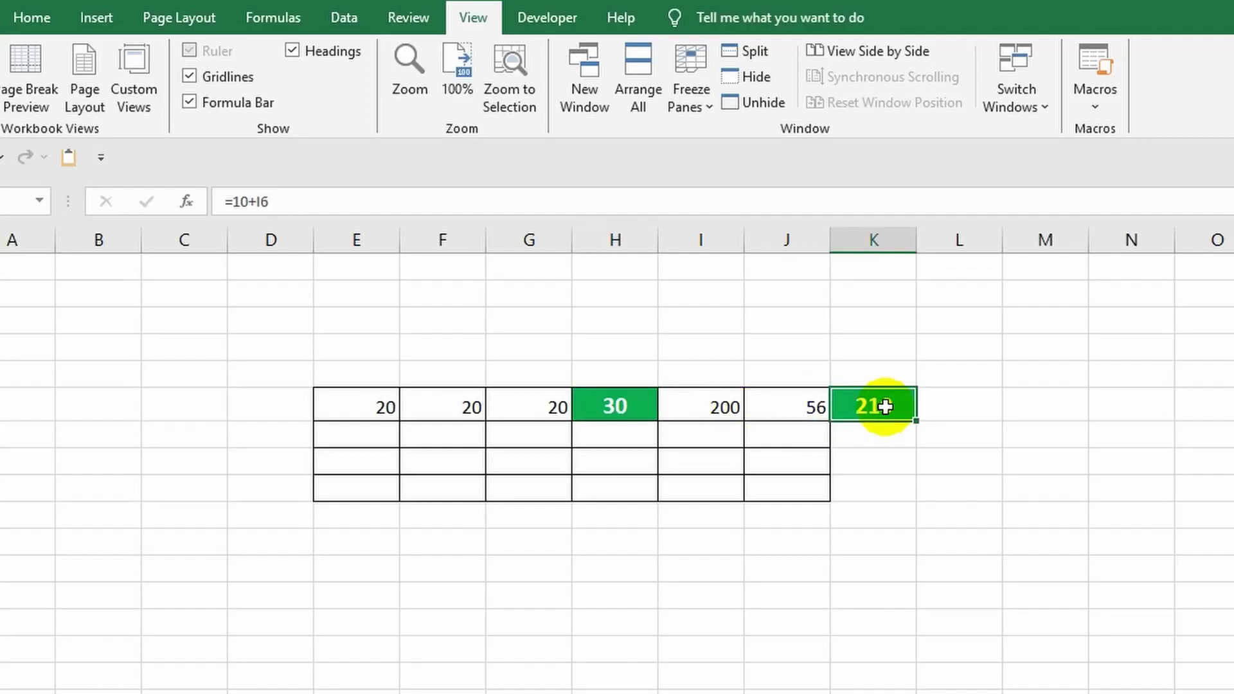
{"action": "double_click", "coordinate": [615, 406]}
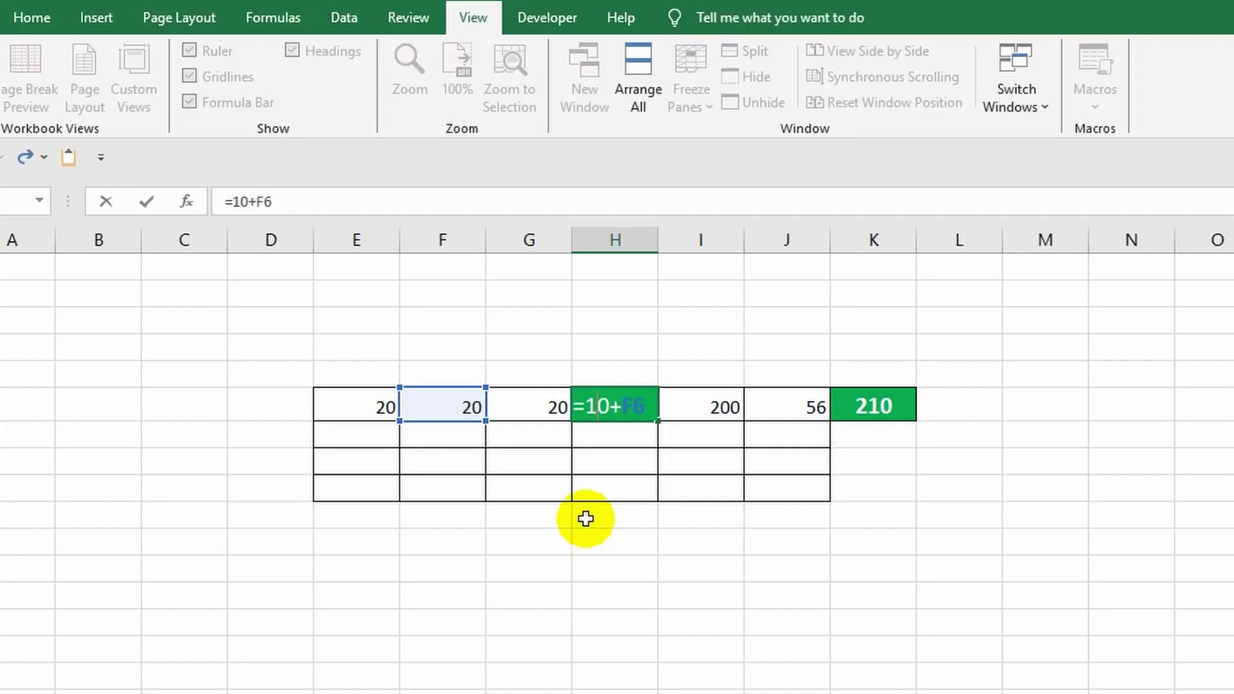
{"action": "double_click", "coordinate": [879, 404]}
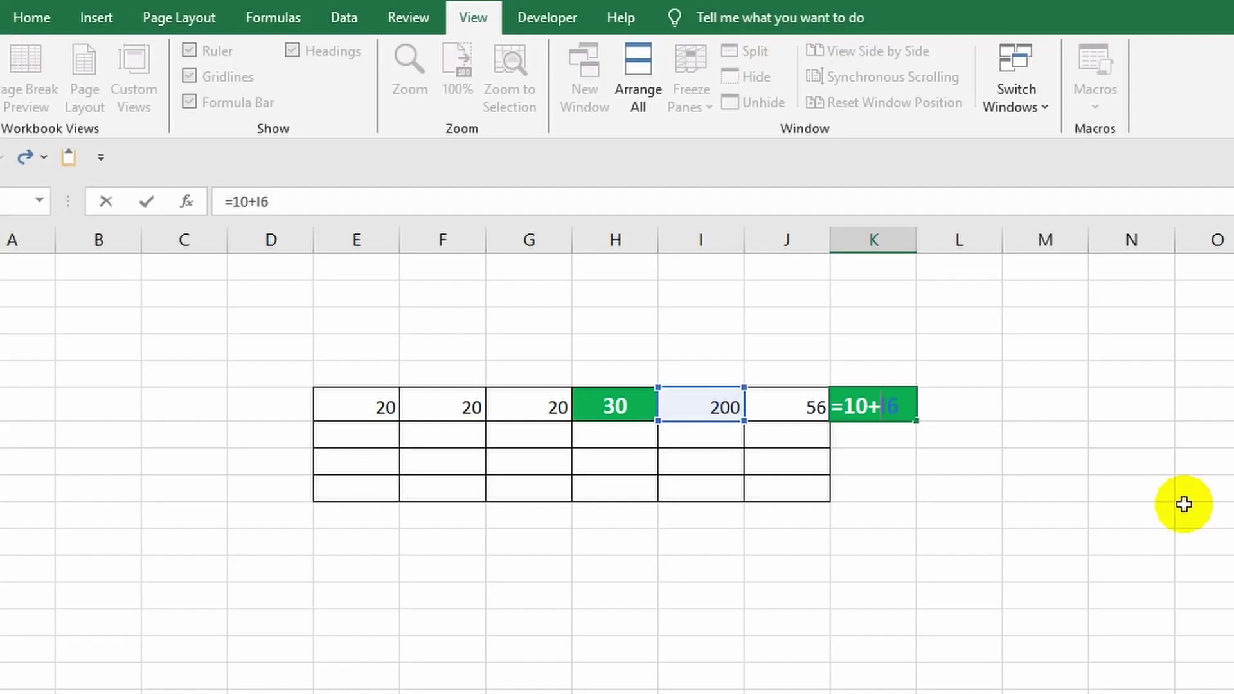
Paste H6 into K7 as the plain value 30, without formula or formatting
{"action": "left_click", "coordinate": [617, 399]}
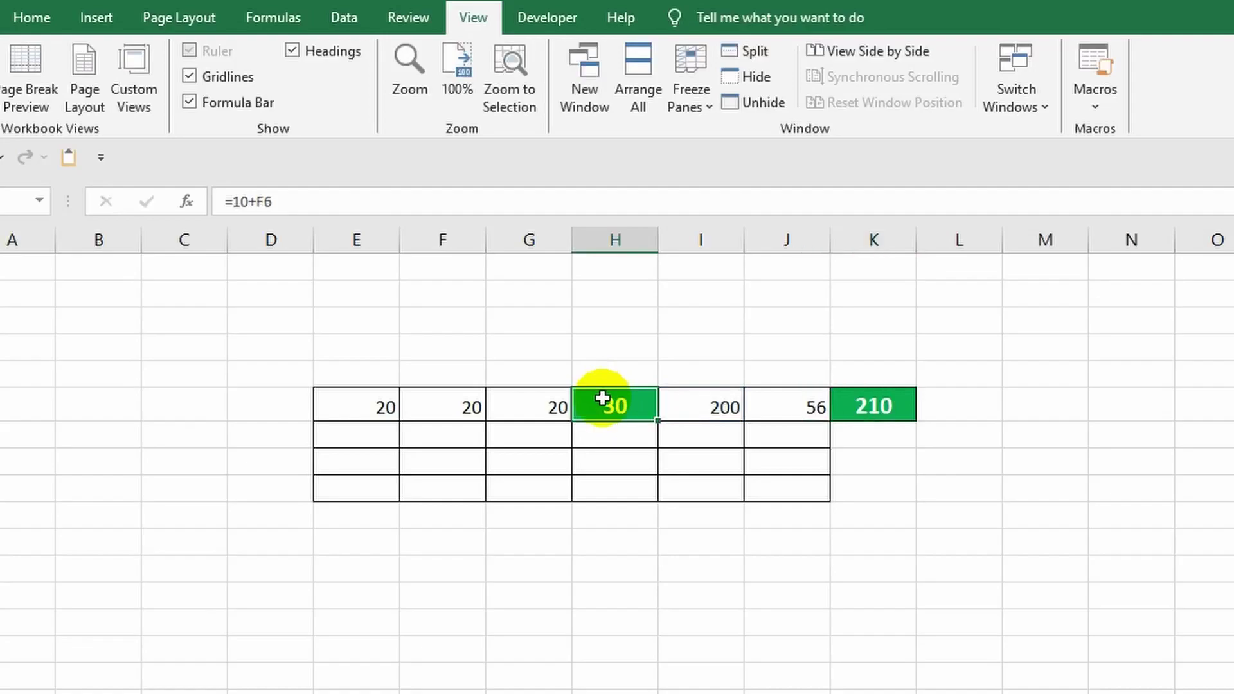
{"action": "key", "text": "ctrl+c"}
{"action": "left_click", "coordinate": [871, 435]}
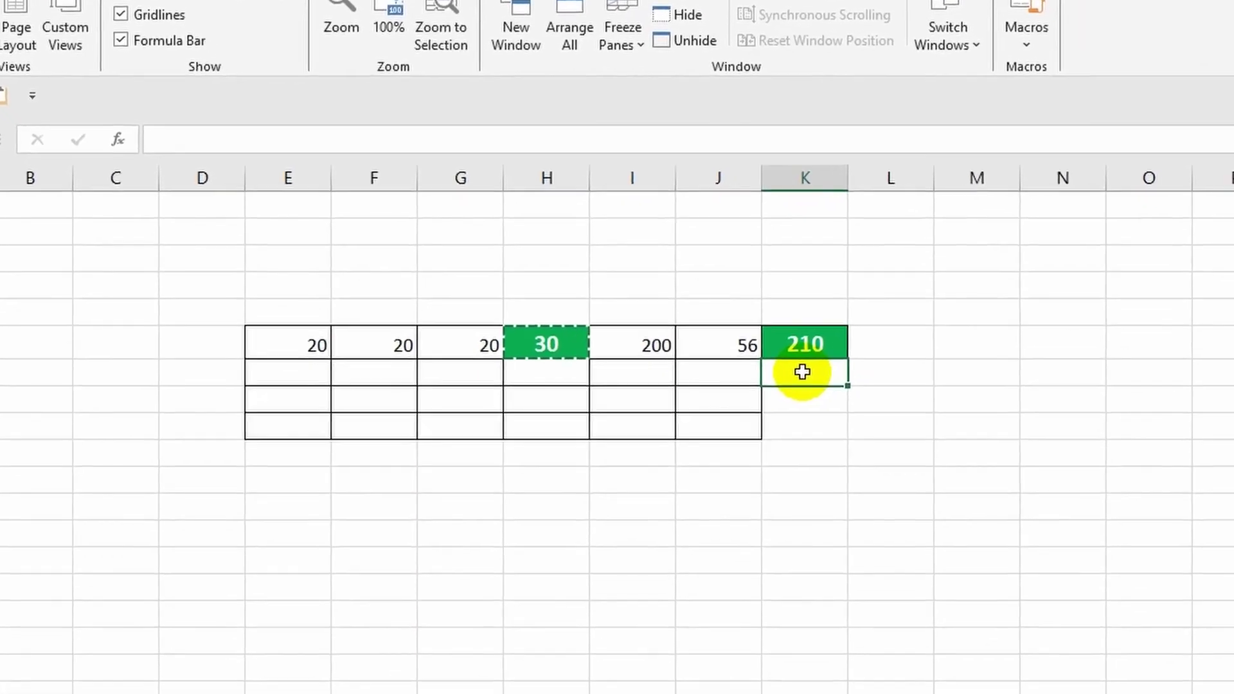
{"action": "right_click", "coordinate": [871, 438]}
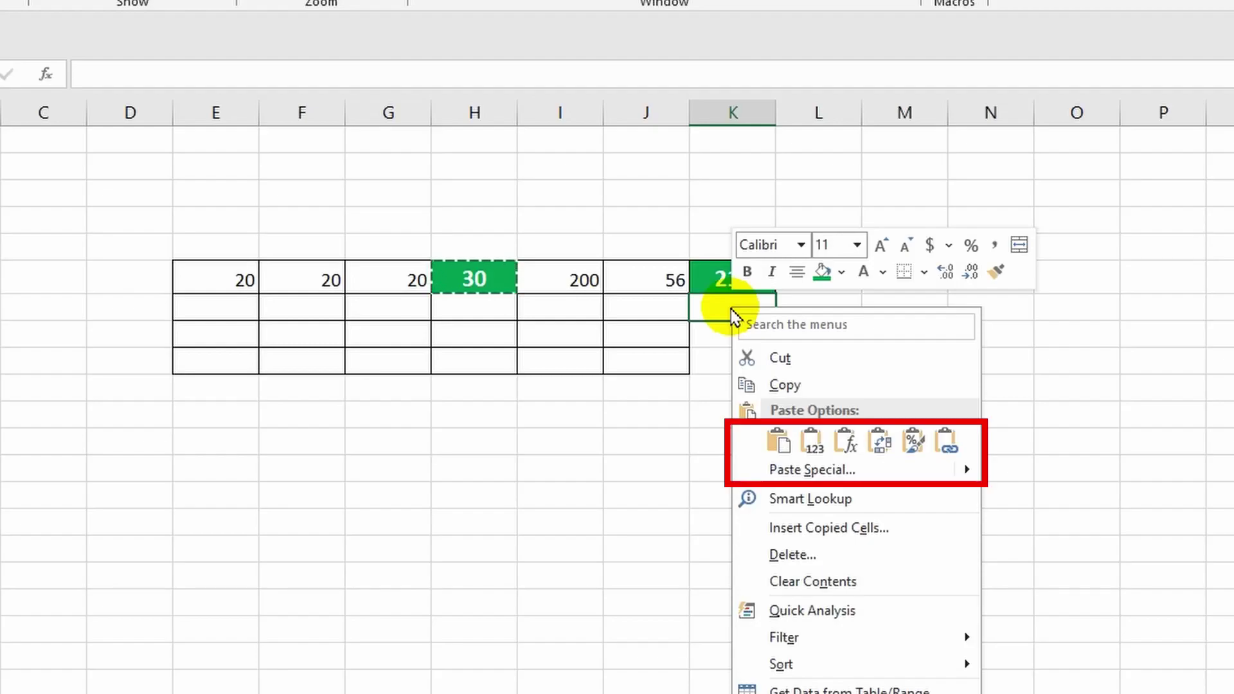
{"action": "left_click", "coordinate": [777, 442]}
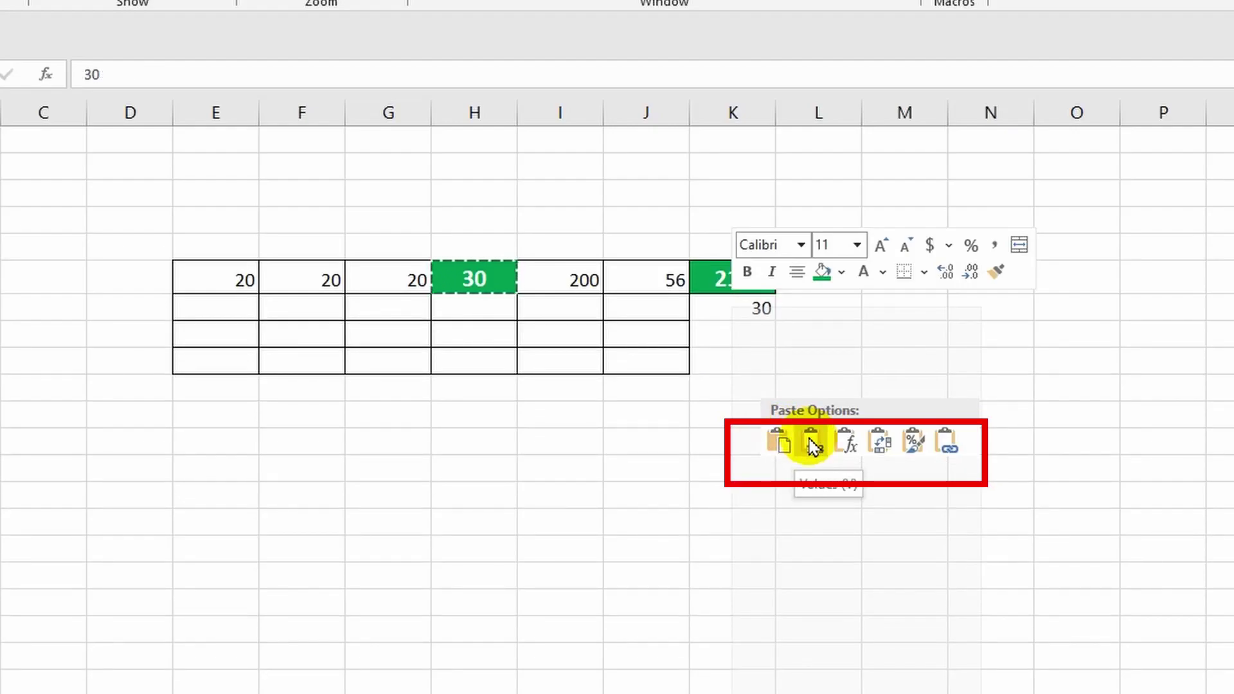
{"action": "left_click", "coordinate": [811, 443]}
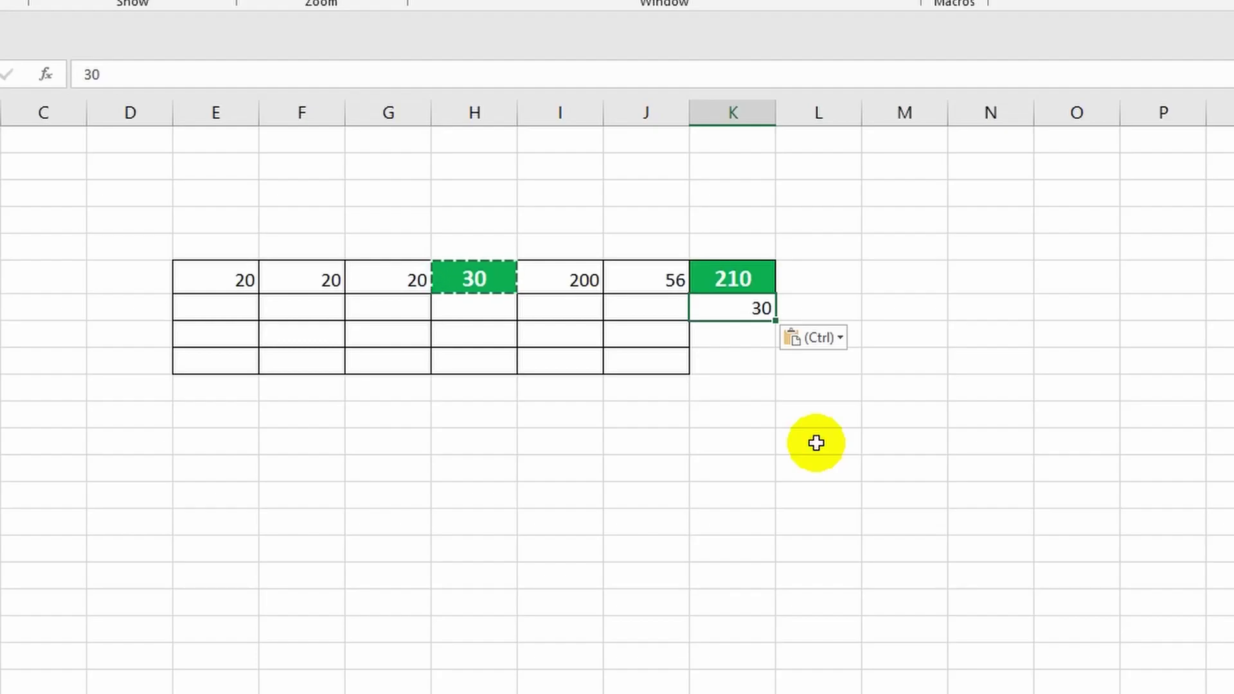
Paste the formula into K8, giving =10+I8 showing 10, and inspect it
{"action": "left_click", "coordinate": [1163, 691]}
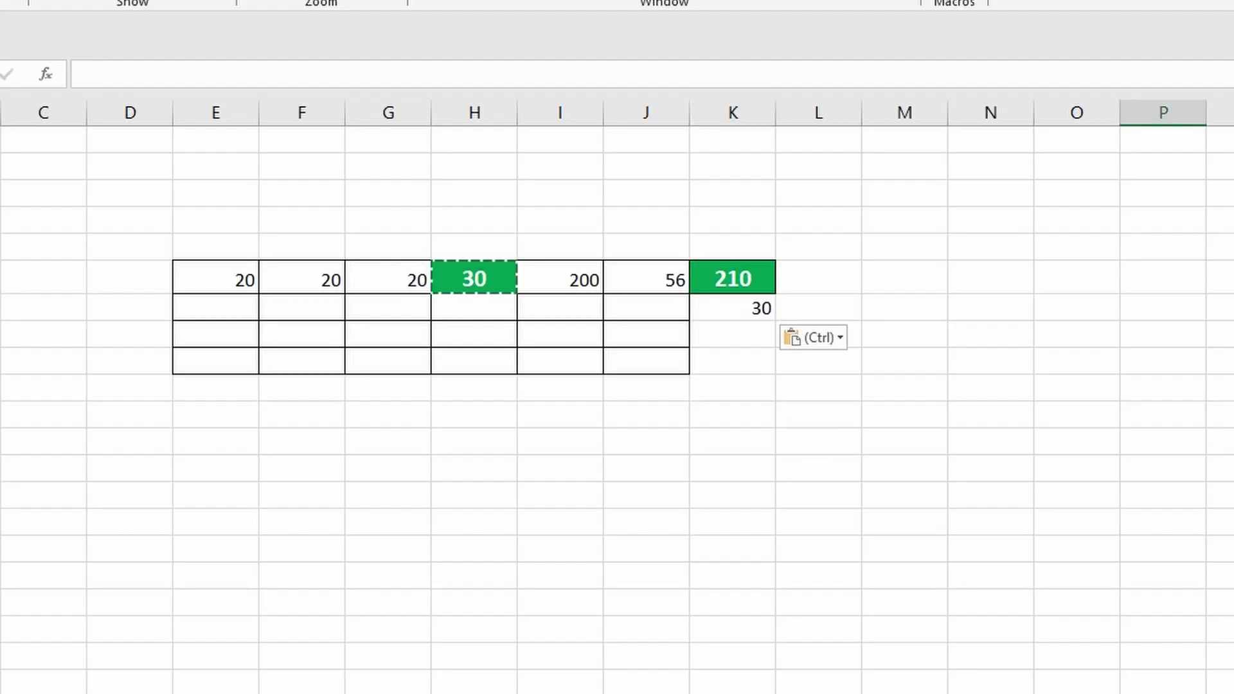
{"action": "left_click", "coordinate": [735, 331]}
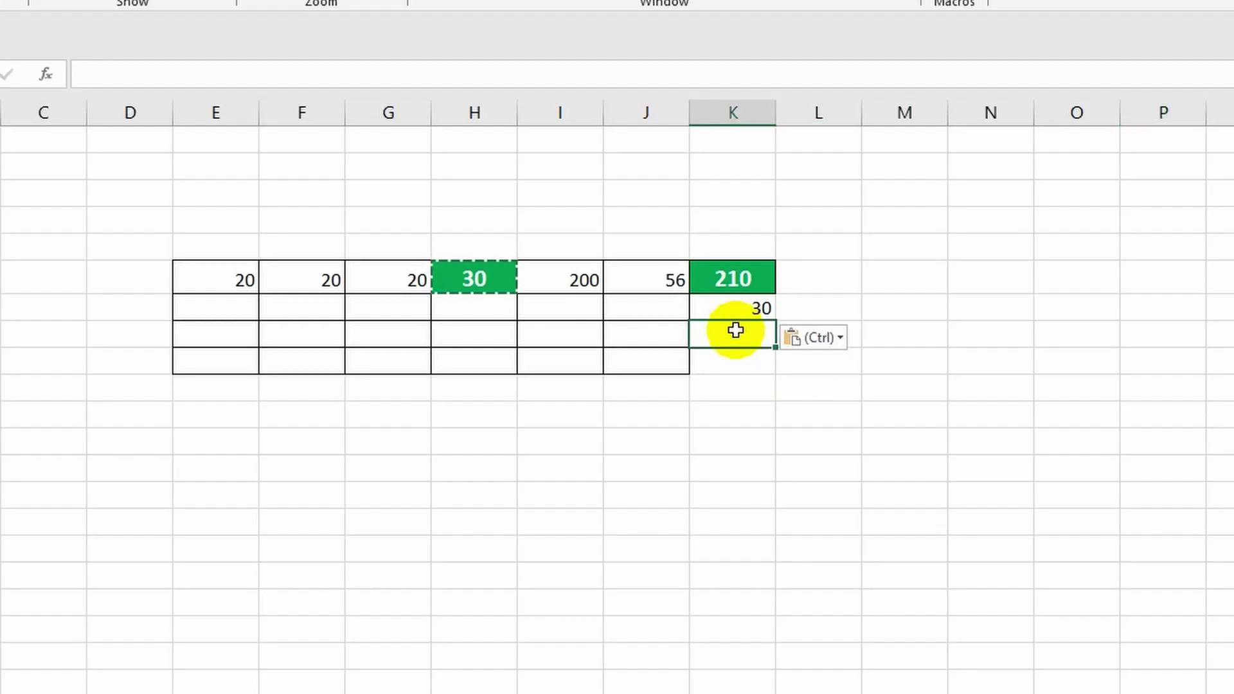
{"action": "right_click", "coordinate": [736, 334]}
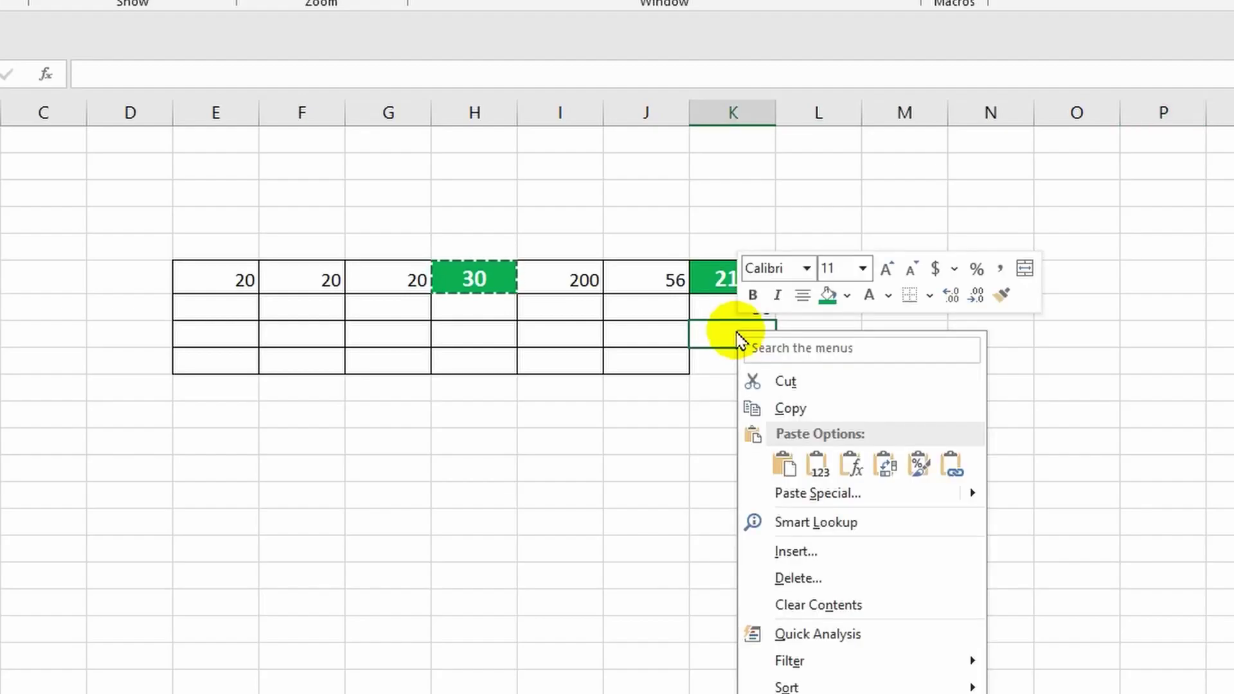
{"action": "left_click", "coordinate": [853, 464]}
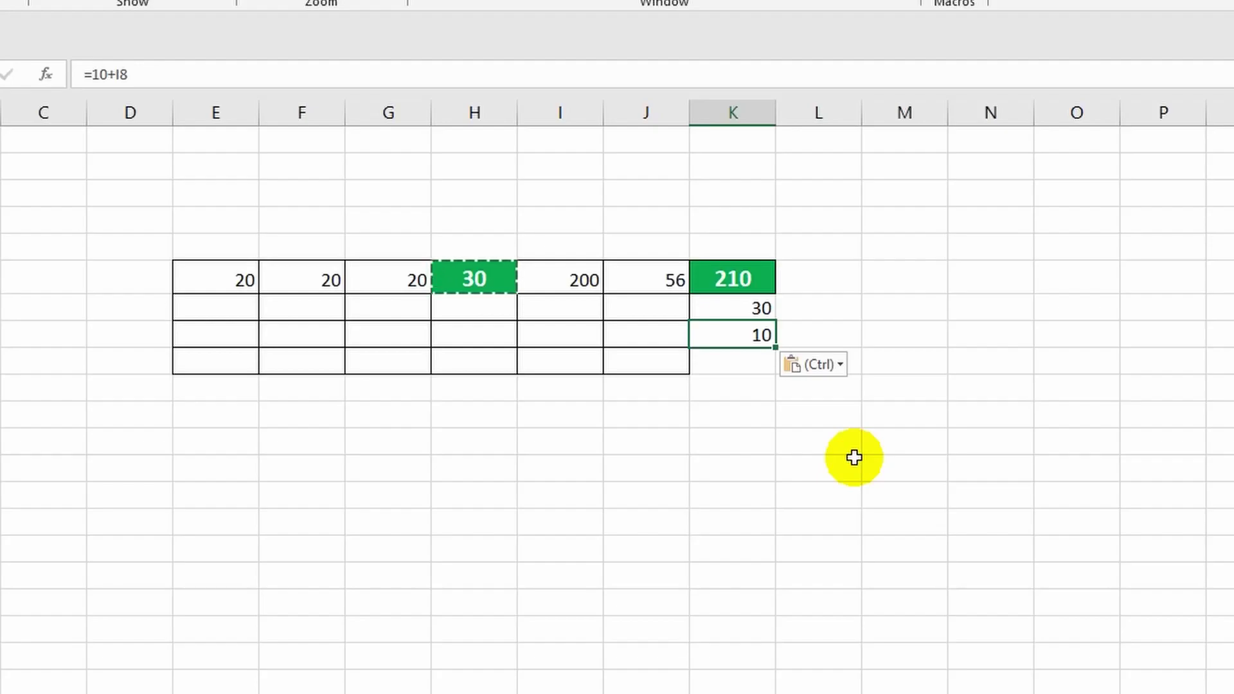
{"action": "key", "text": "Escape"}
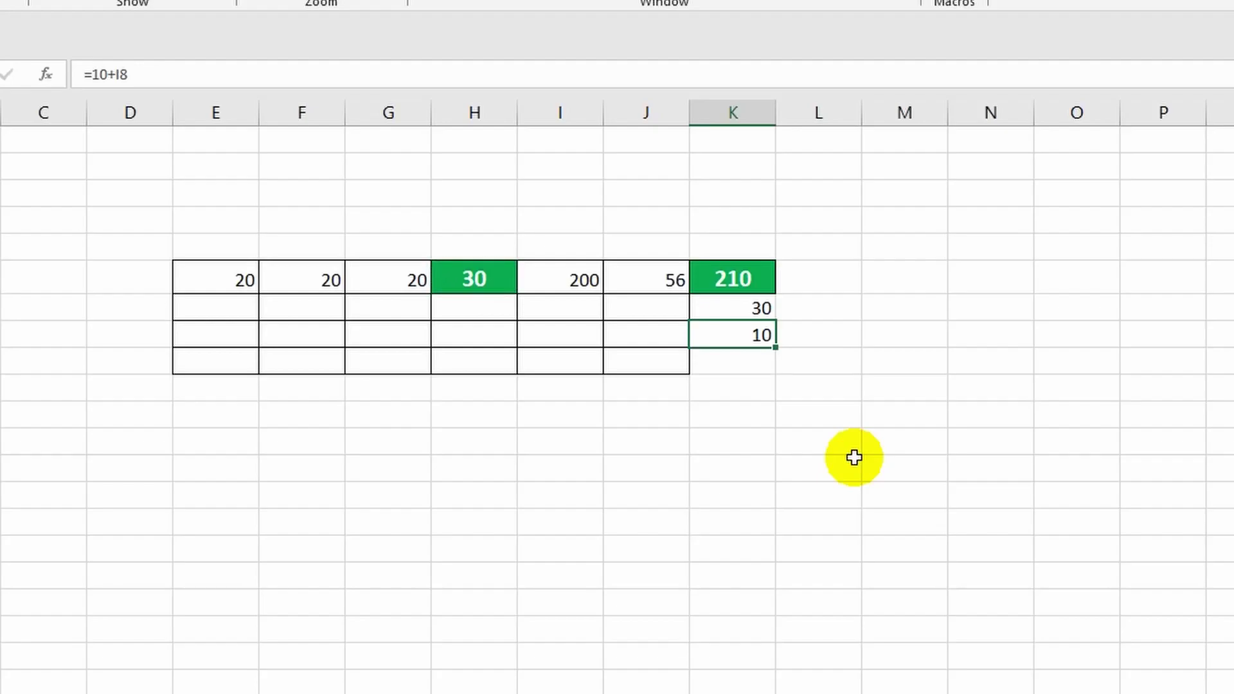
{"action": "double_click", "coordinate": [738, 336]}
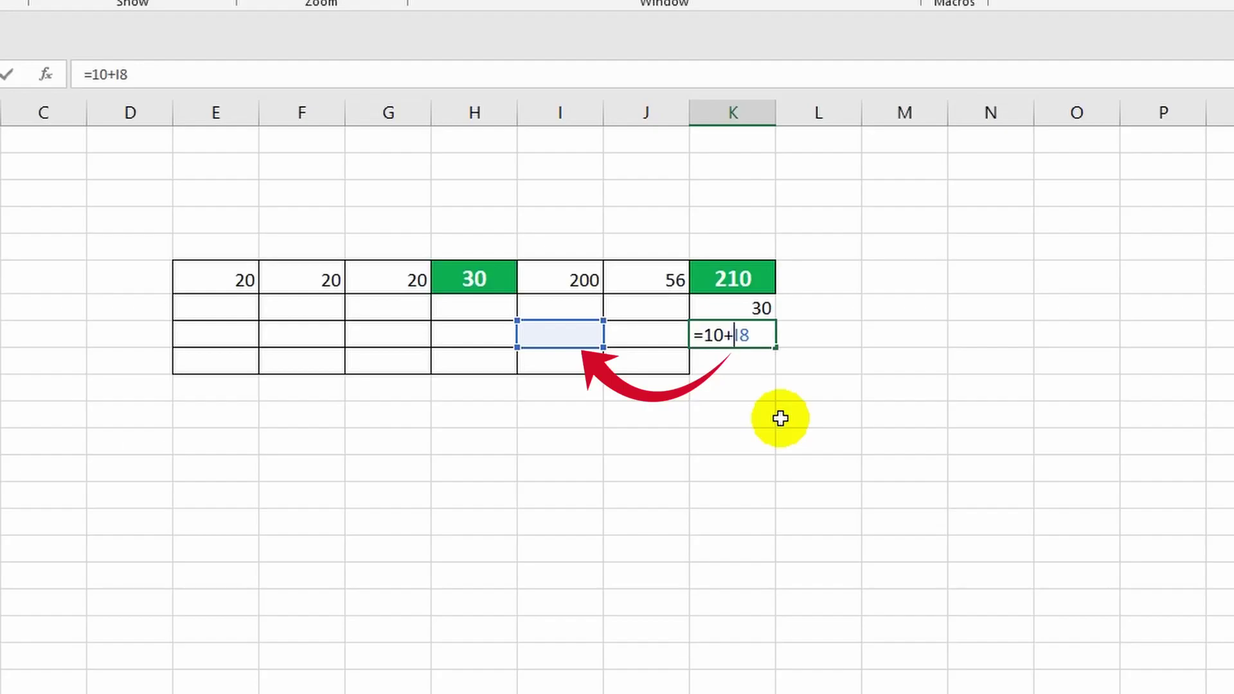
{"action": "key", "text": "Escape"}
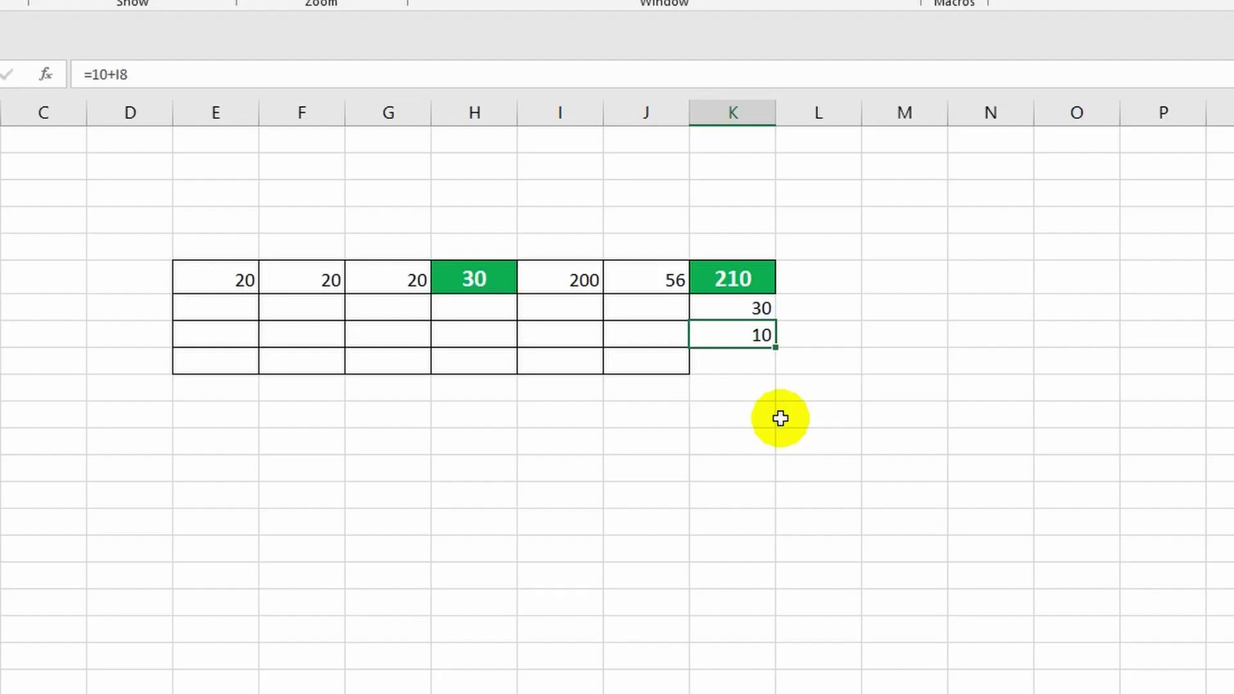
Copy the green 30 cell and paste only its formatting into K9
{"action": "left_click", "coordinate": [473, 277]}
{"action": "key", "text": "ctrl+c"}
{"action": "left_click", "coordinate": [746, 360]}
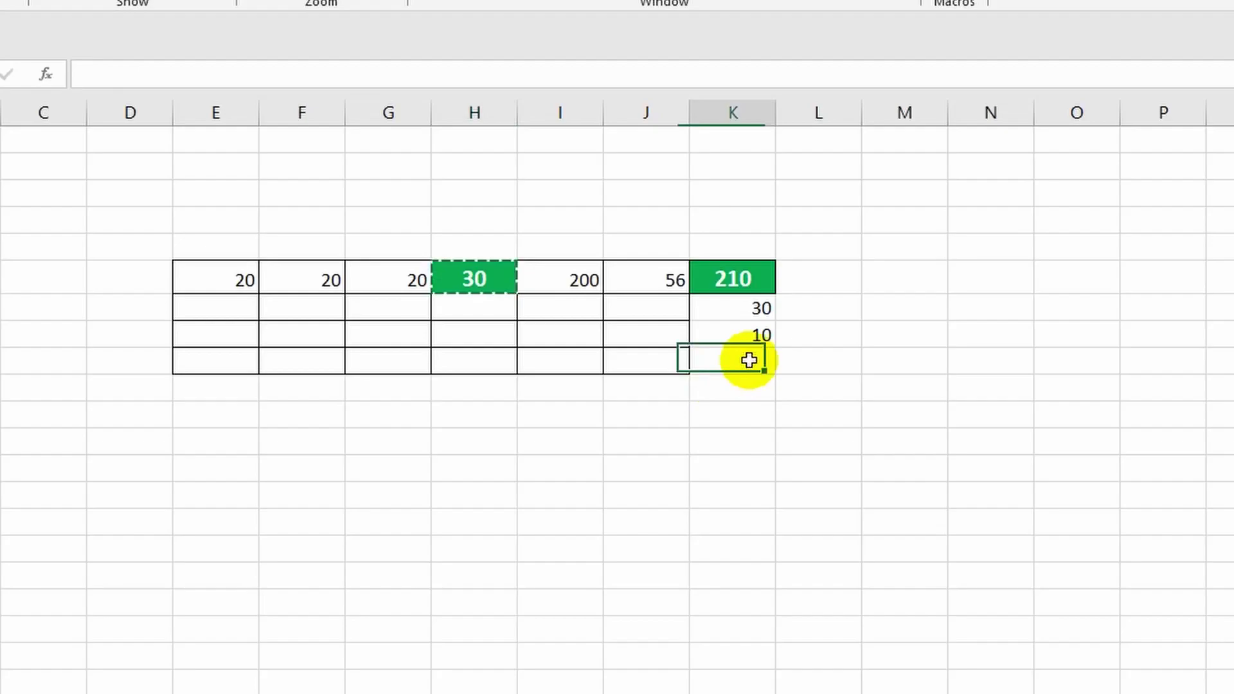
{"action": "right_click", "coordinate": [733, 361]}
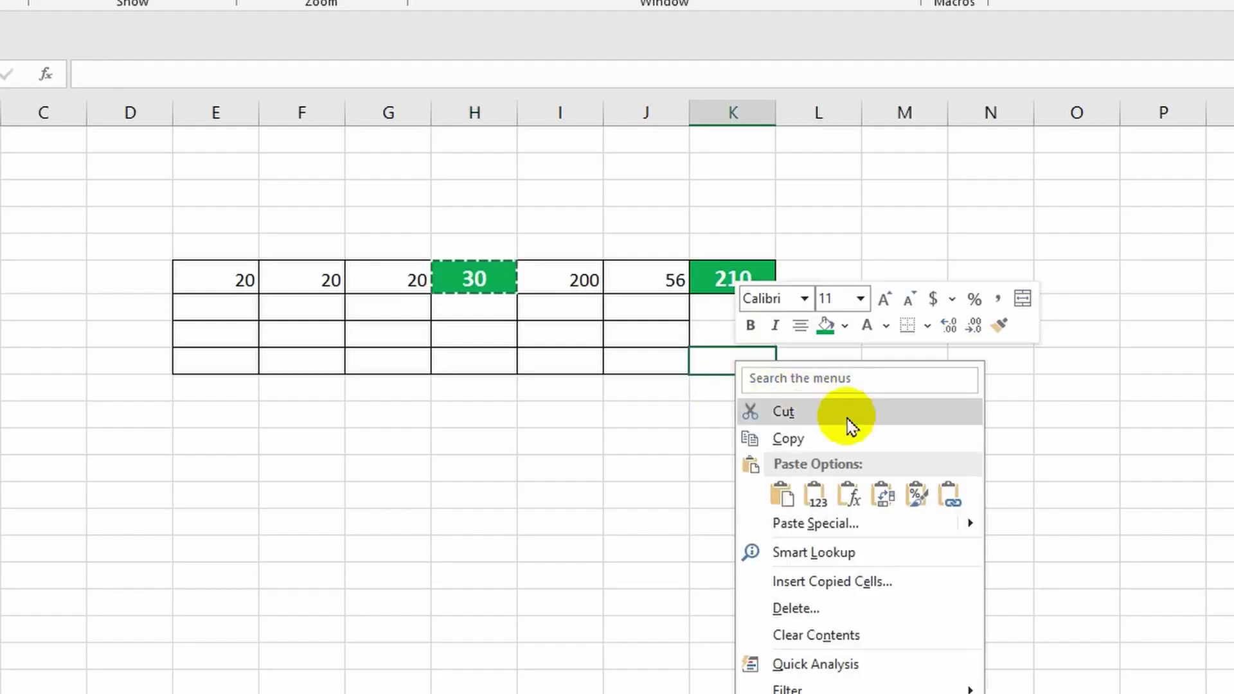
{"action": "left_click", "coordinate": [913, 497]}
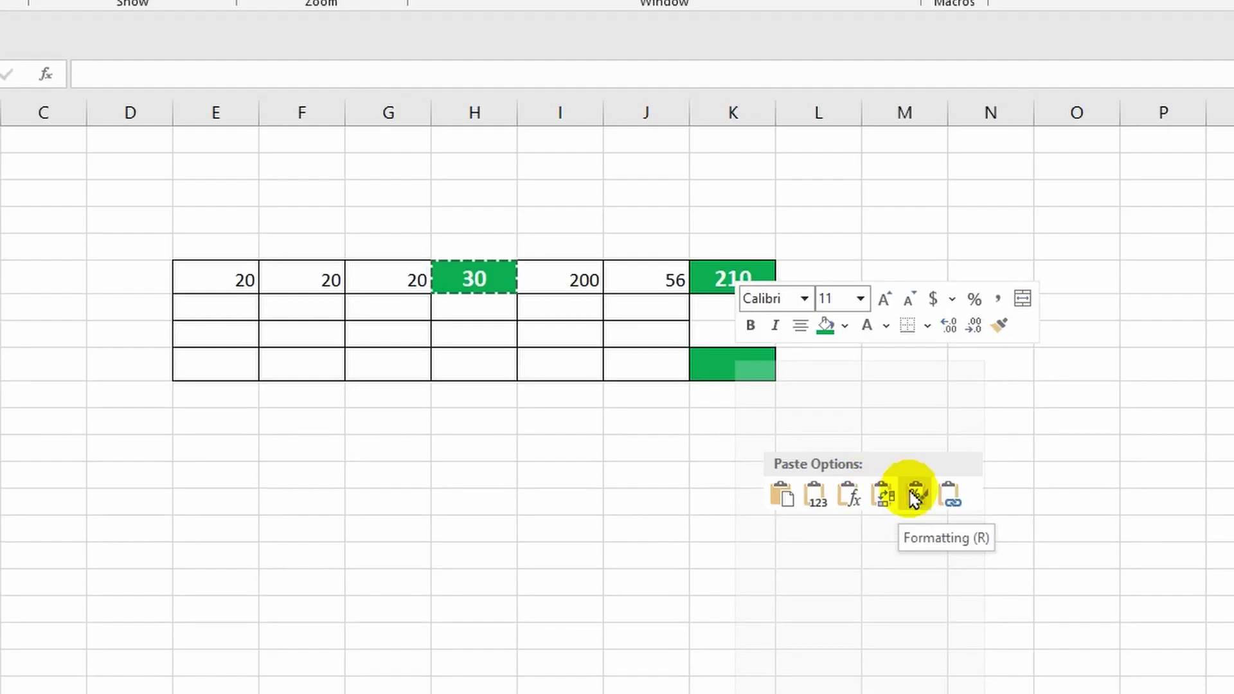
{"action": "left_click", "coordinate": [913, 497]}
{"action": "left_click", "coordinate": [873, 509]}
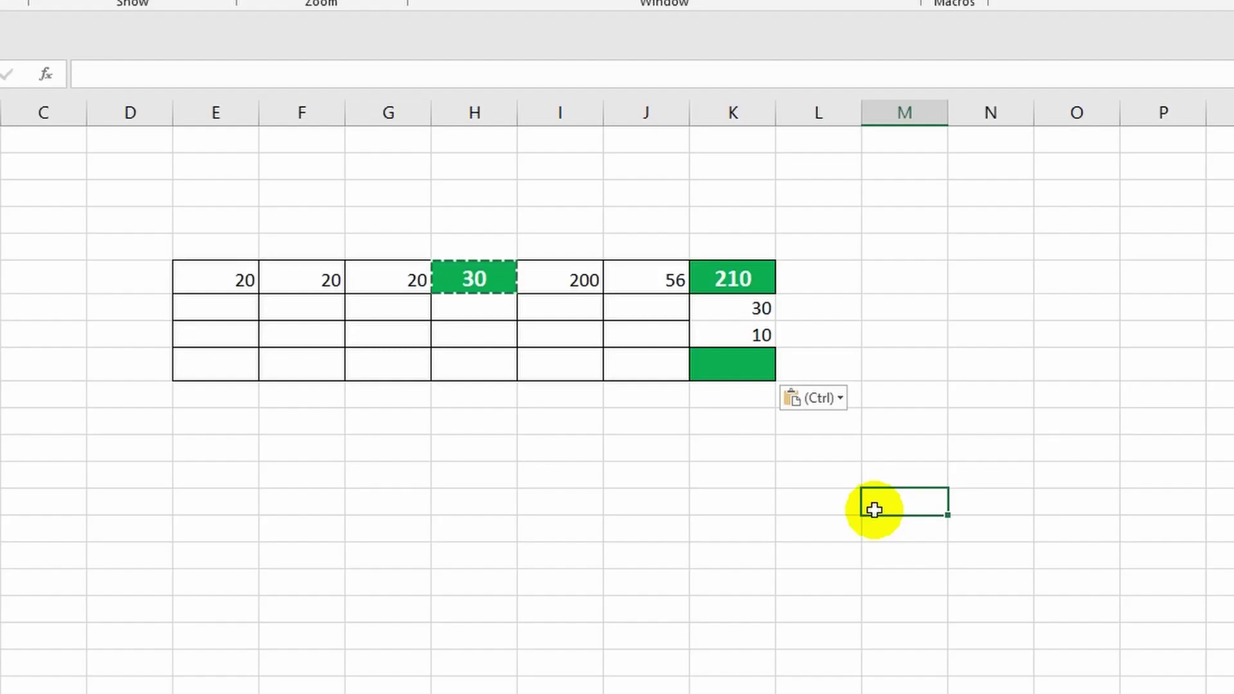
Paste Special into K10 using All except borders, showing a green bold 10
{"action": "left_click", "coordinate": [726, 399]}
{"action": "right_click", "coordinate": [731, 404]}
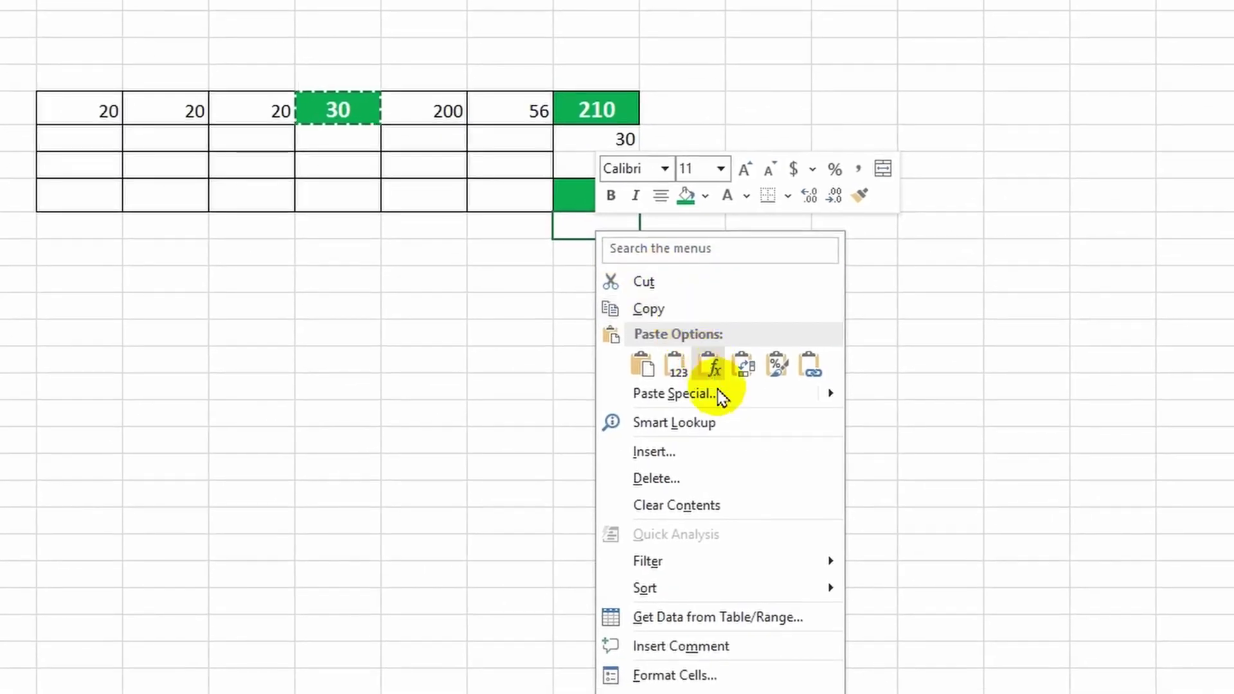
{"action": "left_click", "coordinate": [674, 394]}
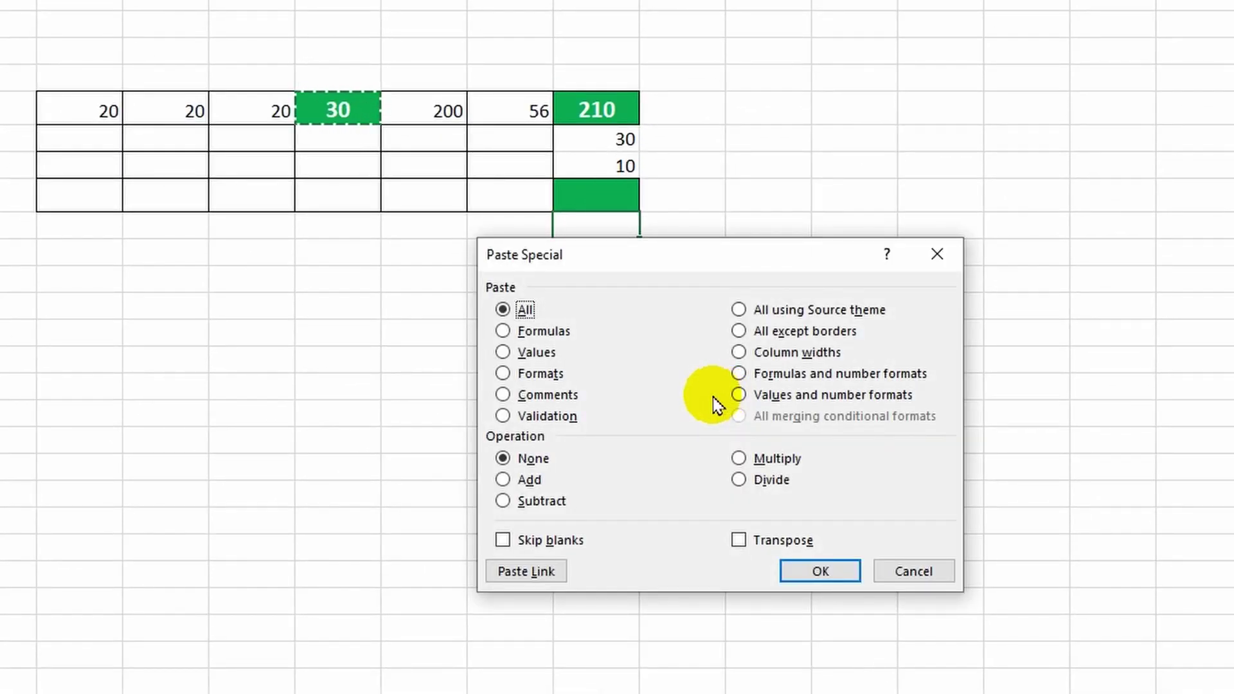
{"action": "left_click", "coordinate": [738, 331]}
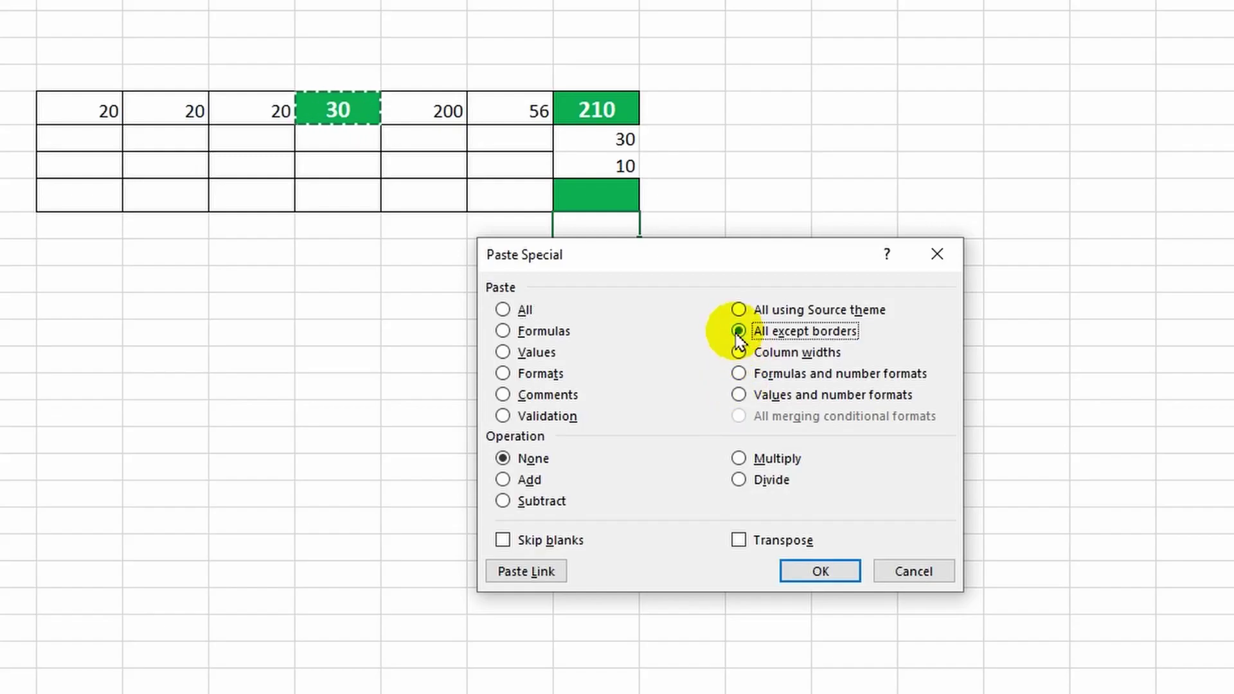
{"action": "left_click", "coordinate": [817, 577]}
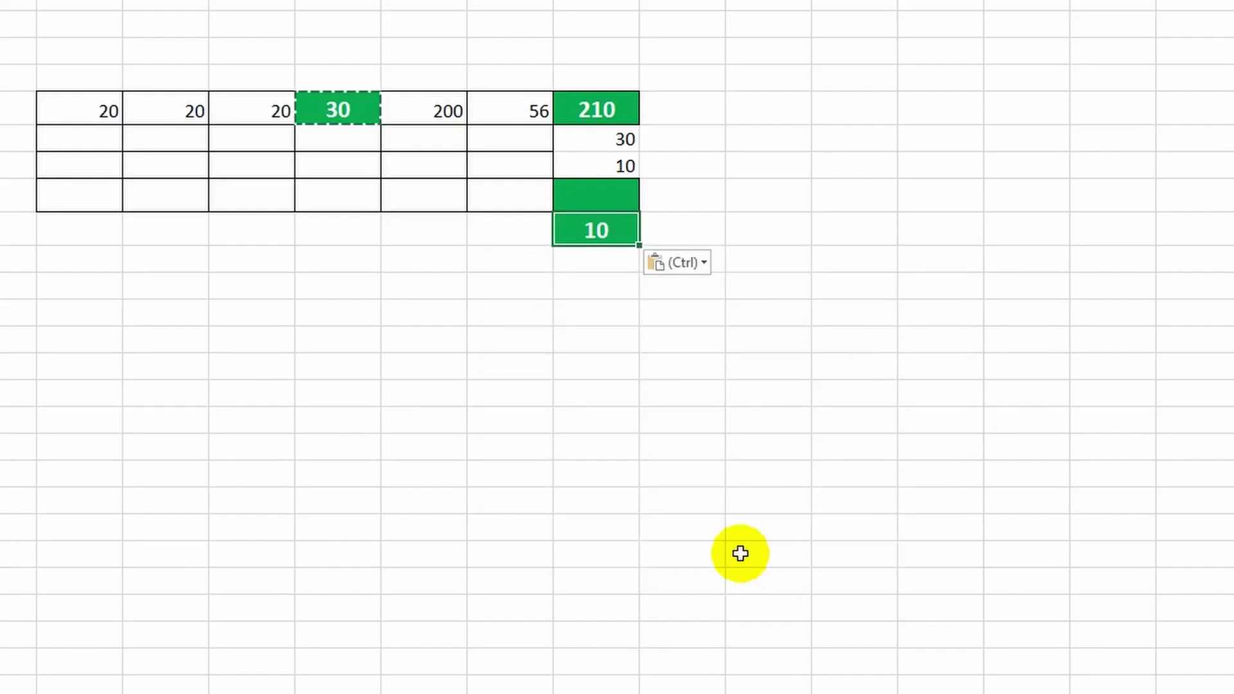
Click an empty cell and clear the copy marquee
{"action": "left_click", "coordinate": [740, 553]}
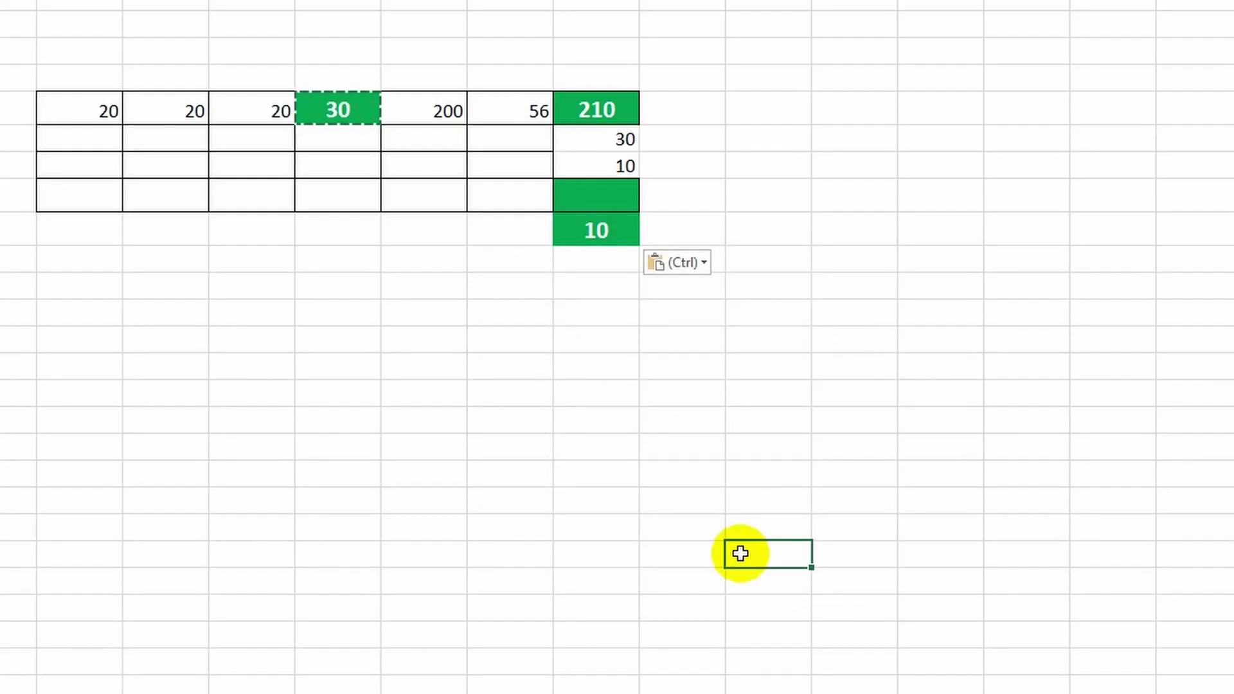
{"action": "key", "text": "Escape"}
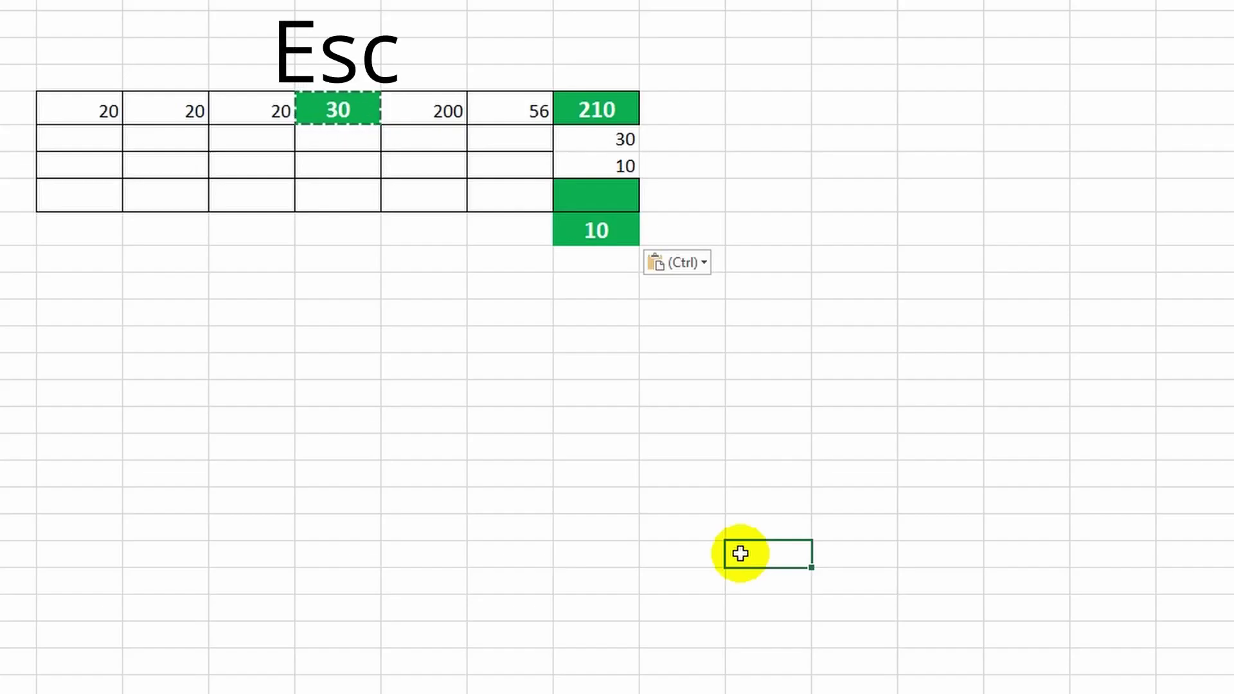
{"action": "key", "text": "Escape"}
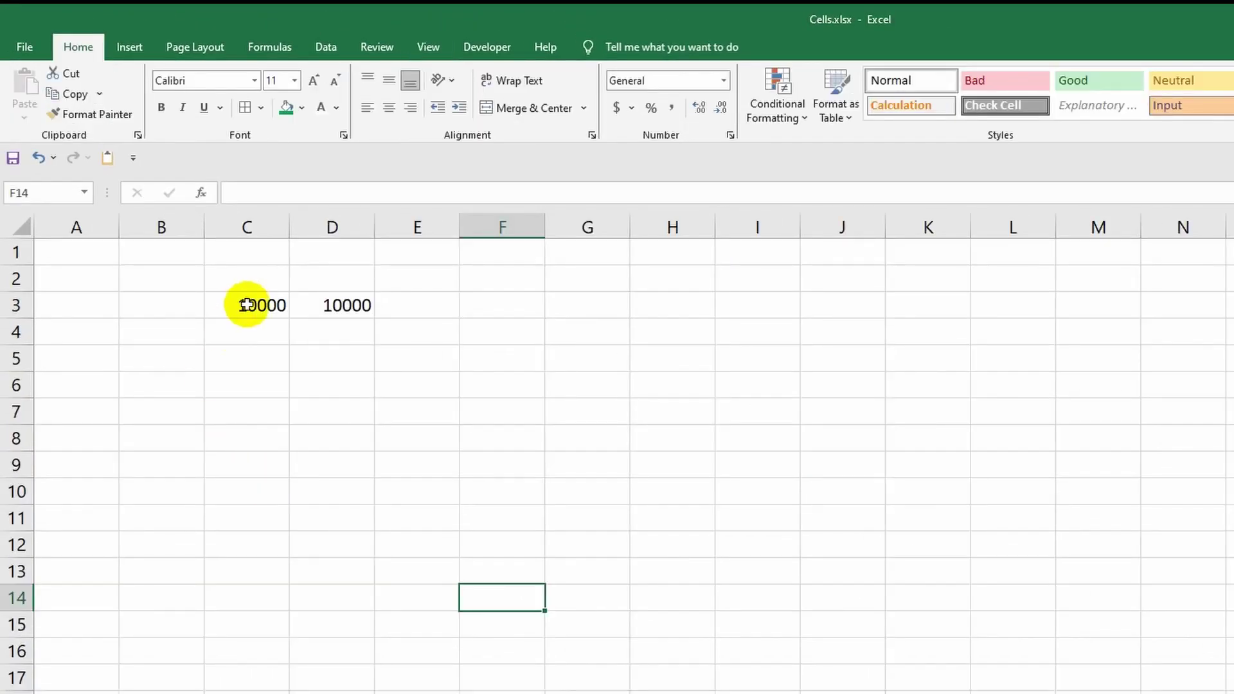
Select the 10000 in cell C3
{"action": "left_click", "coordinate": [248, 303]}
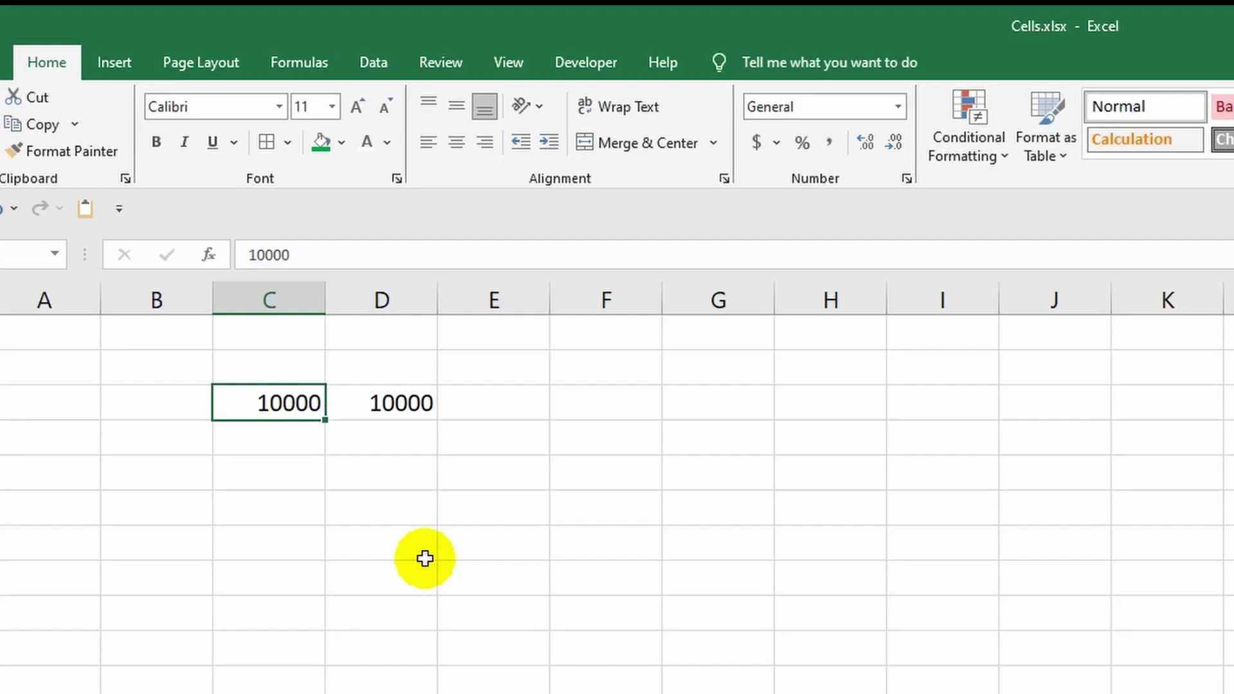
Apply the Accounting number format to the 10000 in D3
{"action": "left_click", "coordinate": [383, 412]}
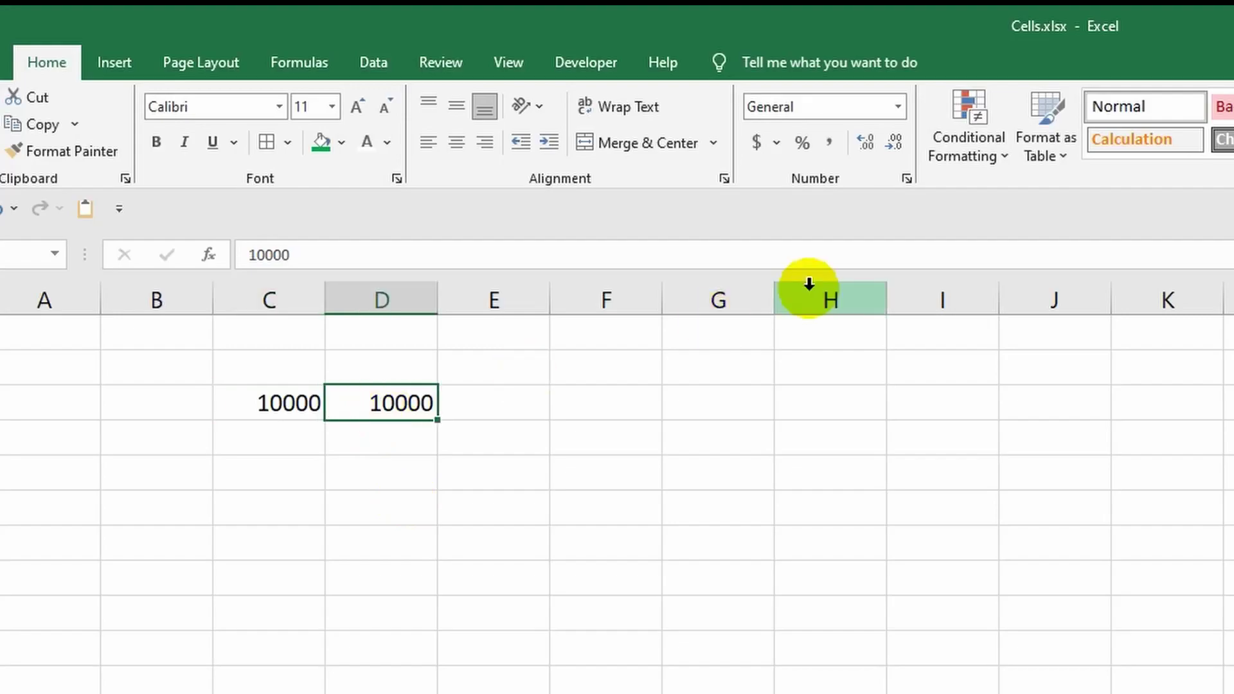
{"action": "left_click", "coordinate": [898, 110]}
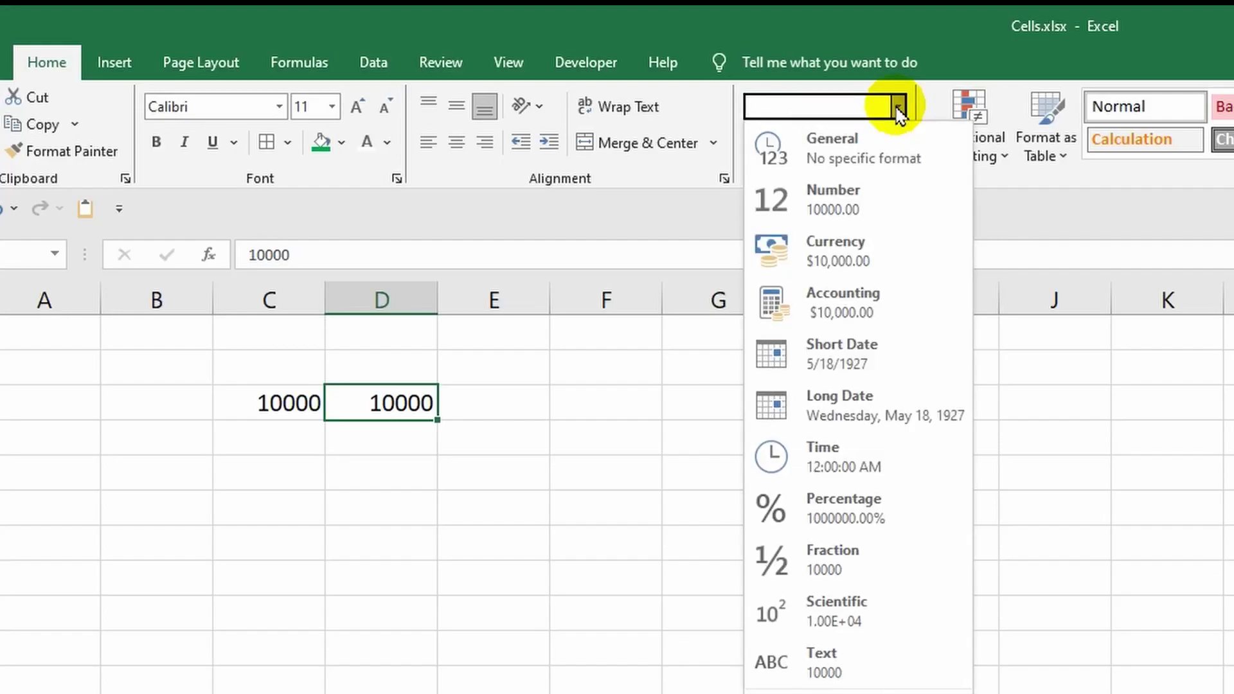
{"action": "left_click", "coordinate": [845, 302]}
Widen column C and left-align the 10000 in C3
{"action": "left_click", "coordinate": [638, 450]}
{"action": "left_click_drag", "start_coordinate": [325, 295], "coordinate": [388, 287]}
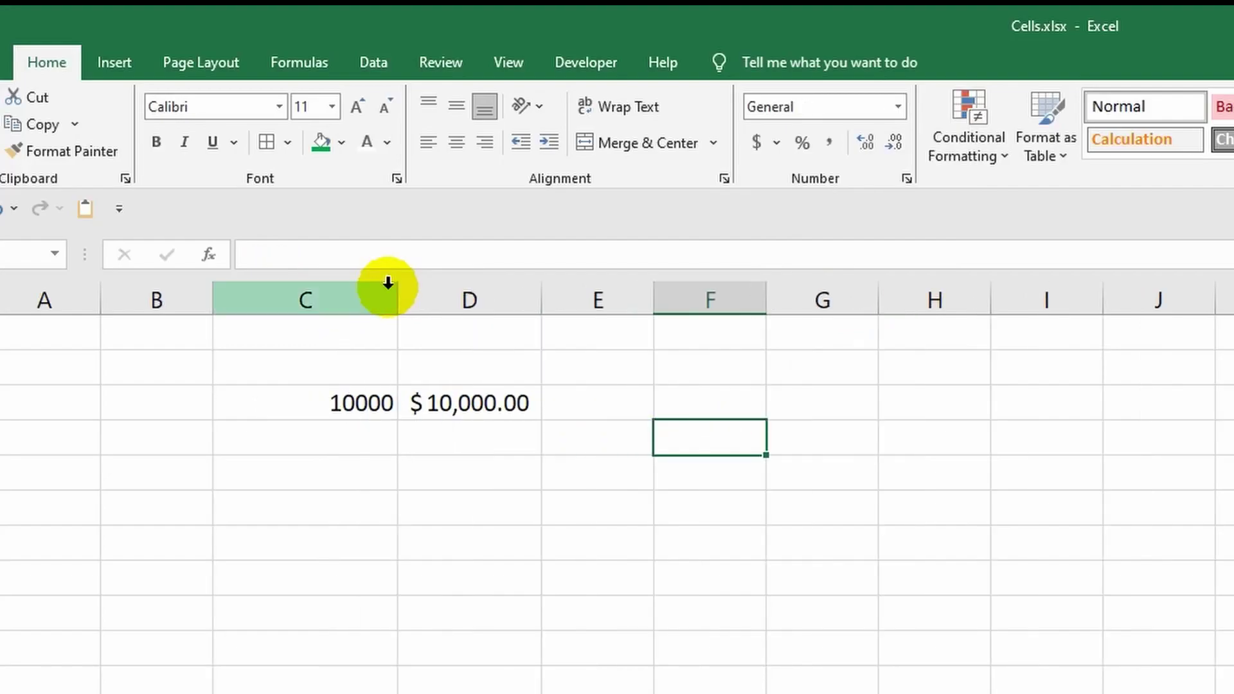
{"action": "left_click", "coordinate": [325, 398]}
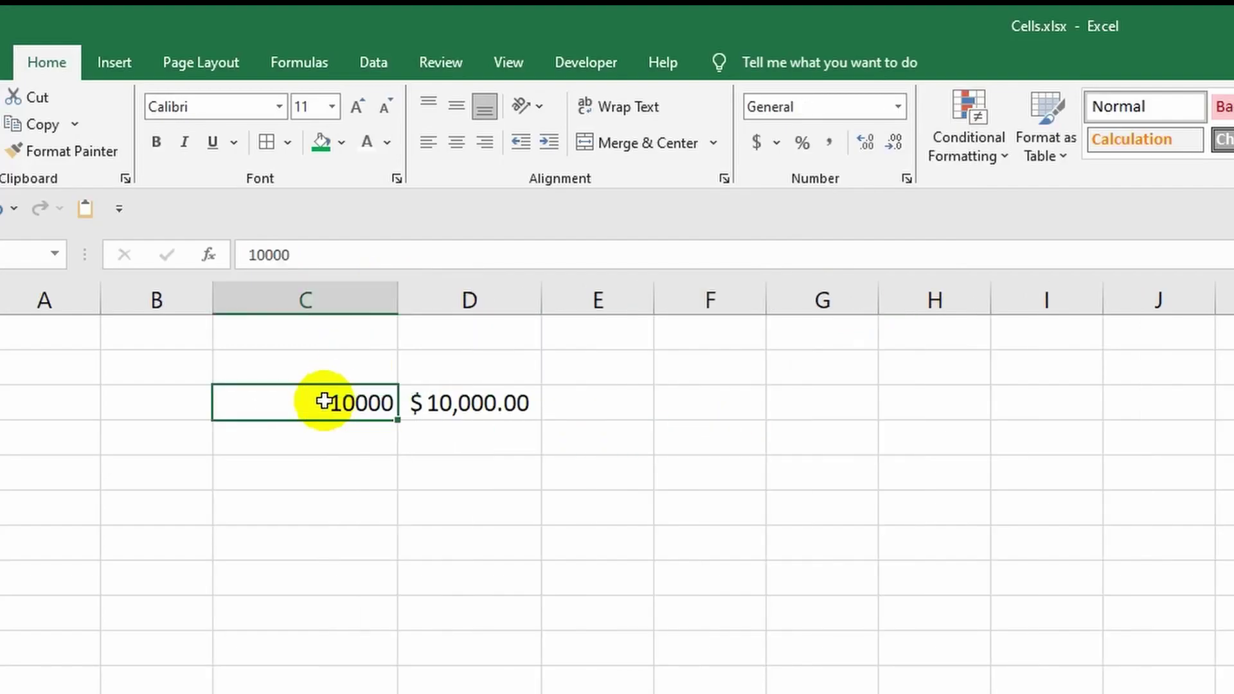
{"action": "left_click", "coordinate": [426, 141]}
{"action": "left_click", "coordinate": [447, 611]}
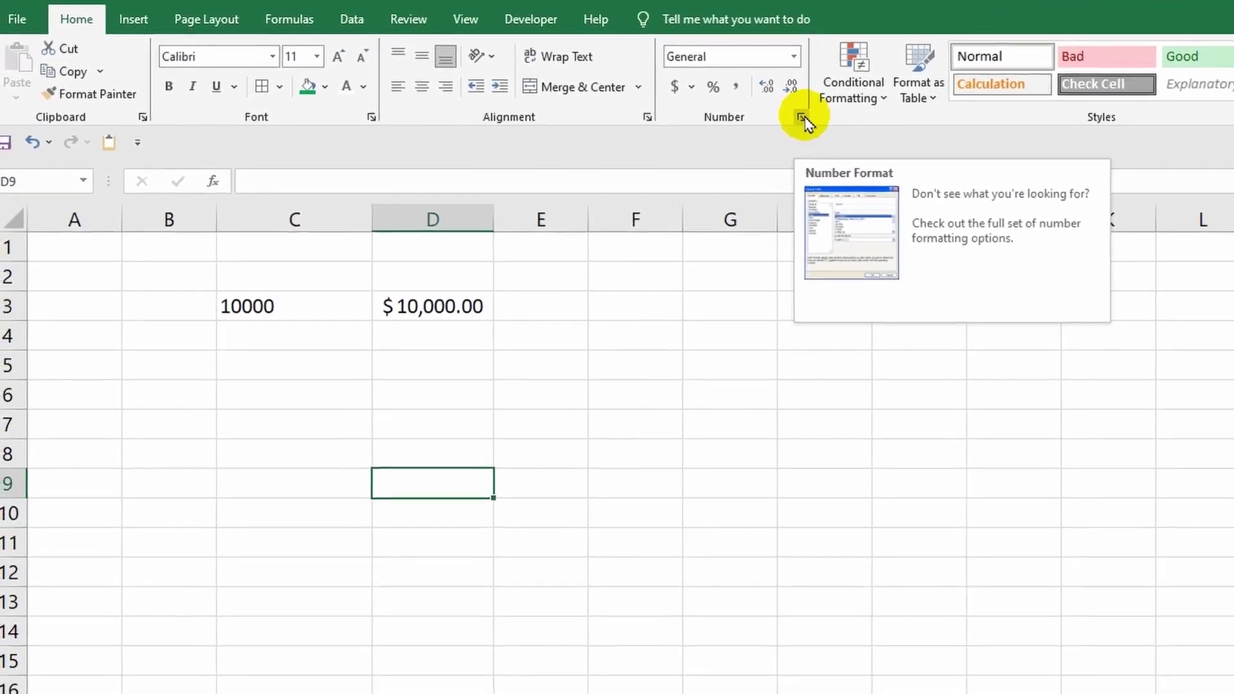
Open the Format Cells dialog from the Number group launcher, reposition it, and close it
{"action": "left_click", "coordinate": [906, 179]}
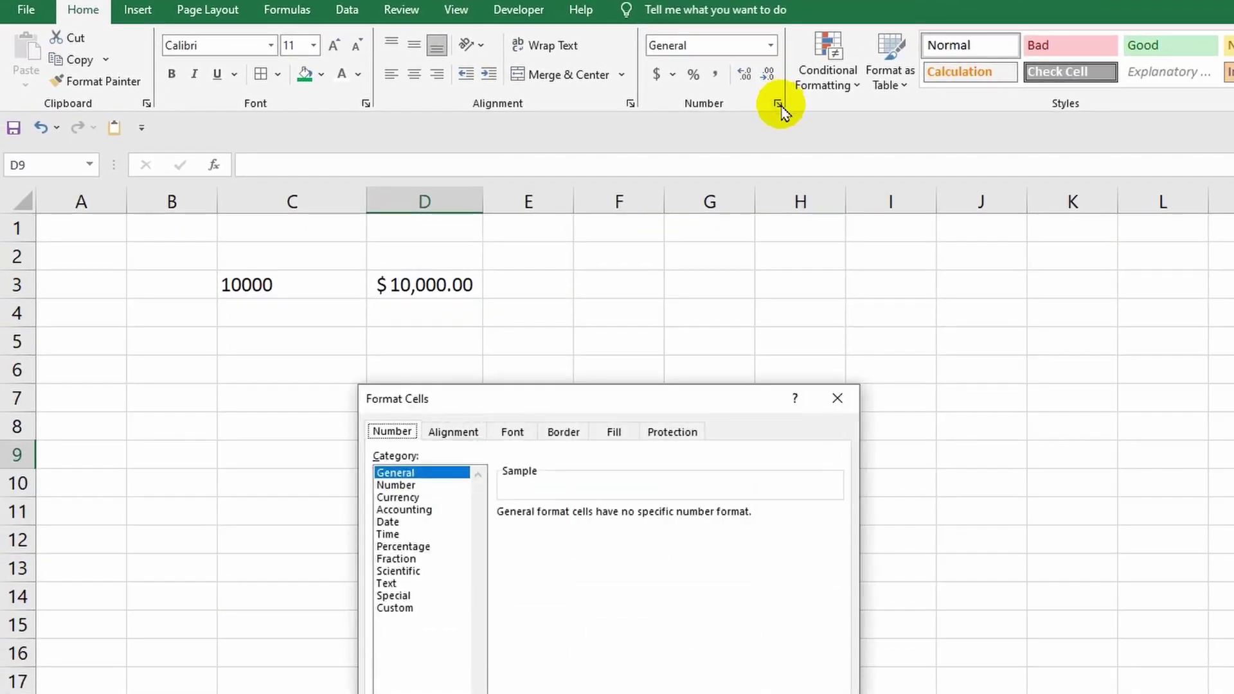
{"action": "left_click_drag", "start_coordinate": [717, 401], "coordinate": [871, 228]}
{"action": "left_click", "coordinate": [991, 225]}
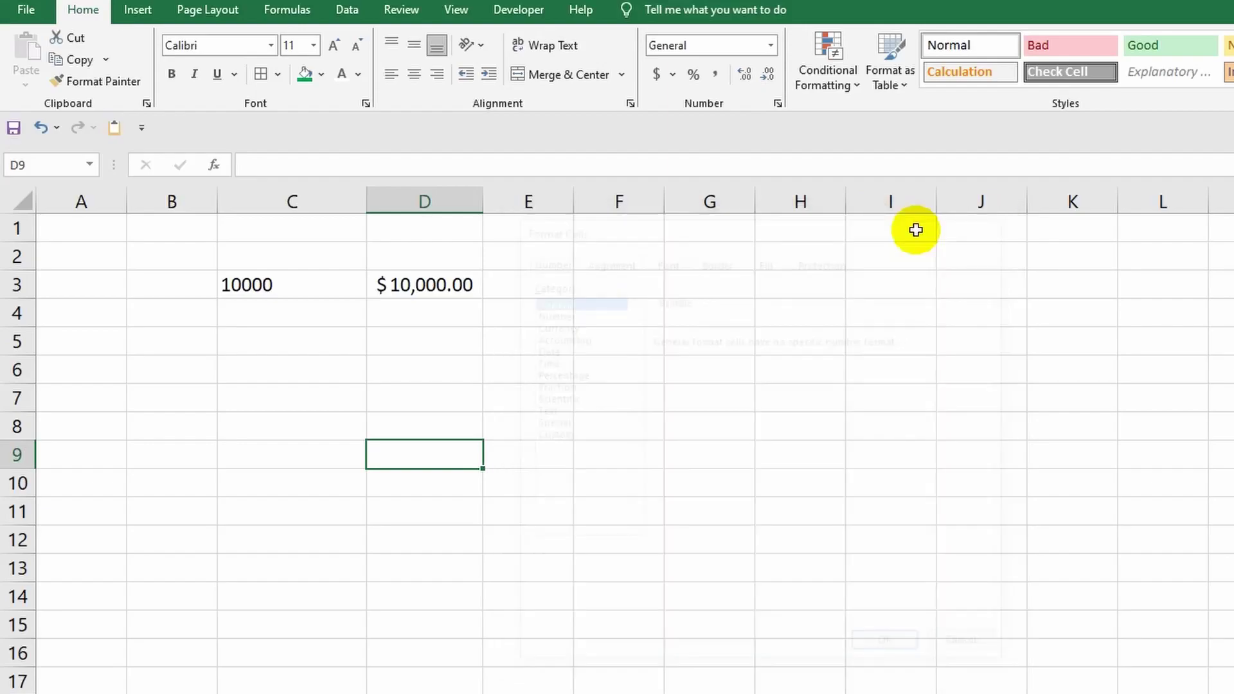
Open Format Cells for D3 from the right-click menu, close it, then reopen it with Ctrl+1
{"action": "left_click", "coordinate": [458, 288]}
{"action": "right_click", "coordinate": [460, 291]}
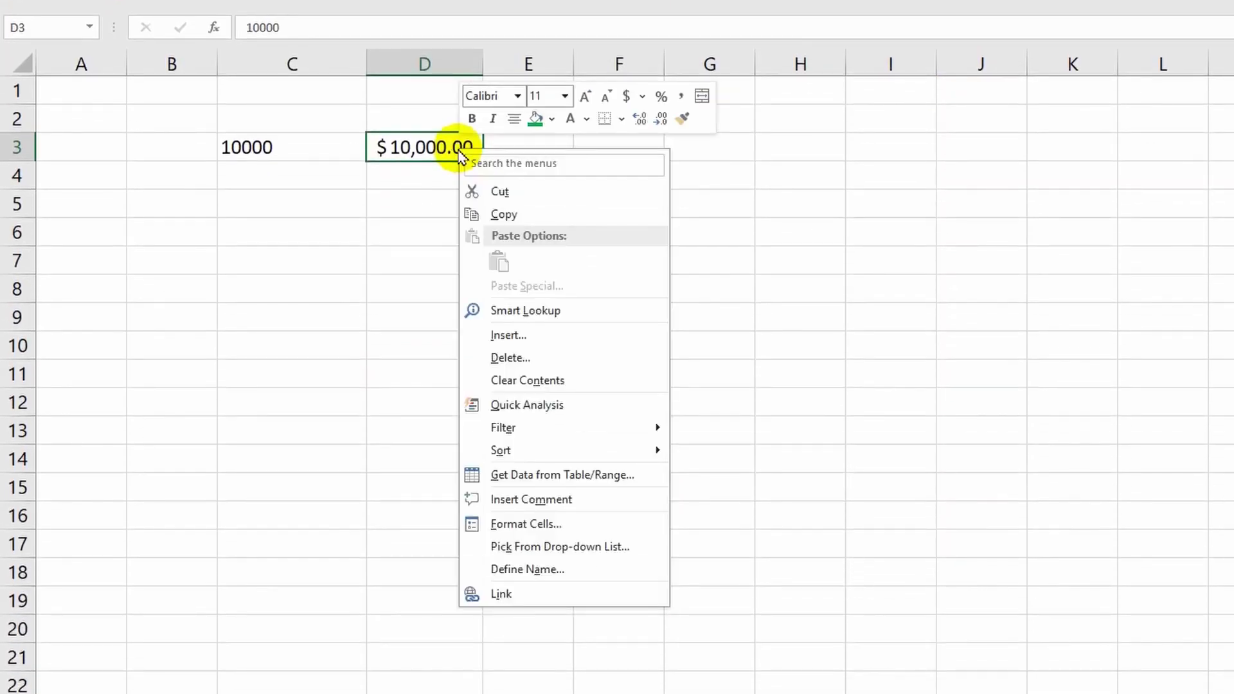
{"action": "left_click", "coordinate": [525, 524]}
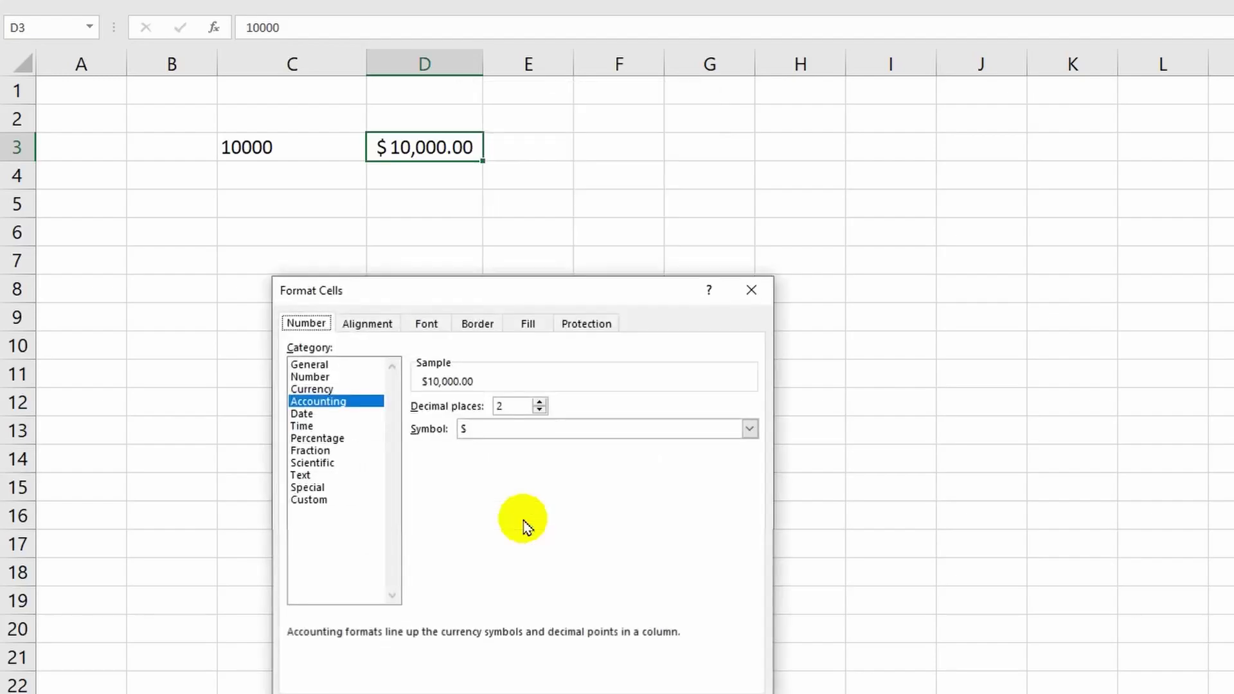
{"action": "left_click_drag", "start_coordinate": [435, 294], "coordinate": [656, 108]}
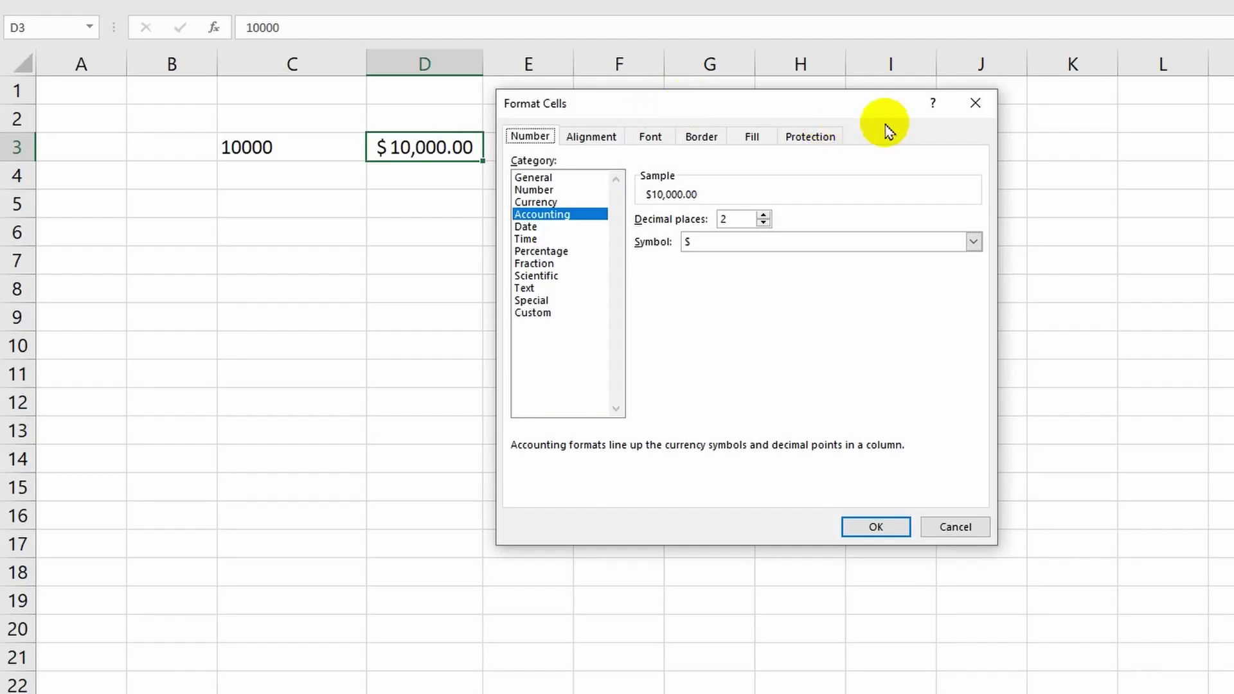
{"action": "left_click", "coordinate": [975, 106]}
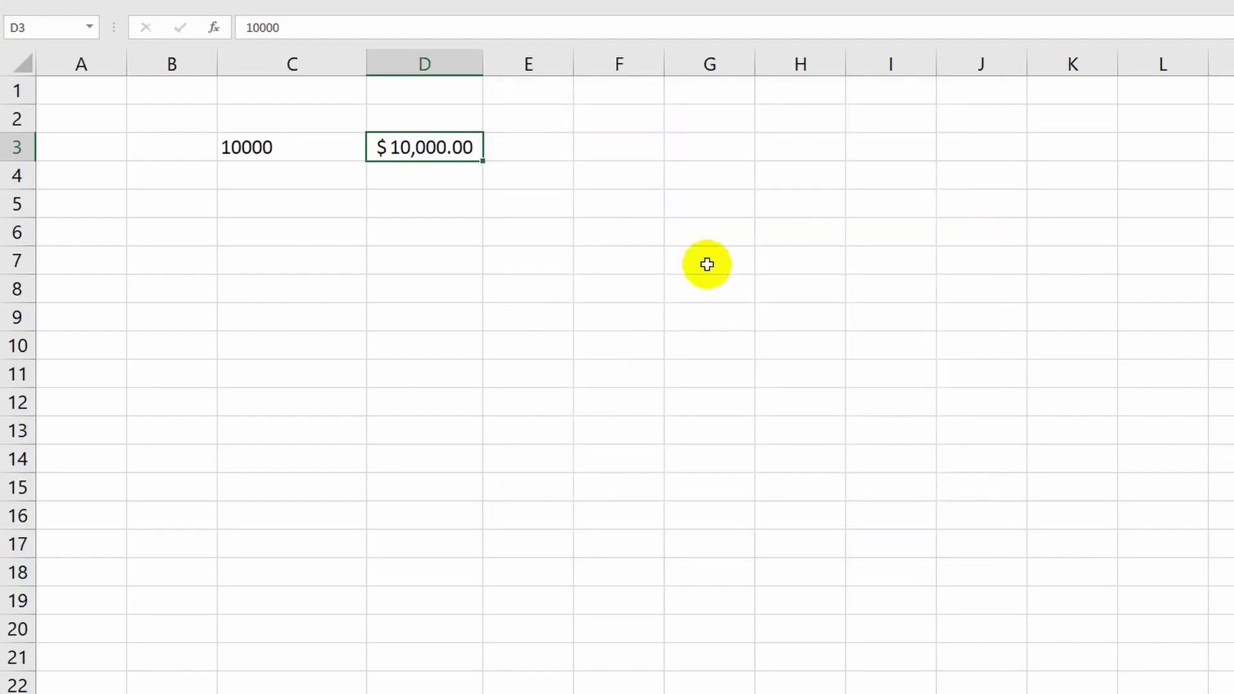
{"action": "key", "text": "ctrl+1"}
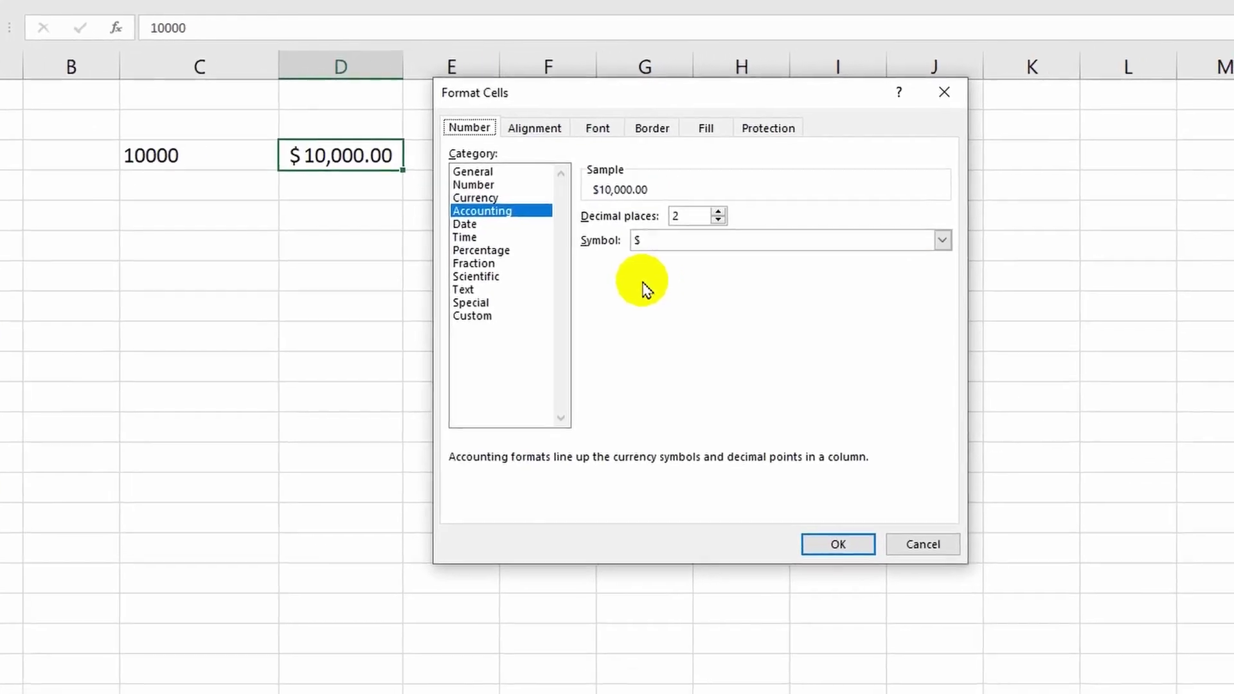
Look through the Alignment, Font, Border, Fill and Protection tabs, then return to Number
{"action": "left_click", "coordinate": [506, 136]}
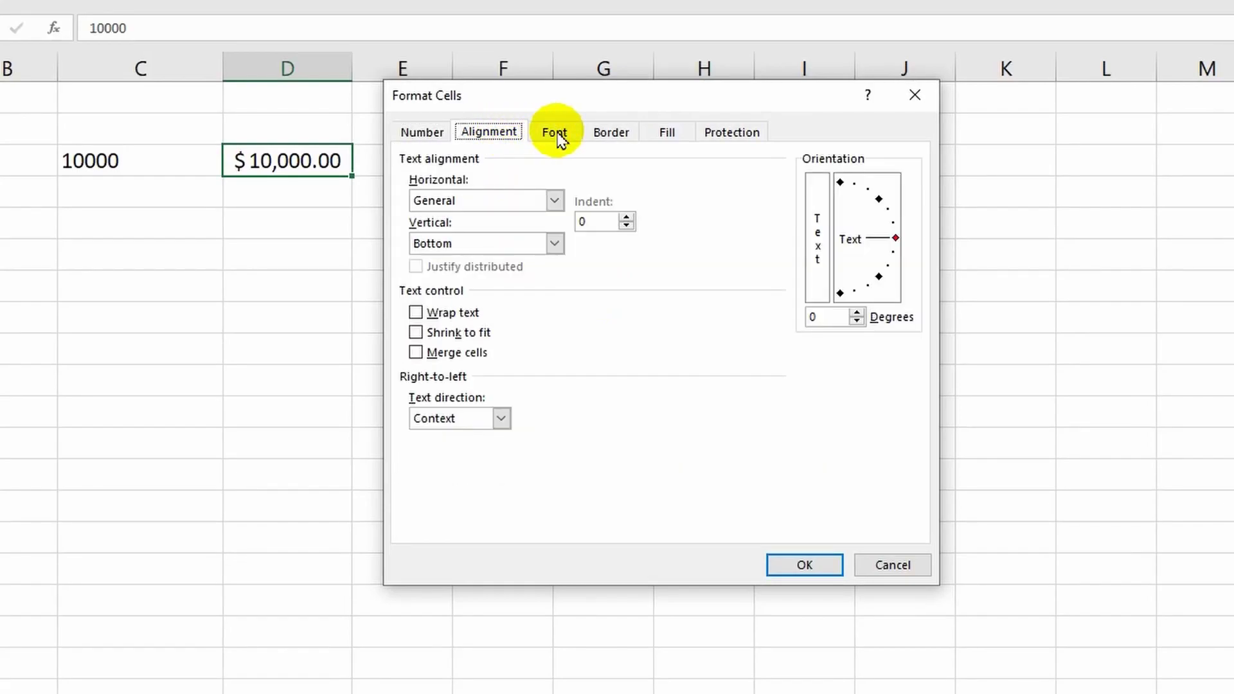
{"action": "left_click", "coordinate": [561, 134]}
{"action": "left_click", "coordinate": [620, 136]}
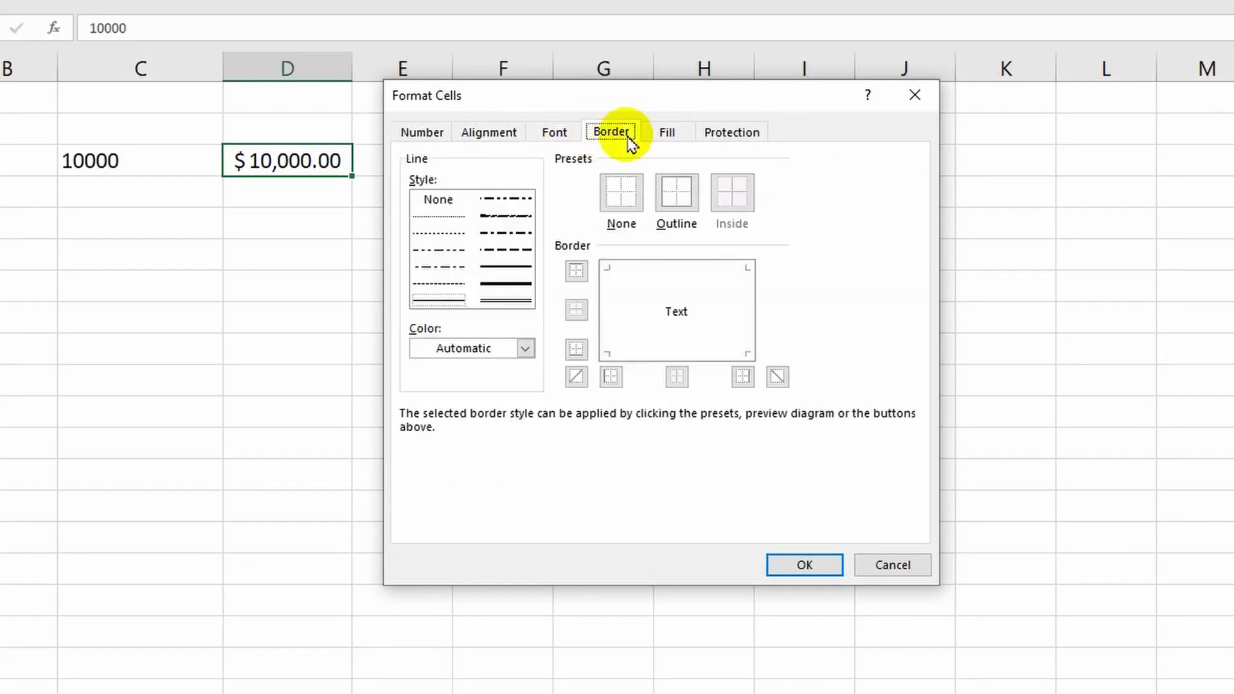
{"action": "left_click", "coordinate": [667, 136]}
{"action": "left_click", "coordinate": [733, 135]}
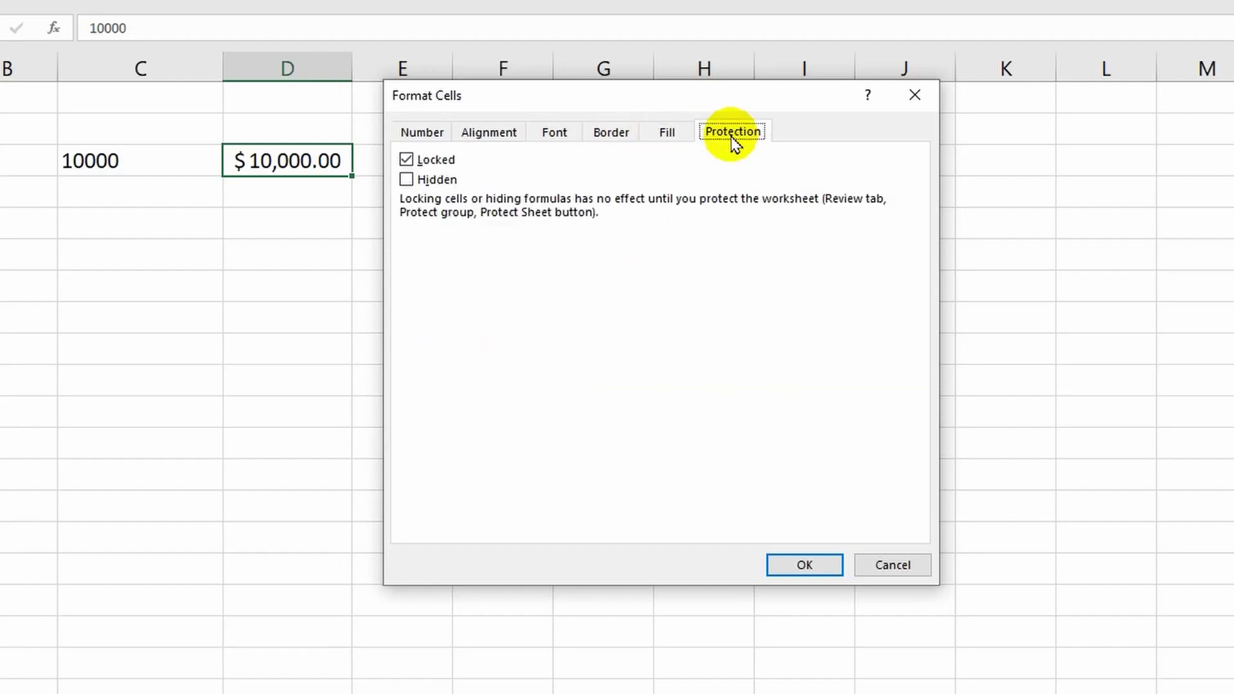
{"action": "left_click", "coordinate": [432, 135]}
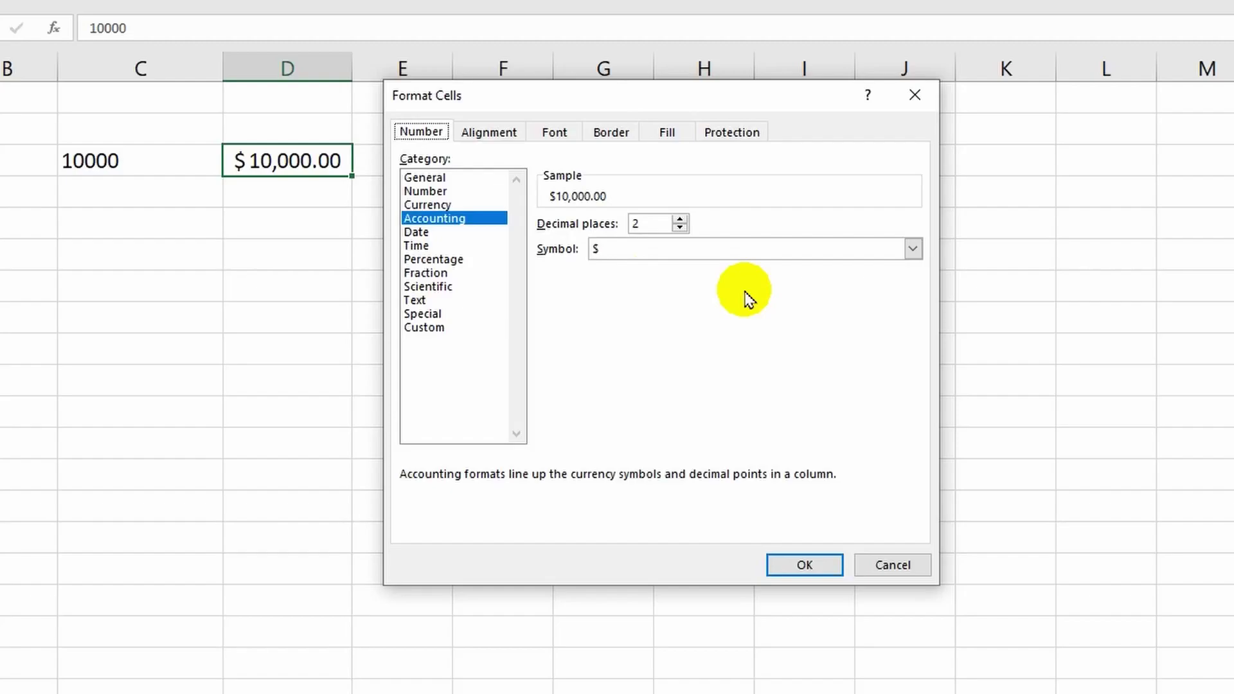
Set D3's Accounting format to 0 decimal places with the $ symbol and apply it
{"action": "left_click", "coordinate": [679, 219]}
{"action": "left_click", "coordinate": [679, 219]}
{"action": "left_click", "coordinate": [679, 219]}
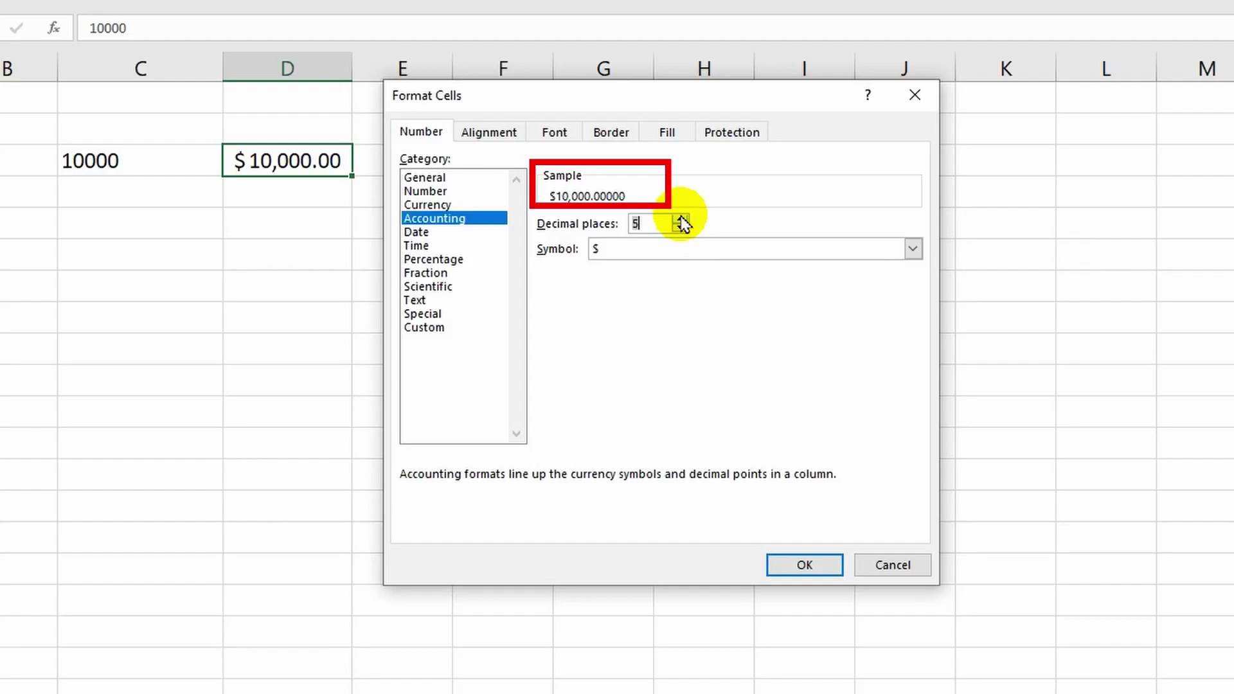
{"action": "key", "text": "BackSpace"}
{"action": "type", "text": "0"}
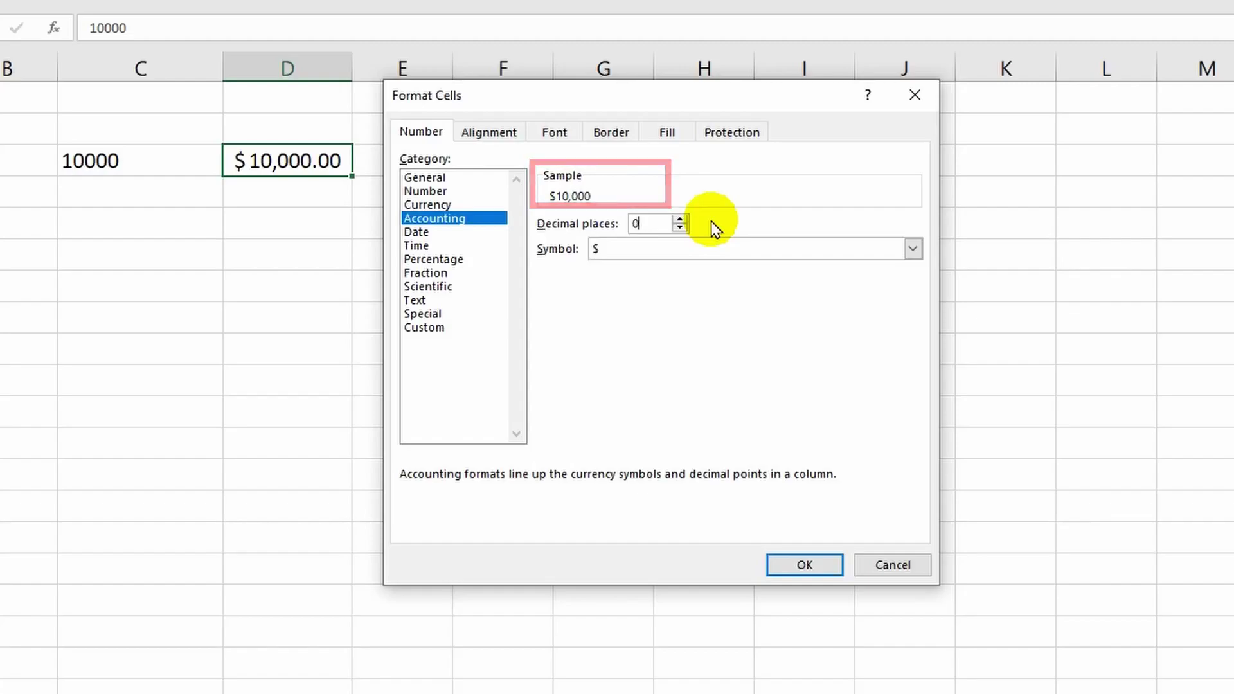
{"action": "left_click", "coordinate": [913, 250]}
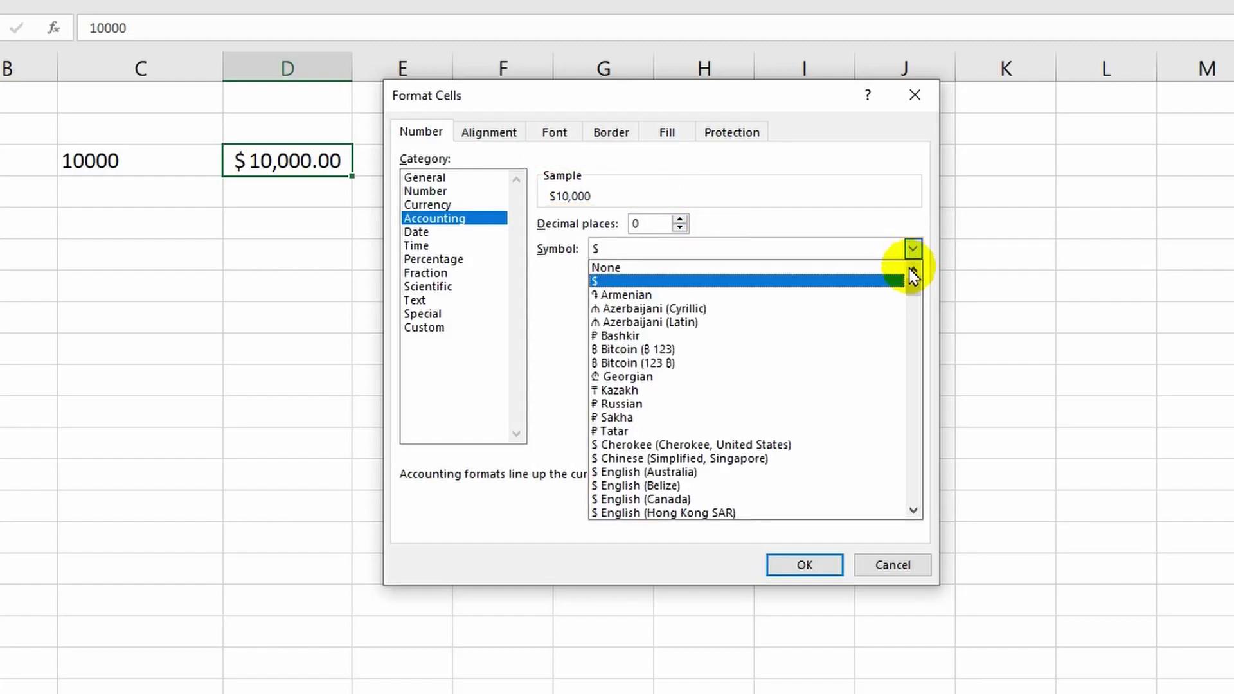
{"action": "left_click_drag", "start_coordinate": [914, 287], "coordinate": [914, 339]}
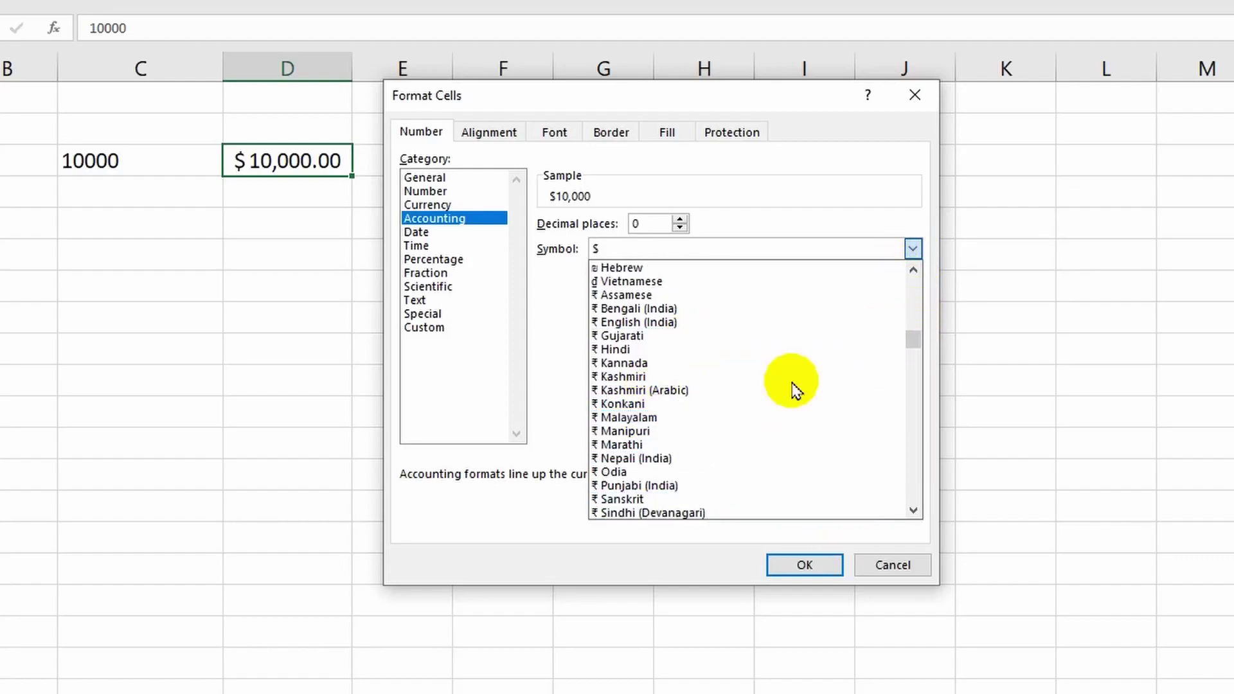
{"action": "left_click", "coordinate": [750, 196]}
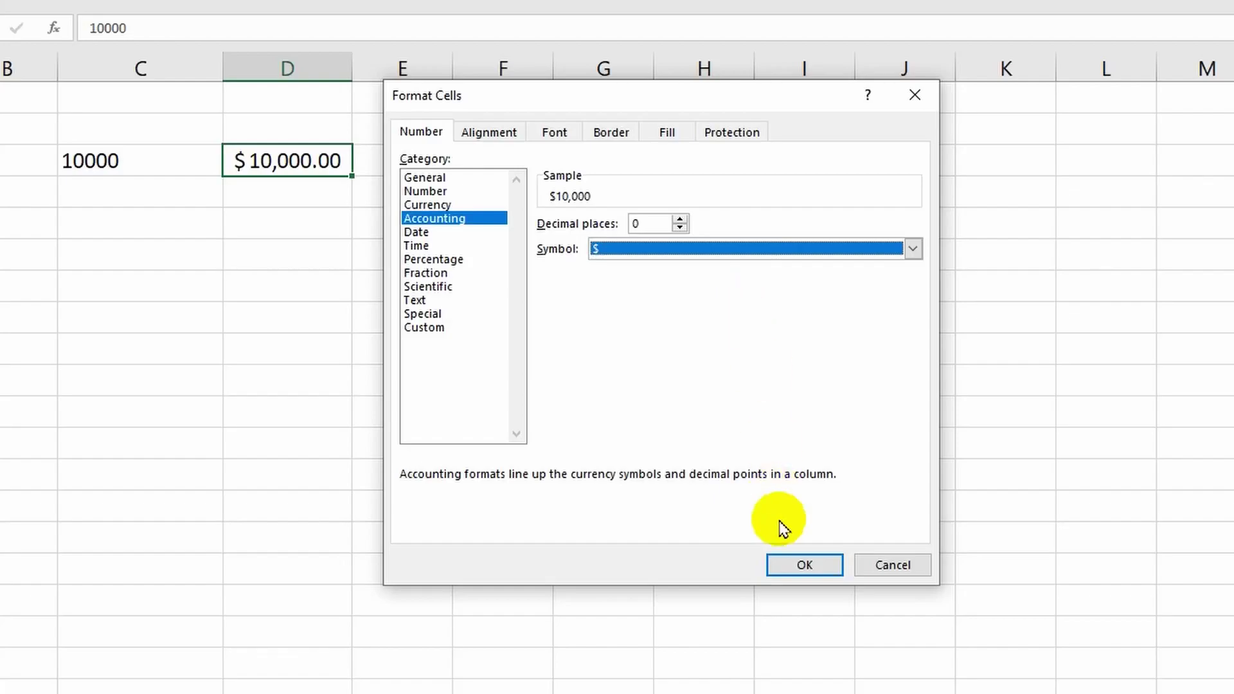
{"action": "left_click", "coordinate": [786, 567]}
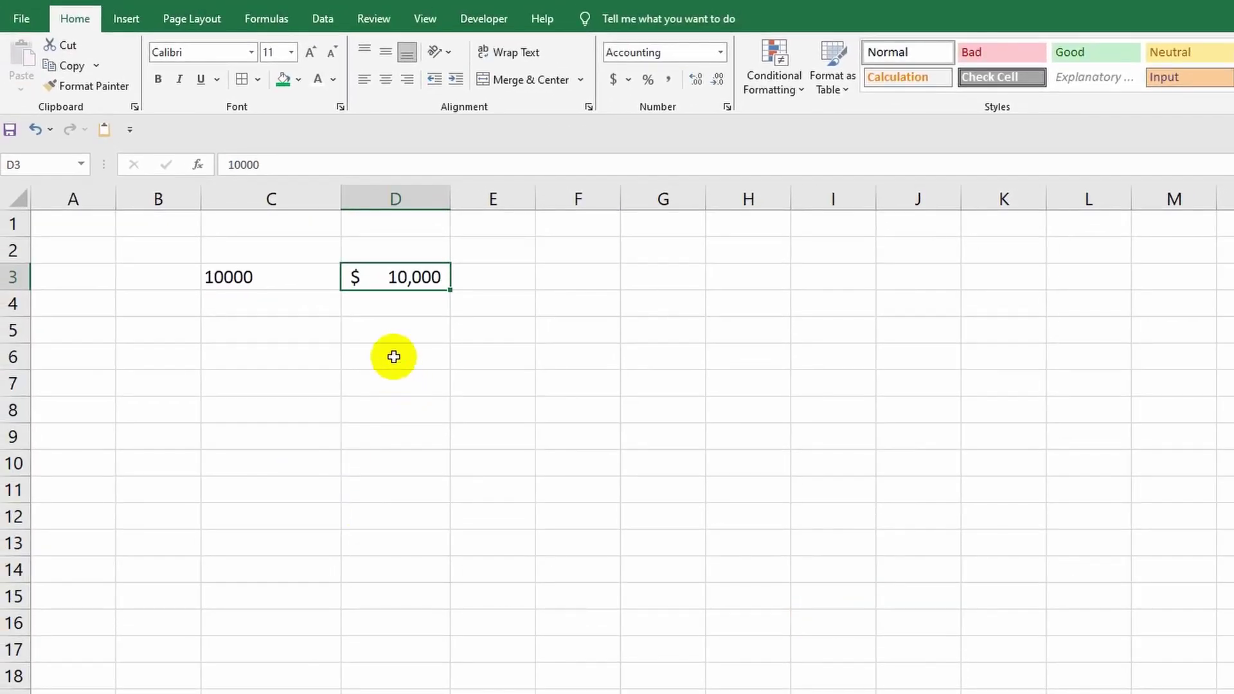
{"action": "left_click", "coordinate": [289, 365]}
{"action": "type", "text": "1578"}
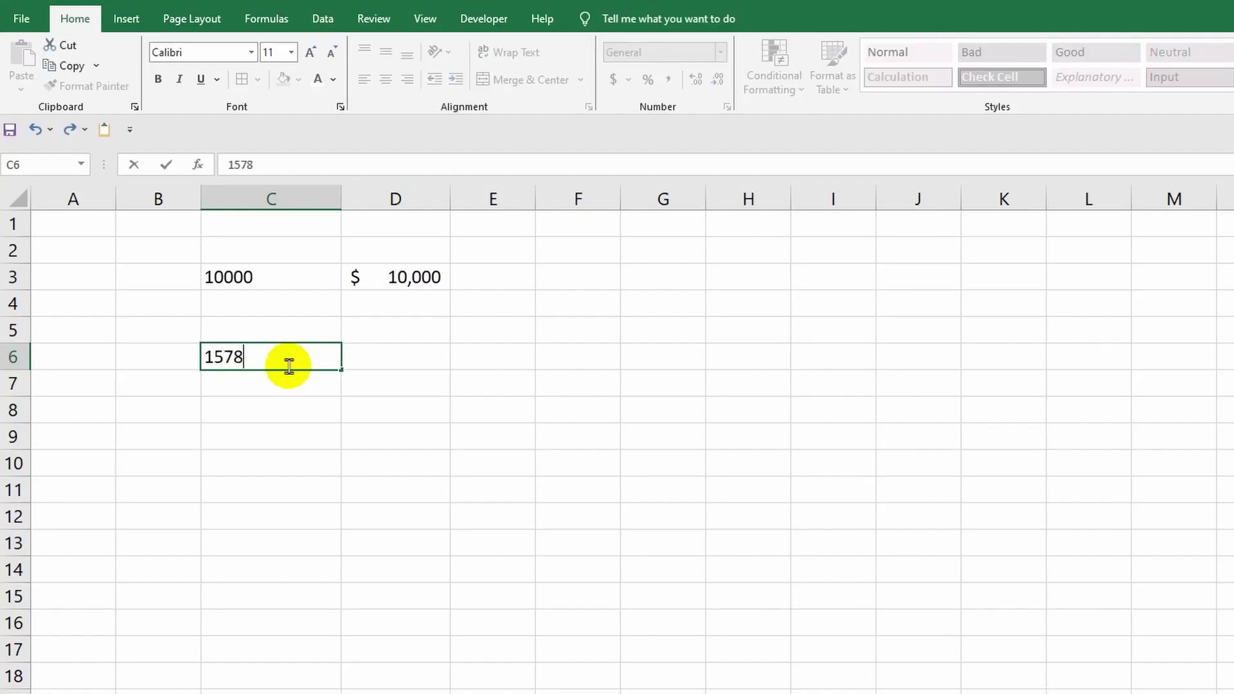
{"action": "type", "text": "20101740077077"}
{"action": "key", "text": "Return"}
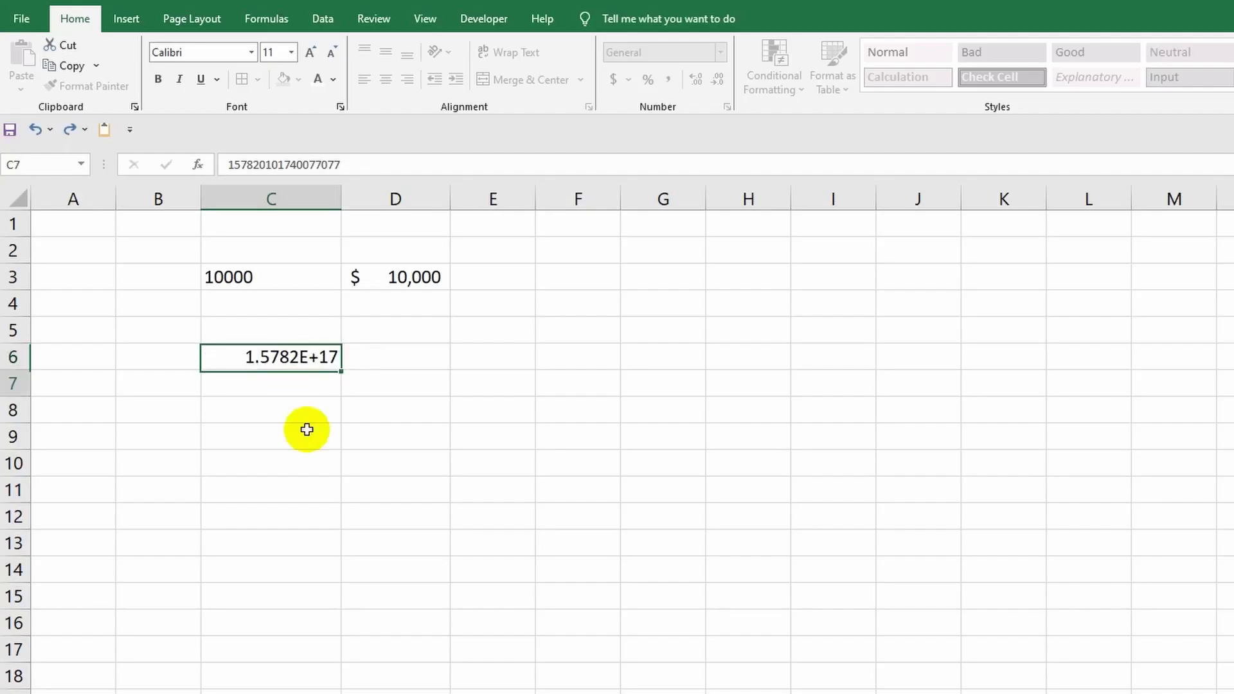
Format C6 as Currency and autofit column C so the value shows fully
{"action": "left_click", "coordinate": [273, 358]}
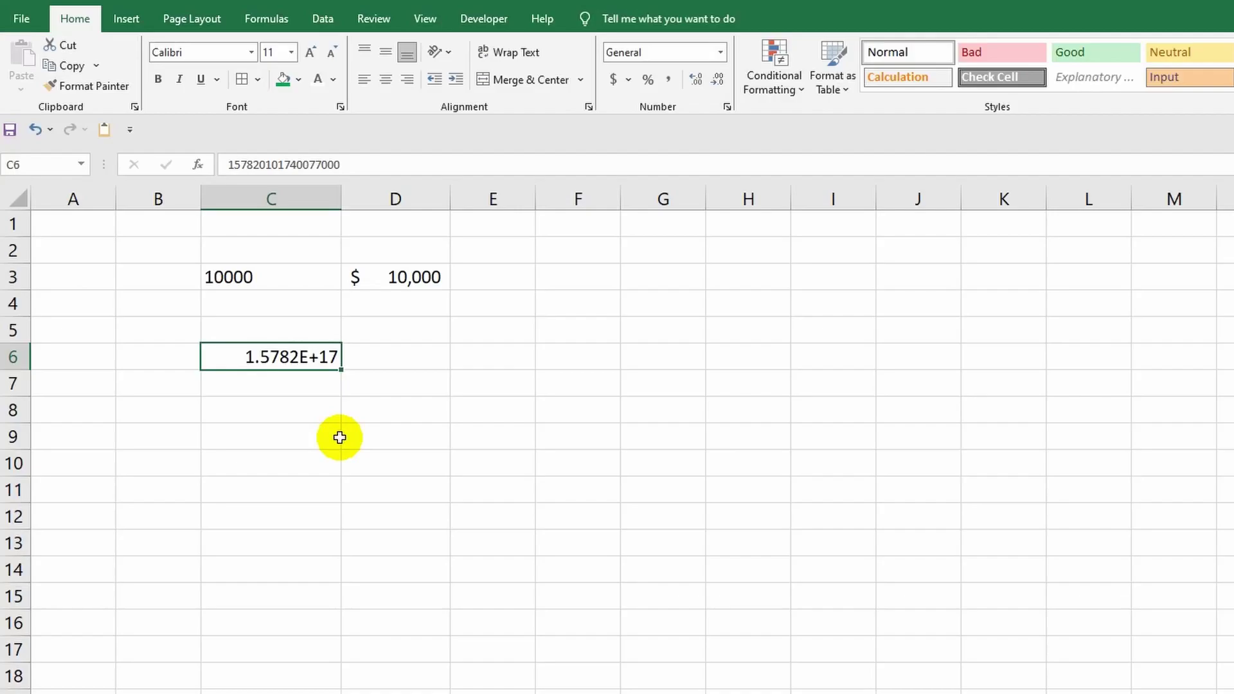
{"action": "left_click", "coordinate": [721, 52]}
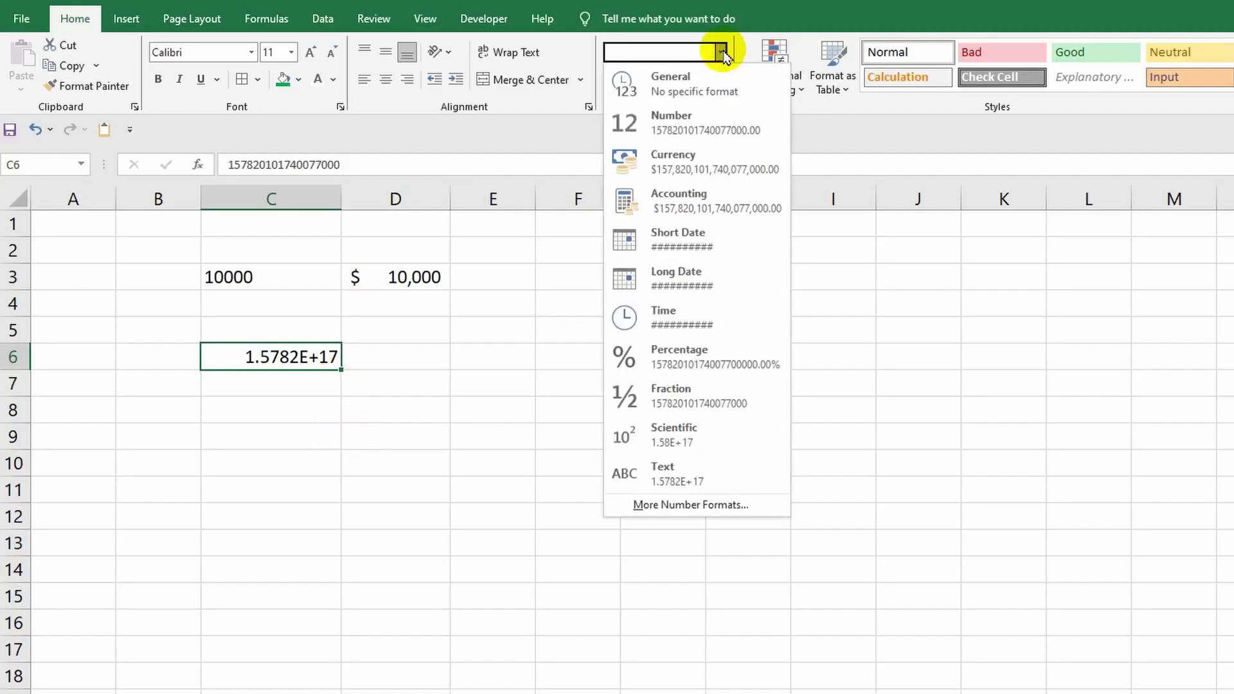
{"action": "left_click", "coordinate": [708, 177]}
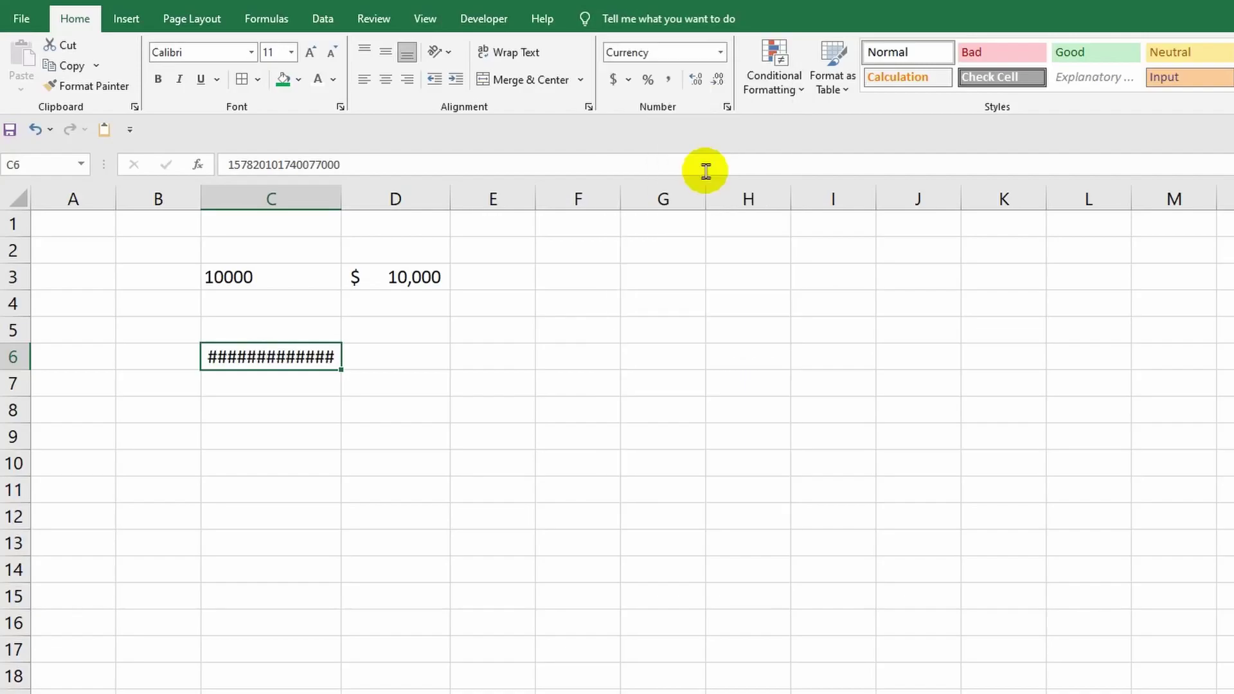
{"action": "double_click", "coordinate": [340, 194]}
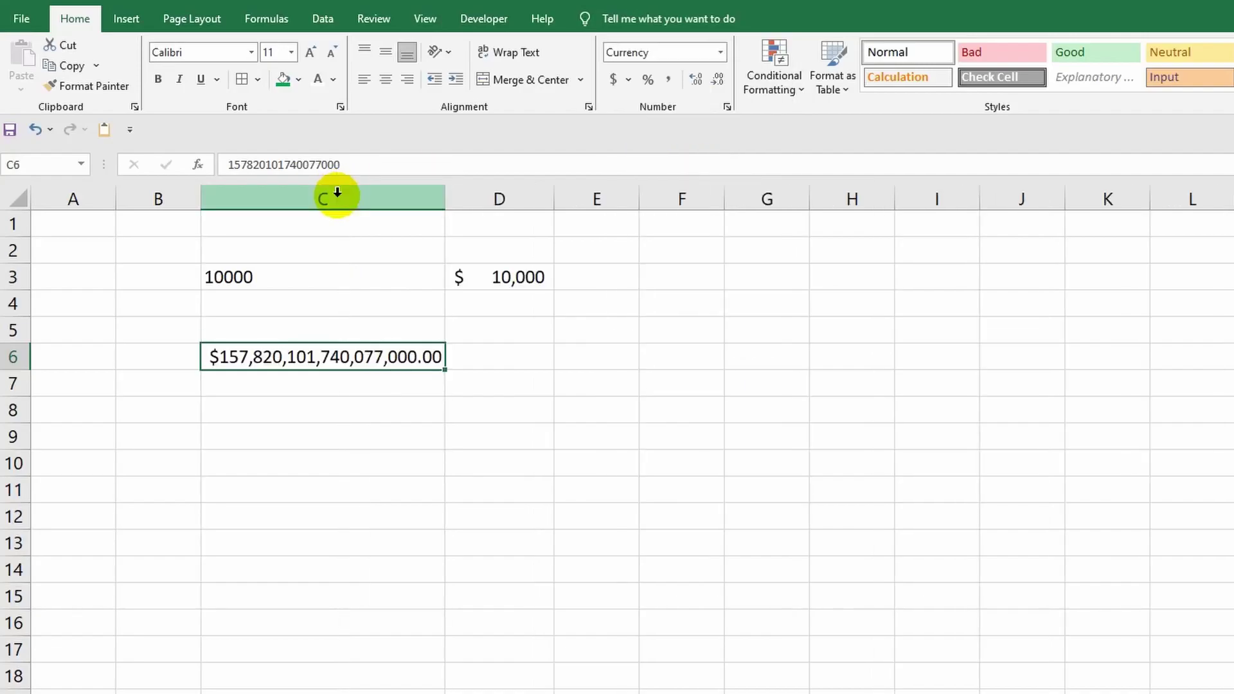
{"action": "left_click", "coordinate": [342, 460]}
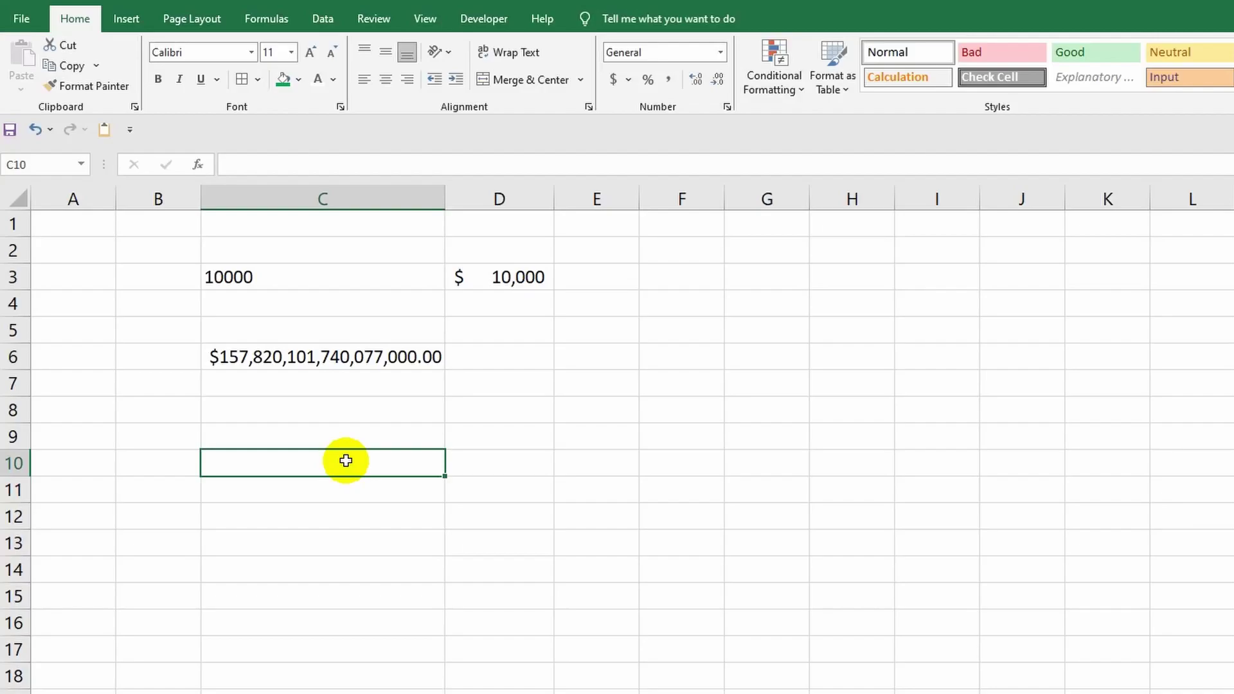
Enter the dates 9/10/2023 in C10 and 10/15/2023 in D10
{"action": "type", "text": "9/10"}
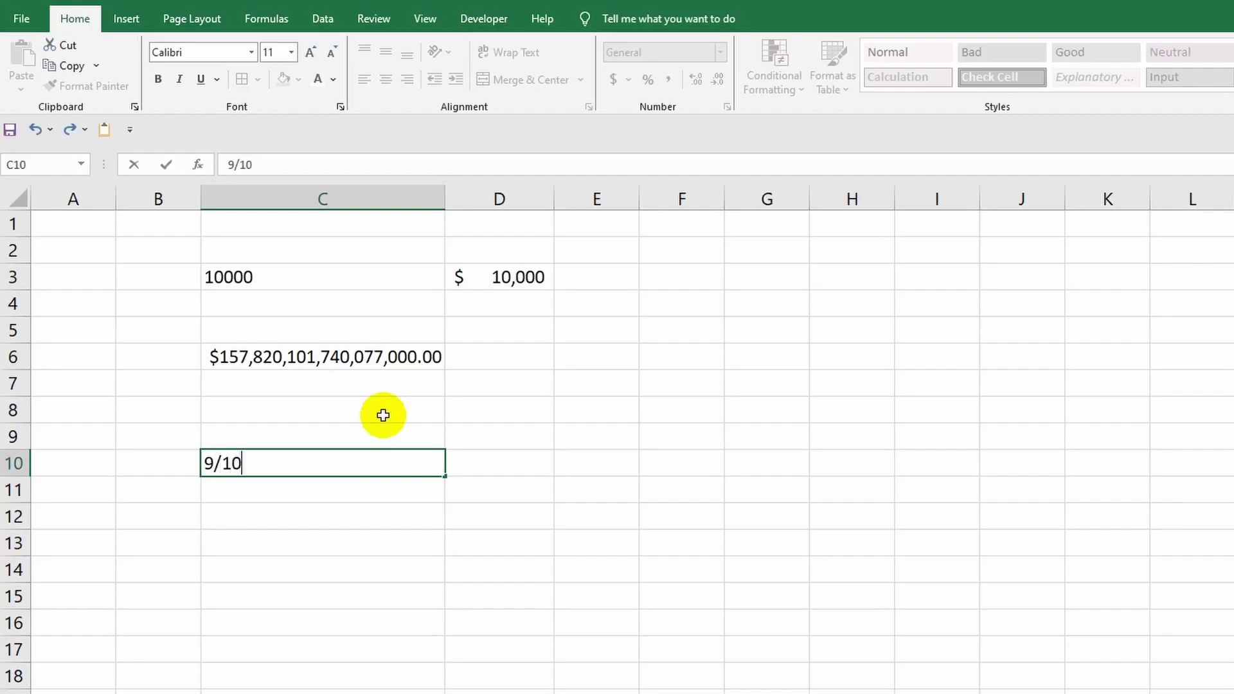
{"action": "type", "text": "/2023"}
{"action": "key", "text": "ctrl+Return"}
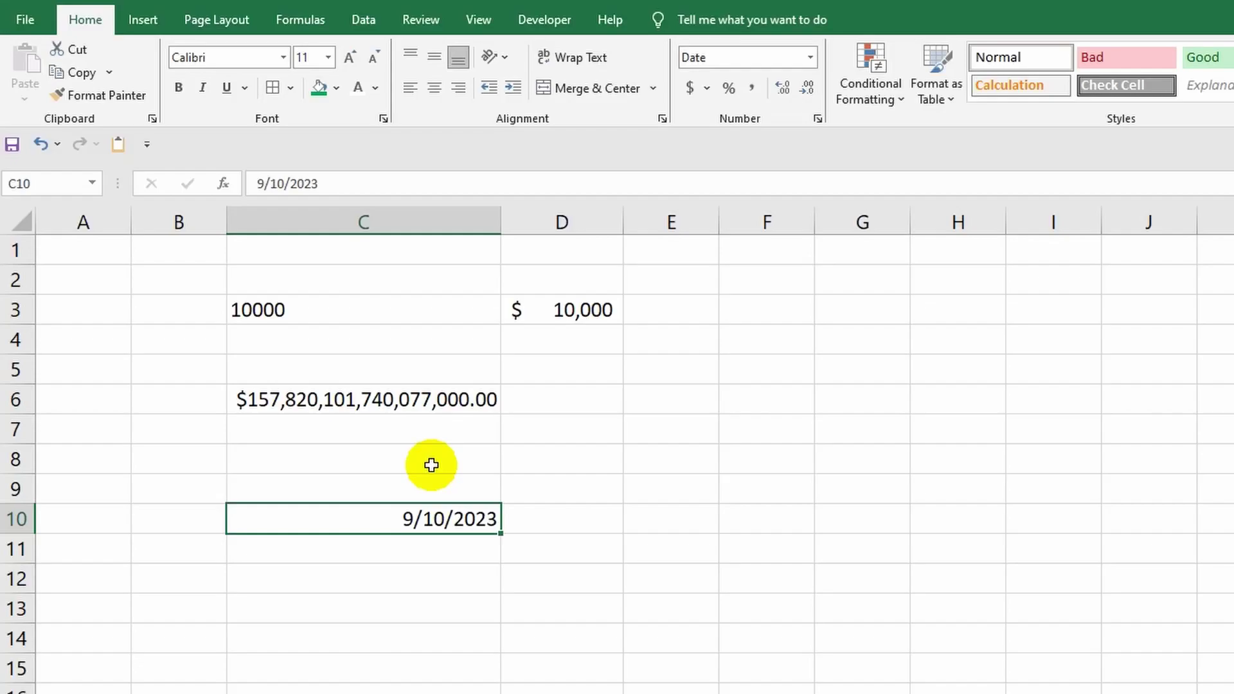
{"action": "key", "text": "Right"}
{"action": "type", "text": "10/15/"}
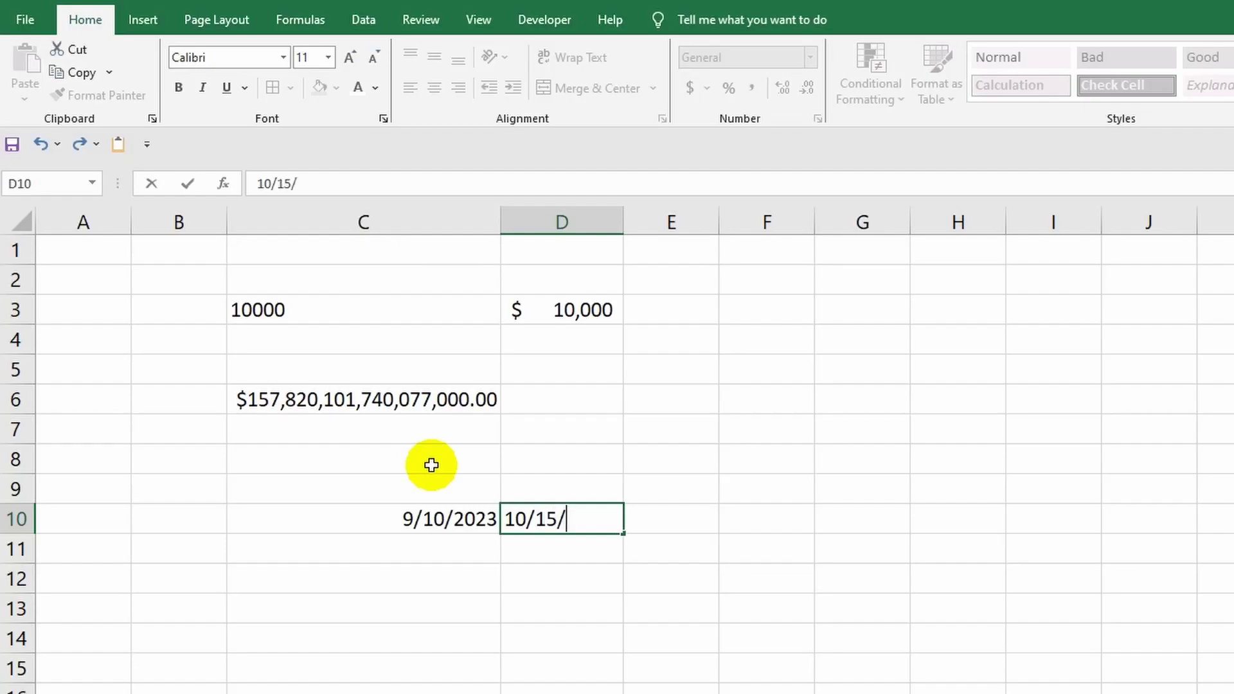
{"action": "type", "text": "2023"}
{"action": "key", "text": "Return"}
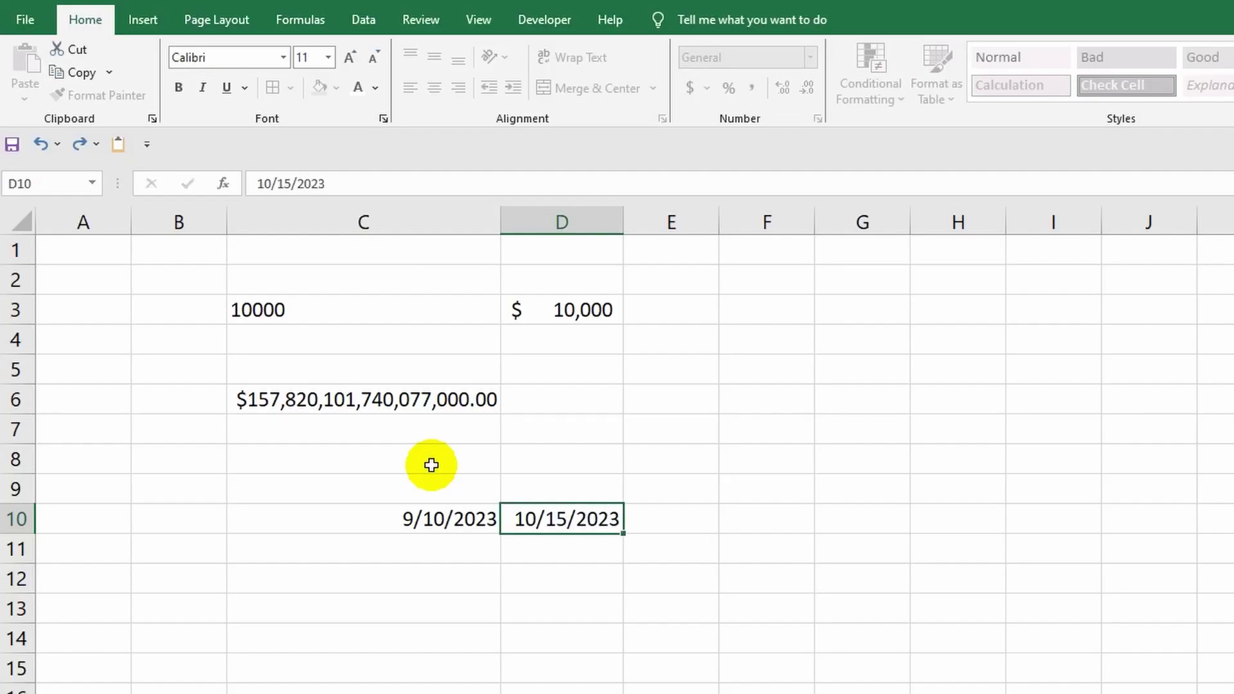
Enter =D10-C10 in E10 to show the 35-day difference
{"action": "left_click", "coordinate": [651, 516]}
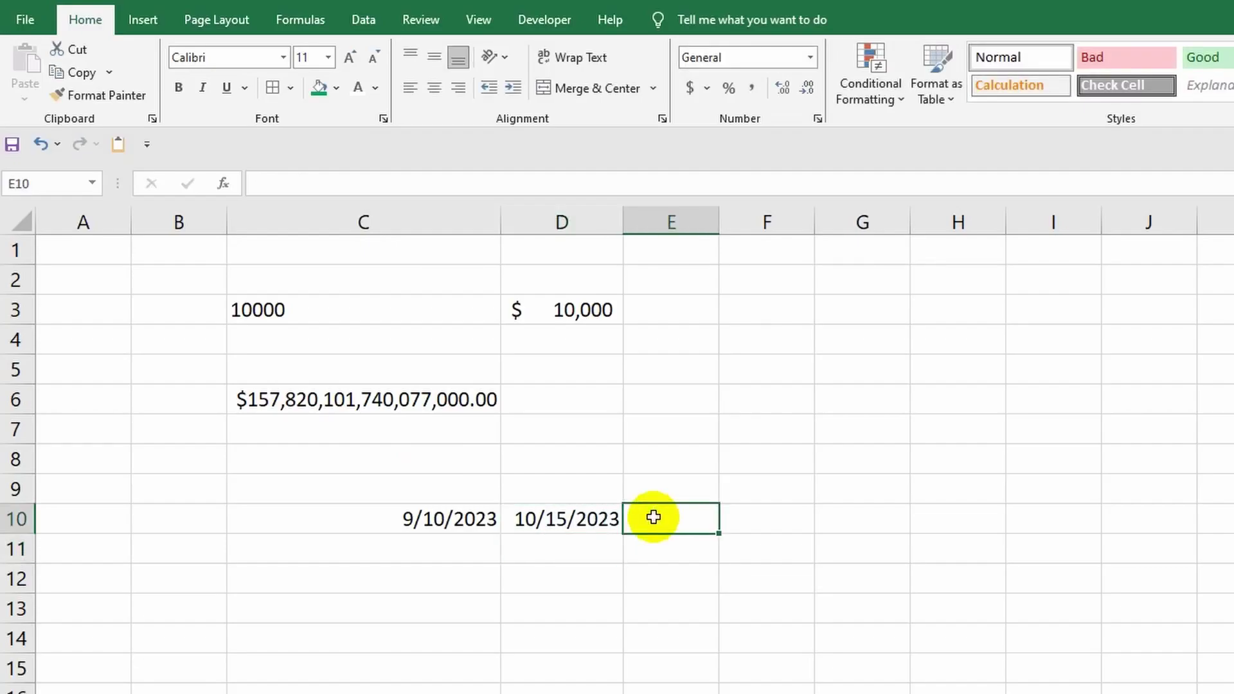
{"action": "type", "text": "="}
{"action": "left_click", "coordinate": [546, 518]}
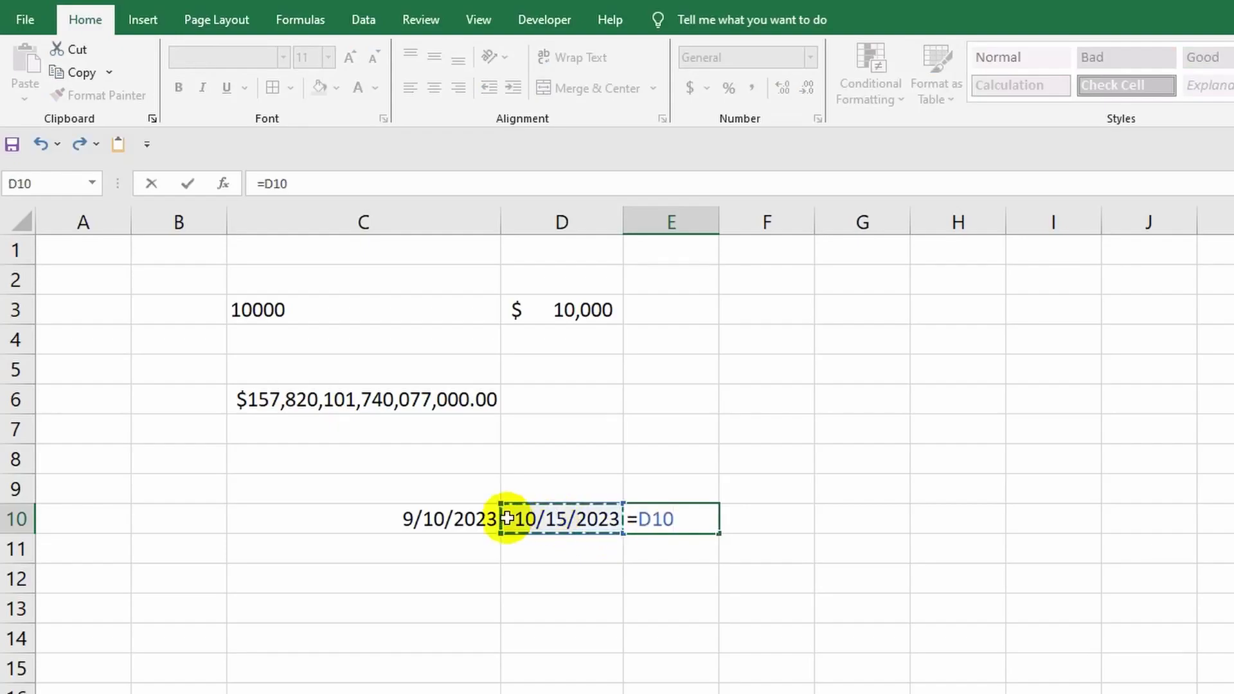
{"action": "type", "text": "-"}
{"action": "left_click", "coordinate": [457, 518]}
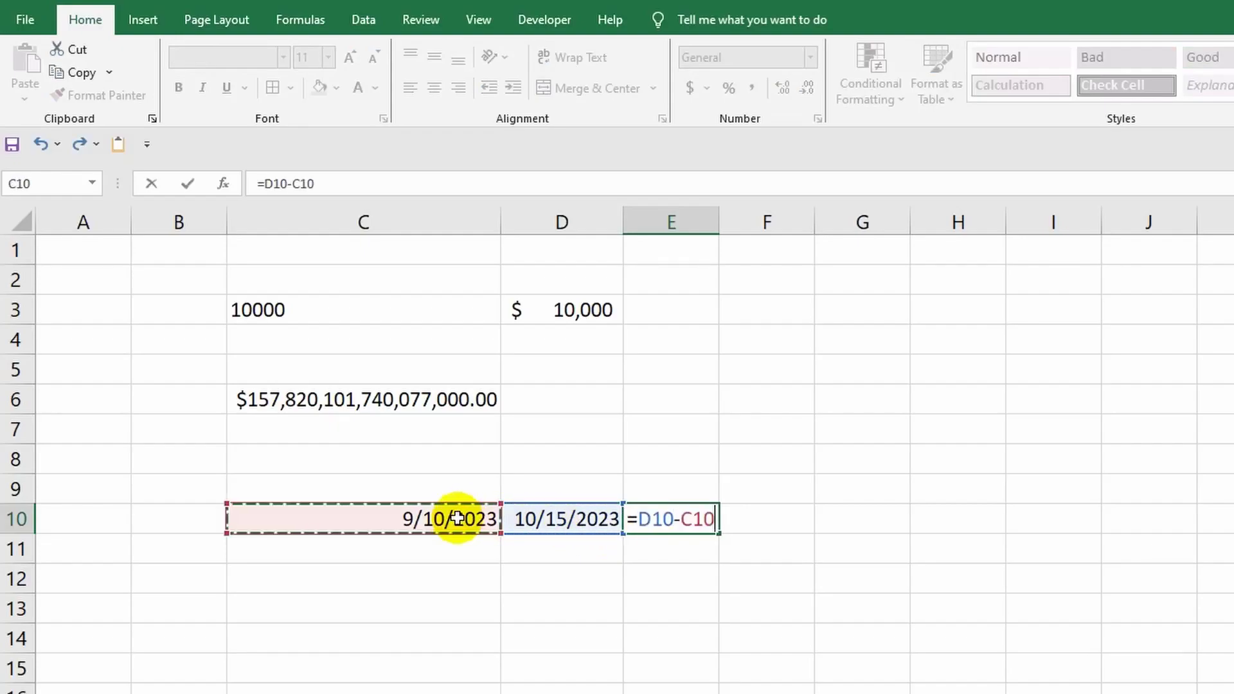
{"action": "key", "text": "ctrl+Return"}
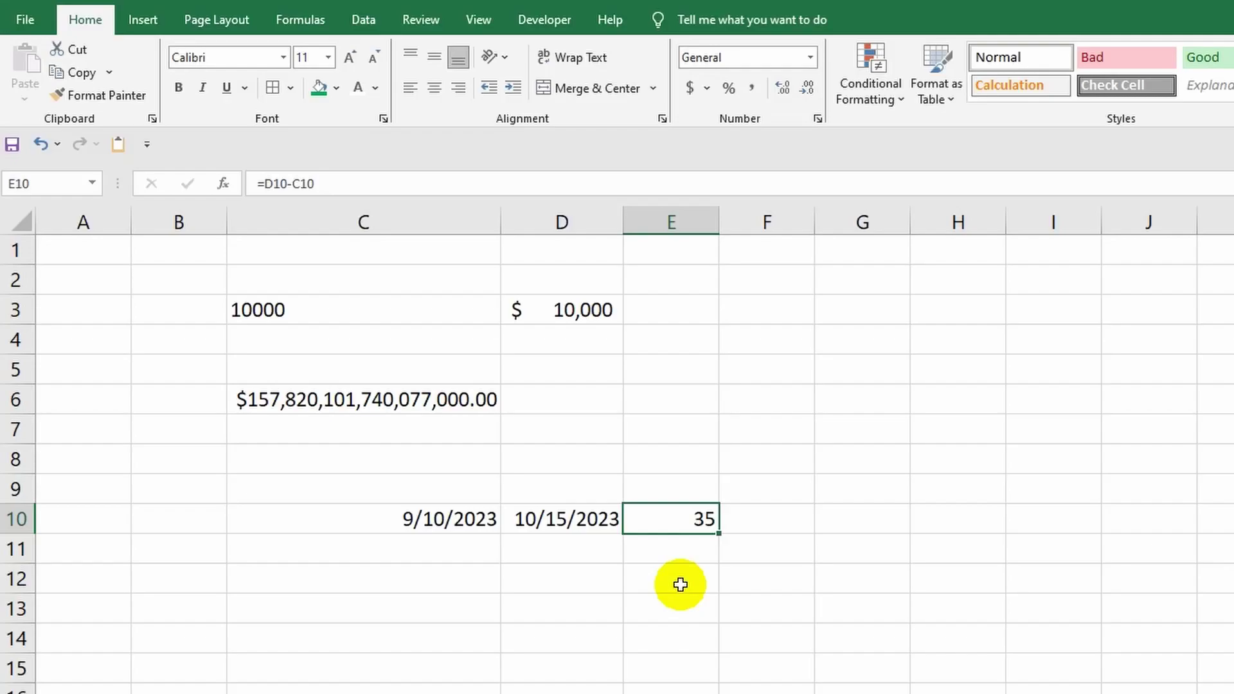
Enter 05430140 in D13, which Excel shows as 5430140
{"action": "left_click", "coordinate": [551, 603]}
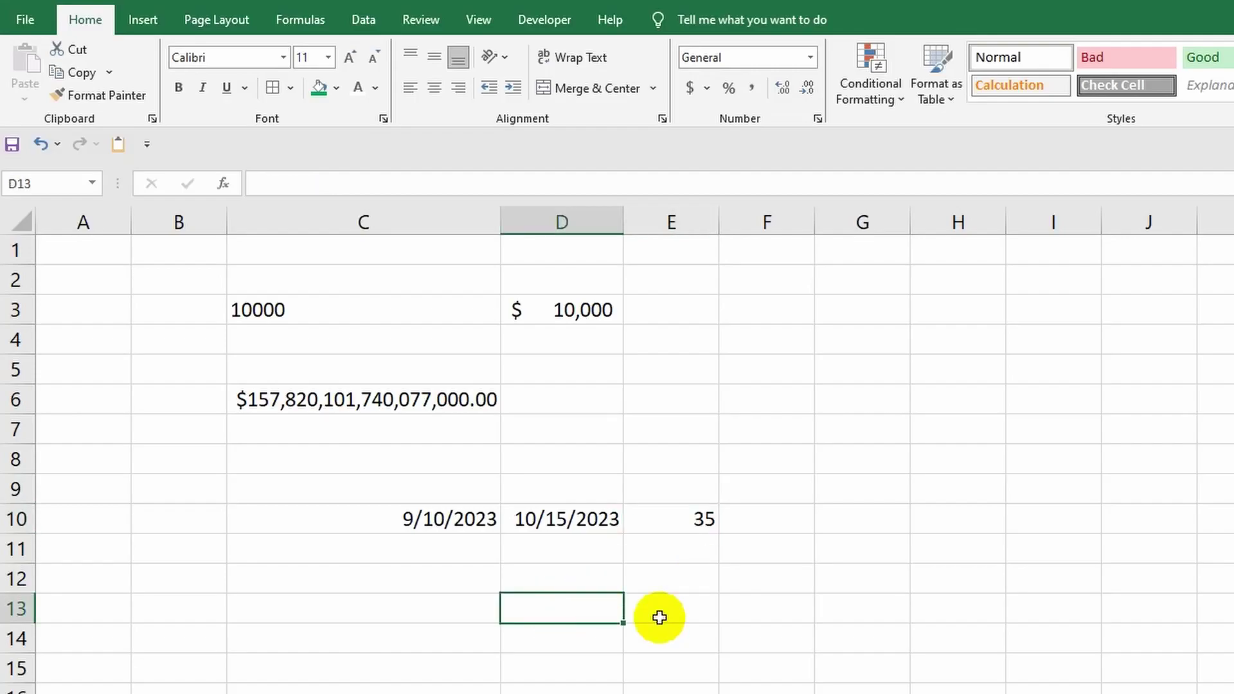
{"action": "type", "text": "0543"}
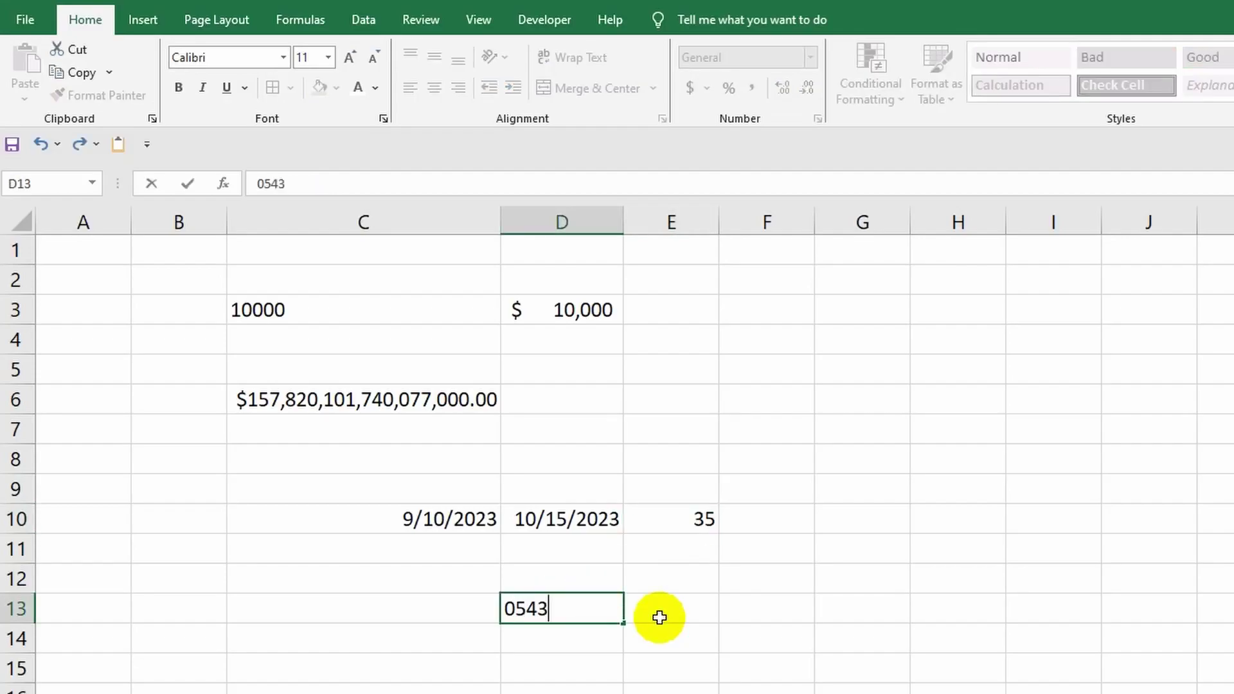
{"action": "type", "text": "0140"}
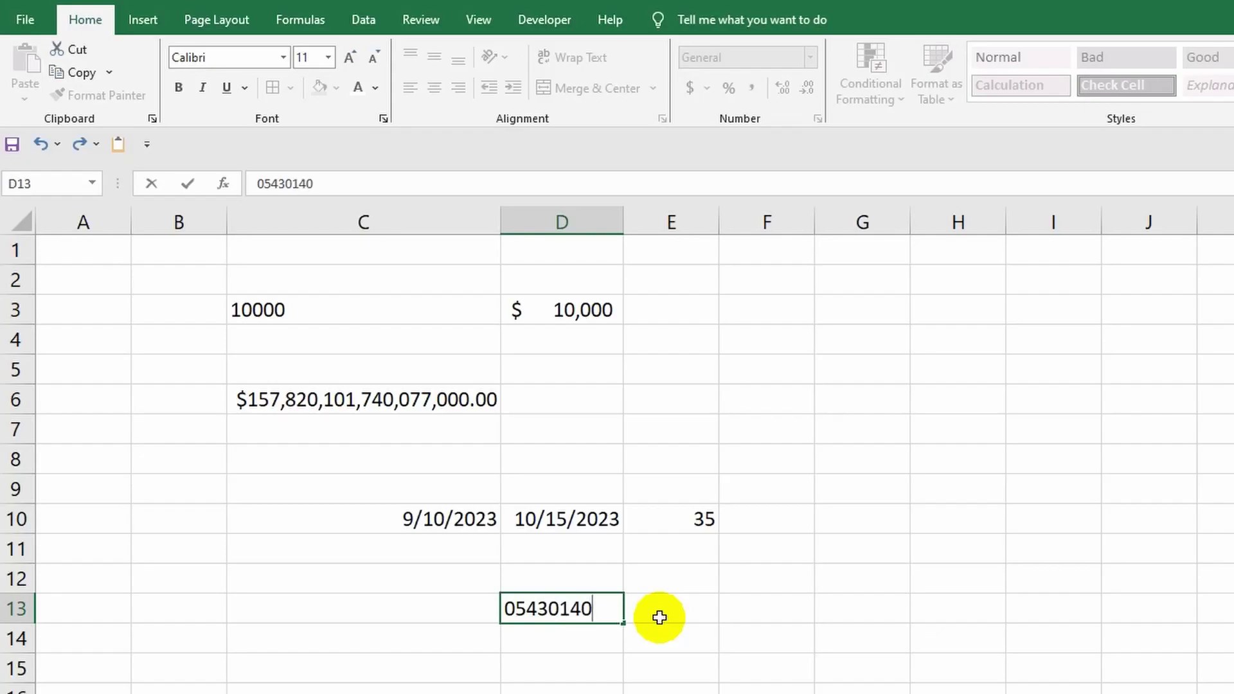
{"action": "key", "text": "Return"}
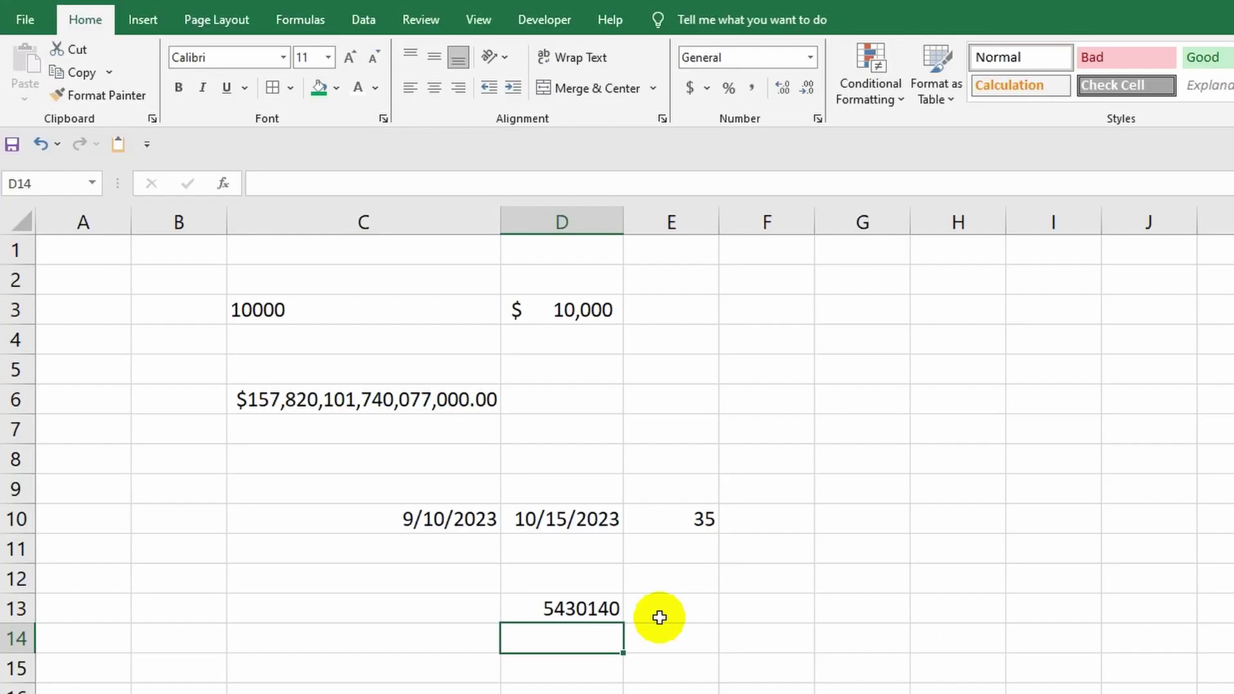
Set E13 to Text format and enter 05430140 so the leading zero stays
{"action": "left_click", "coordinate": [679, 611]}
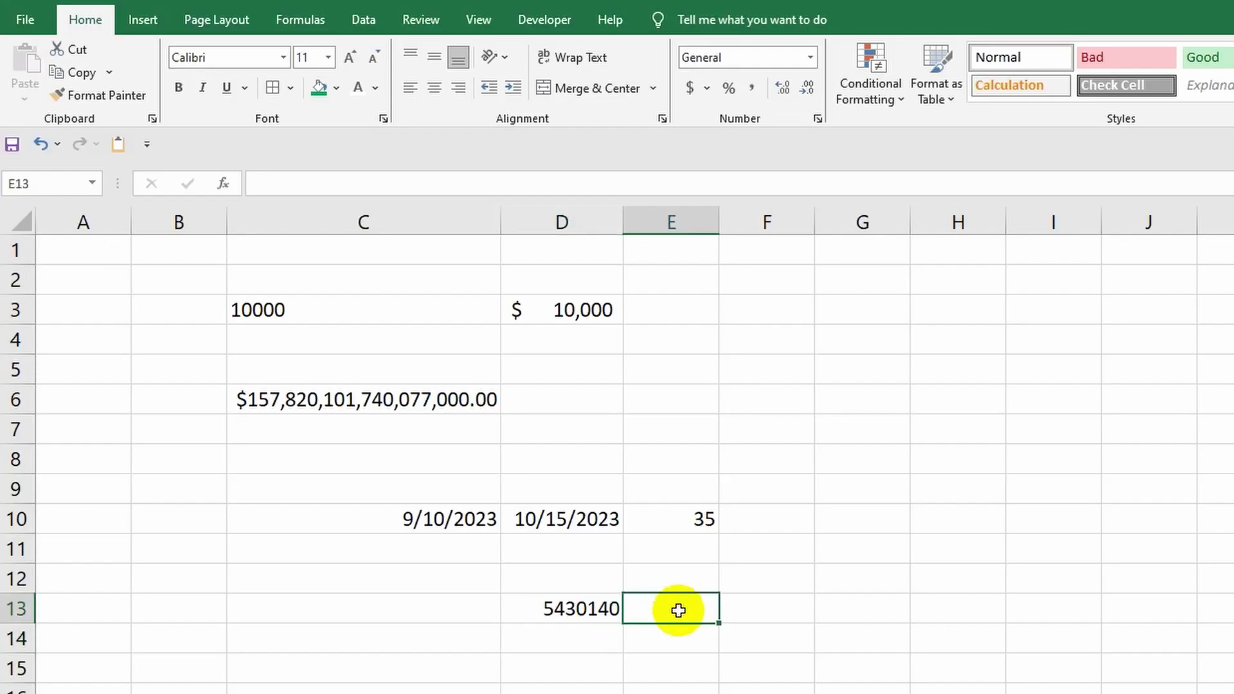
{"action": "left_click", "coordinate": [810, 62]}
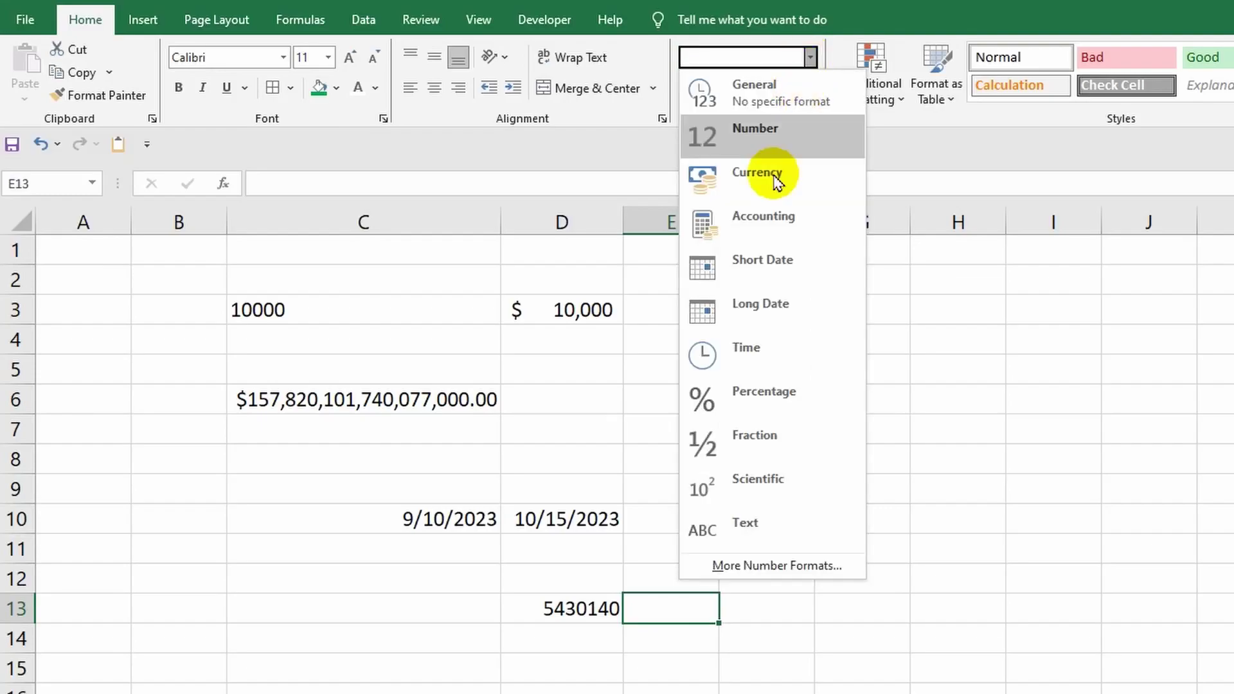
{"action": "left_click", "coordinate": [744, 531]}
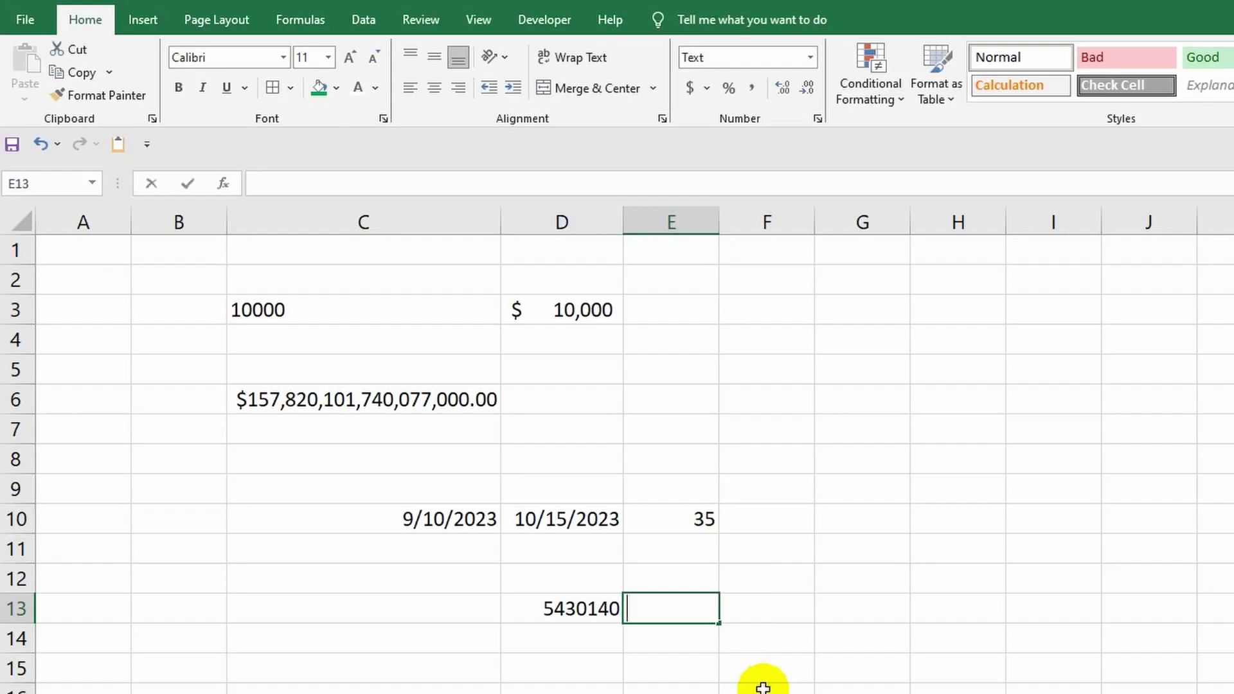
{"action": "type", "text": "05430140"}
{"action": "key", "text": "Return"}
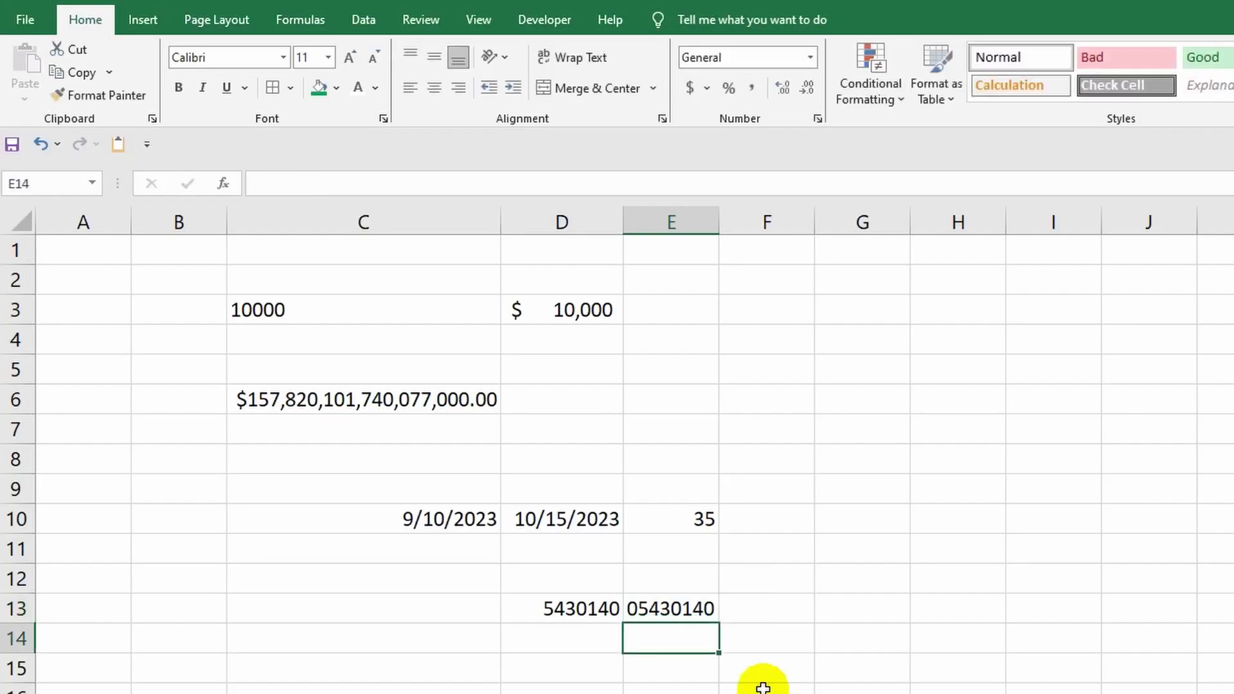
Centre the value in D13 and widen column D
{"action": "left_click", "coordinate": [549, 607]}
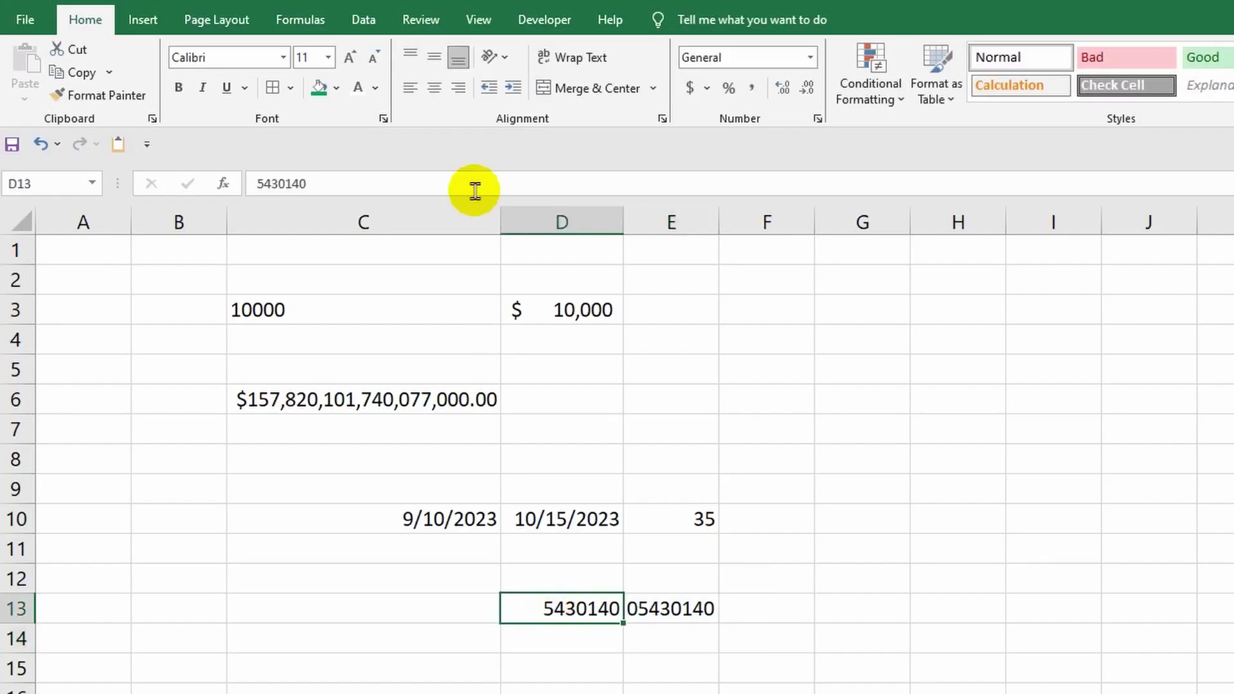
{"action": "left_click", "coordinate": [435, 88]}
{"action": "left_click_drag", "start_coordinate": [622, 212], "coordinate": [649, 212]}
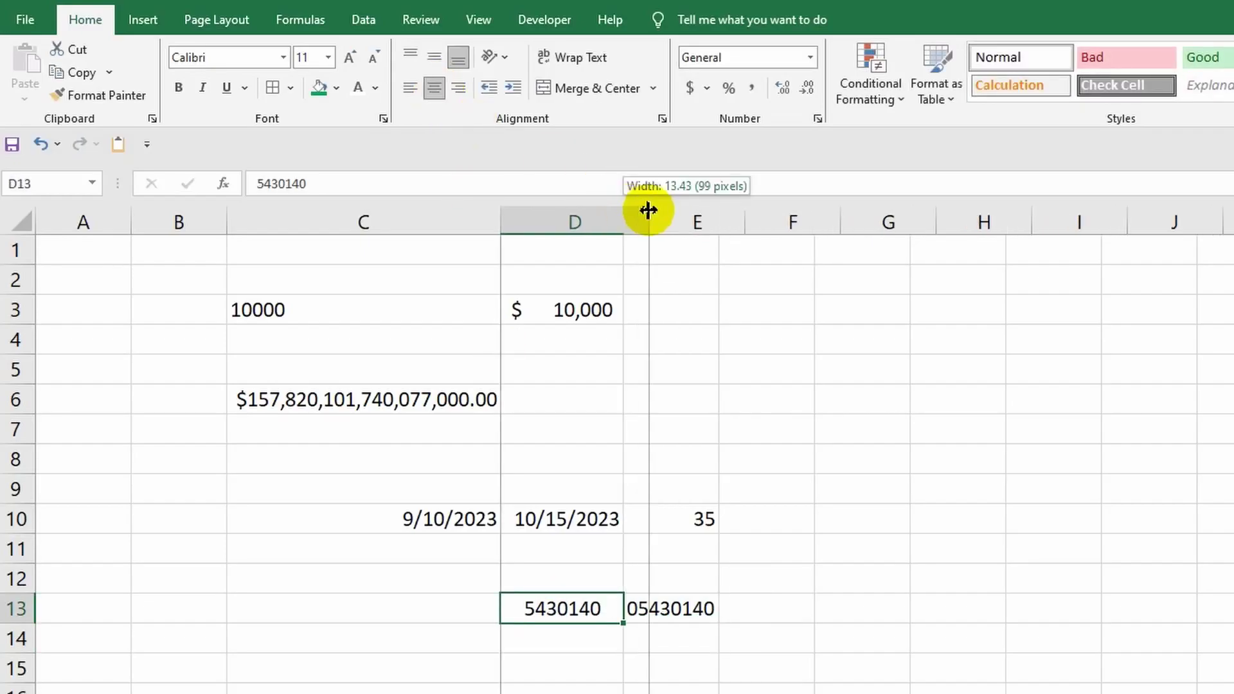
{"action": "left_click", "coordinate": [659, 687]}
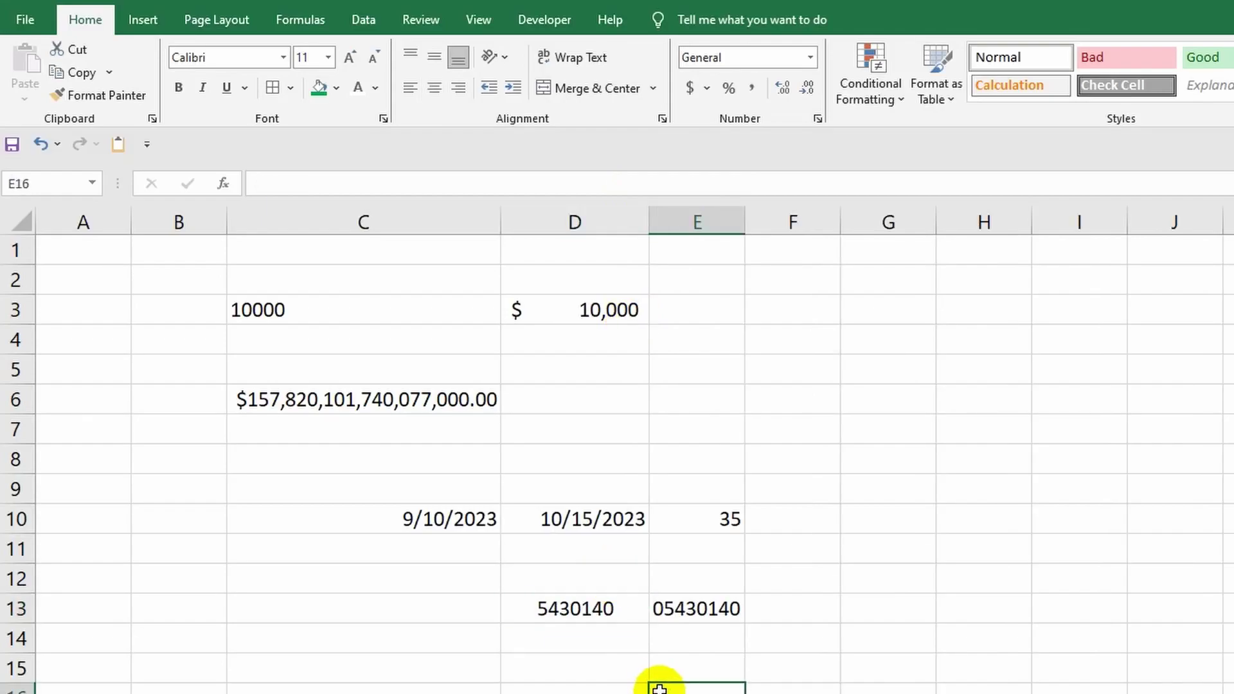